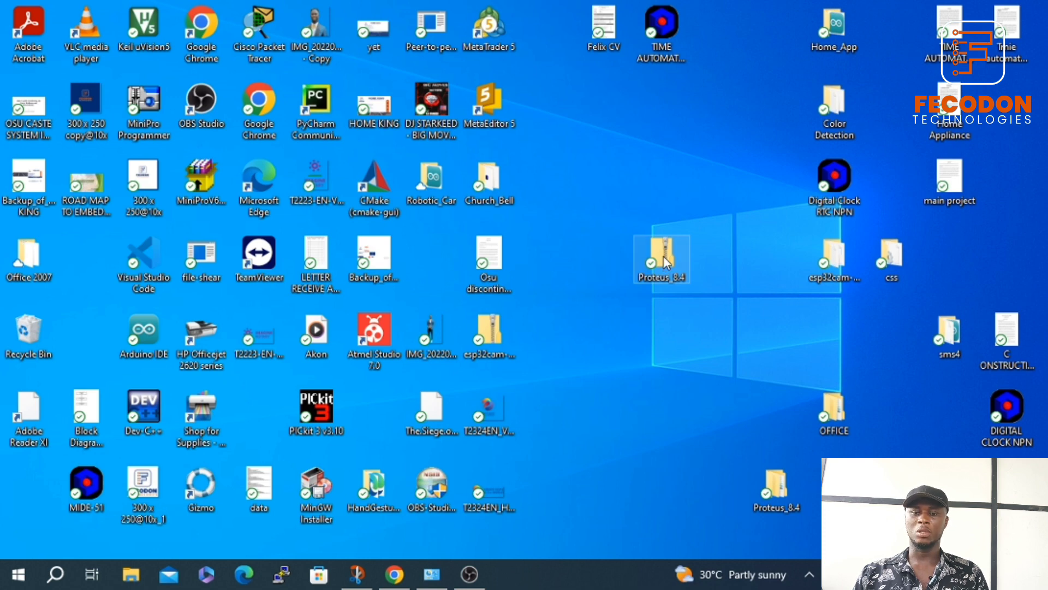
Step: Open the compressed Proteus_8.4 archive on the desktop to view its contents, and close it
{"action": "mouse_move", "coordinate": [665, 262]}
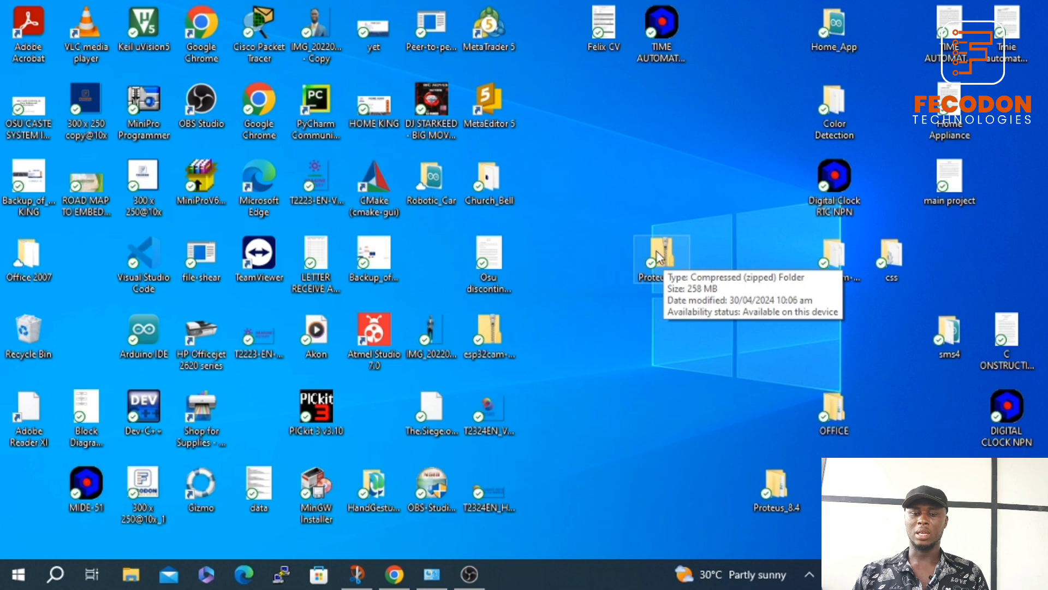
{"action": "double_click", "coordinate": [667, 254]}
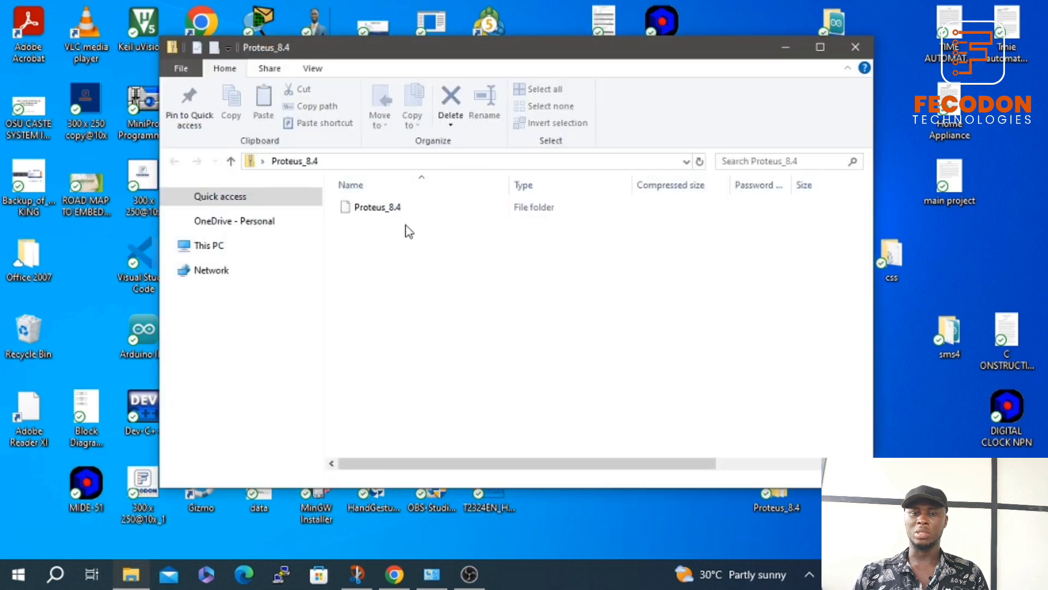
{"action": "left_click", "coordinate": [382, 208]}
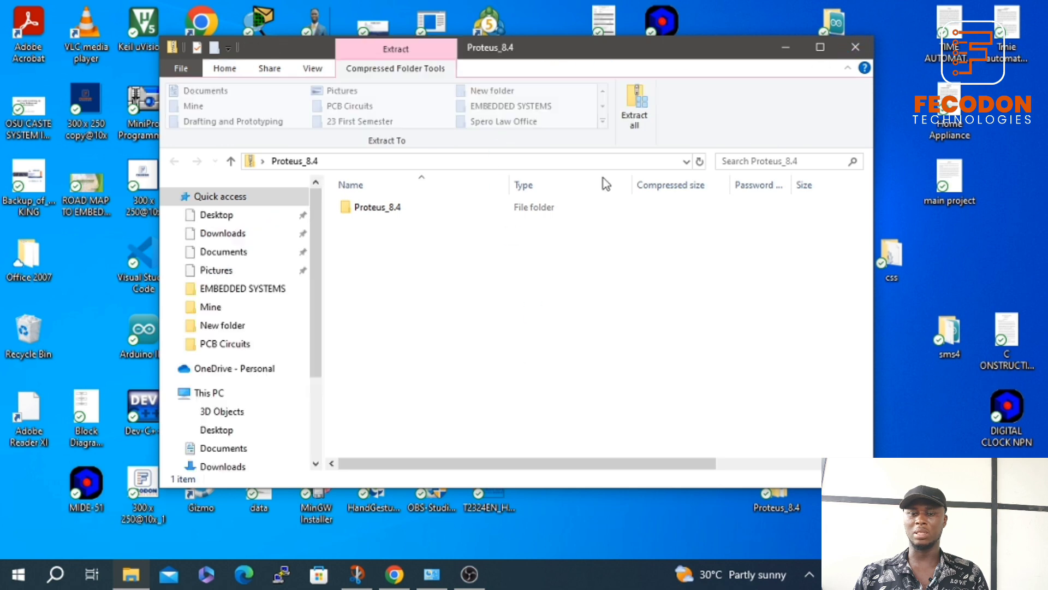
{"action": "left_click", "coordinate": [855, 47]}
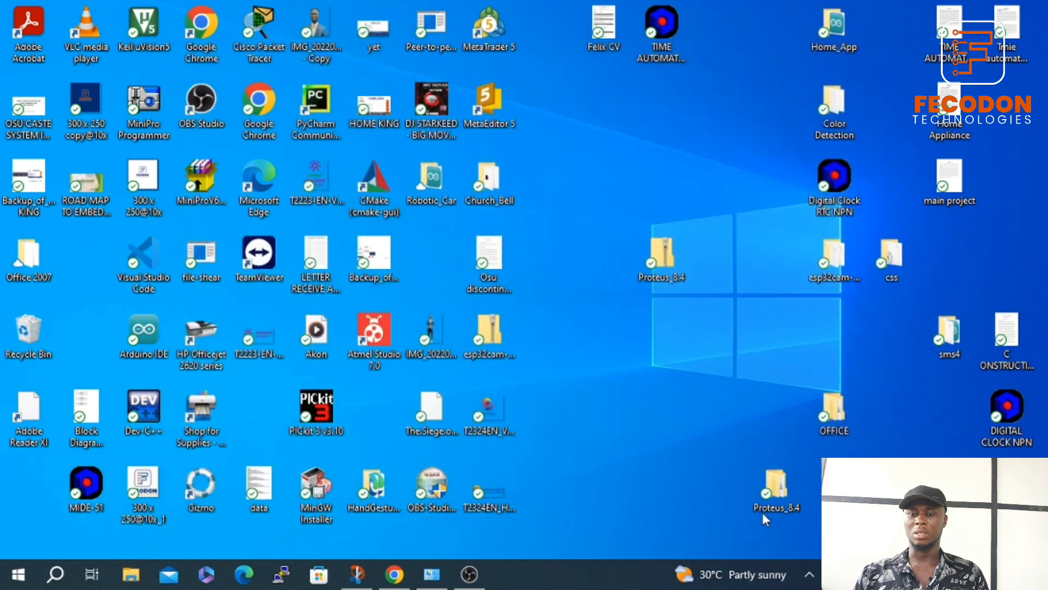
Step: Open the extracted Proteus_8.4 folder and its inner Proteus_8.4 subfolder, and launch the LICENSE application
{"action": "double_click", "coordinate": [772, 488]}
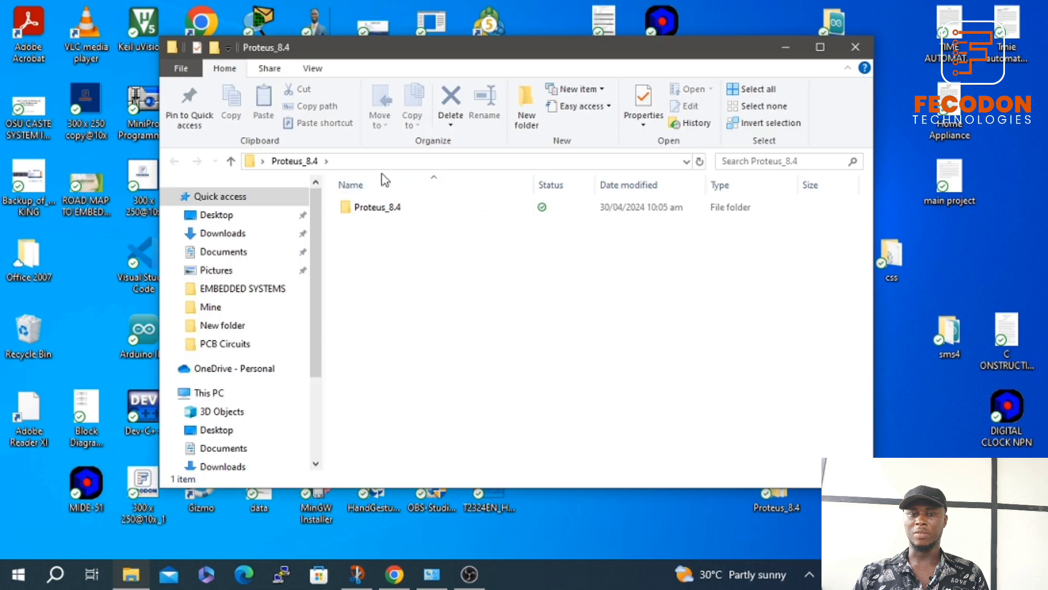
{"action": "double_click", "coordinate": [384, 213]}
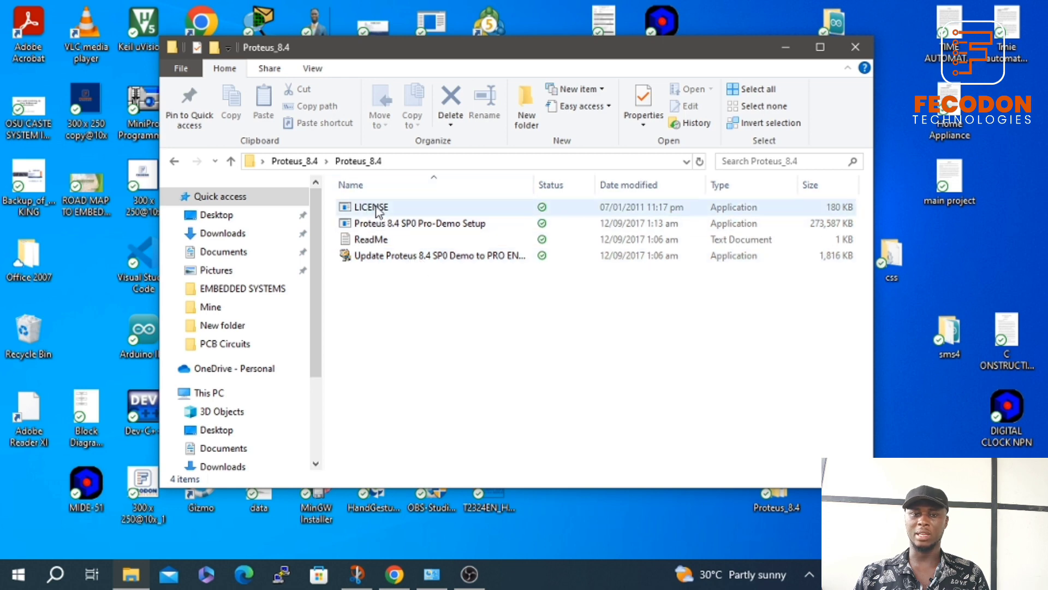
{"action": "left_click", "coordinate": [376, 209]}
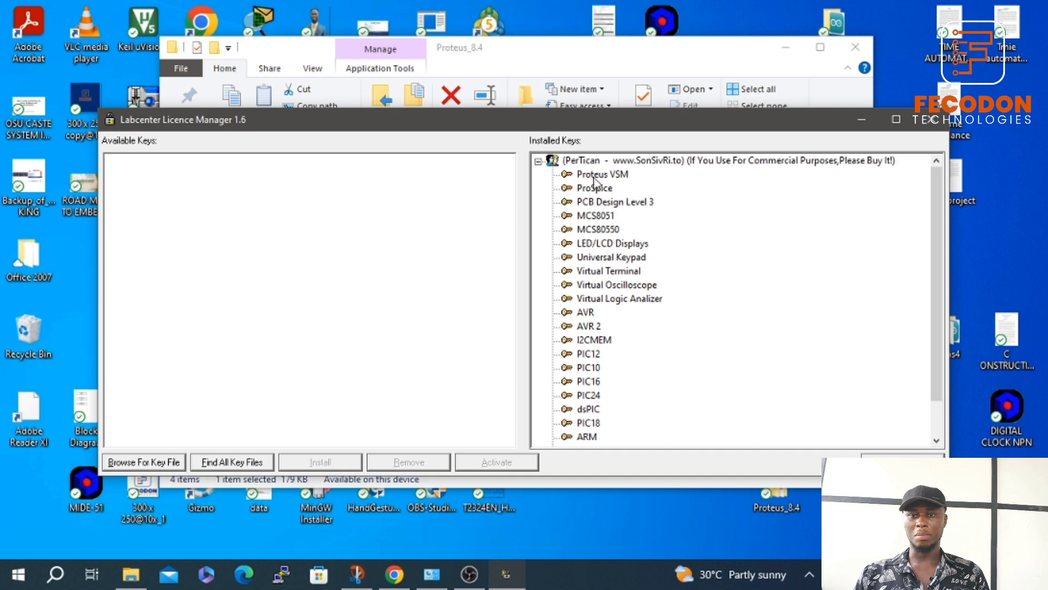
Step: Search the computer for licence key files, stop the search early, load the found files, select the Labcenter Electronics Ltd key set, and close the licence manager
{"action": "left_click", "coordinate": [605, 162]}
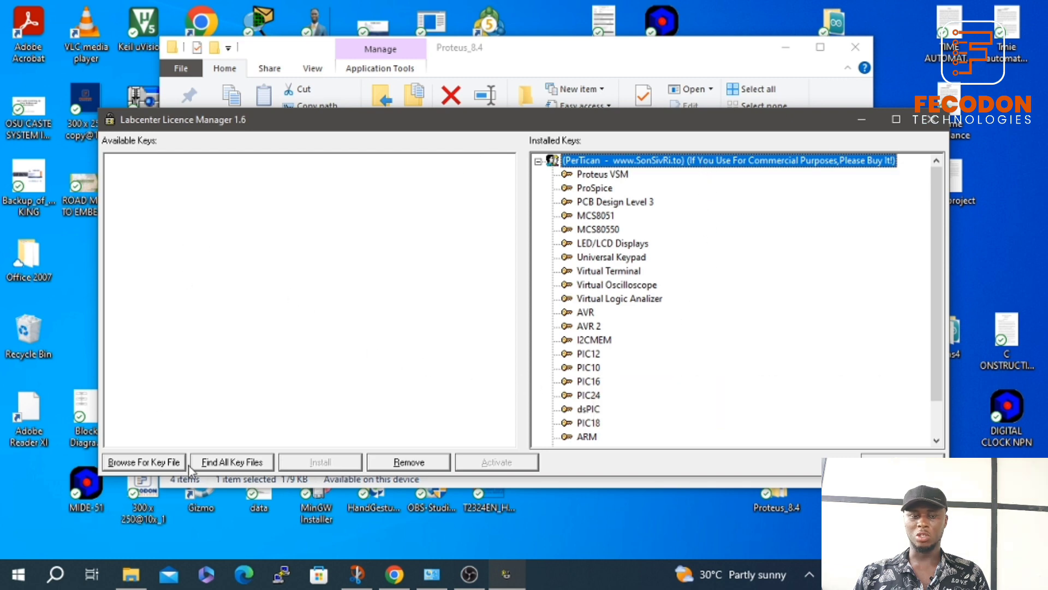
{"action": "left_click", "coordinate": [222, 463]}
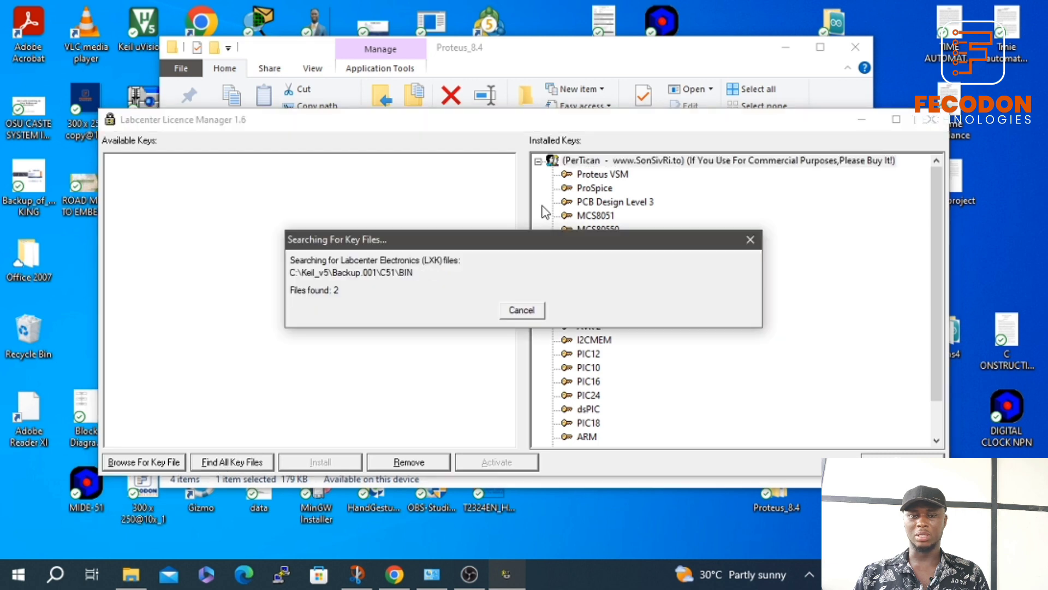
{"action": "left_click", "coordinate": [750, 239]}
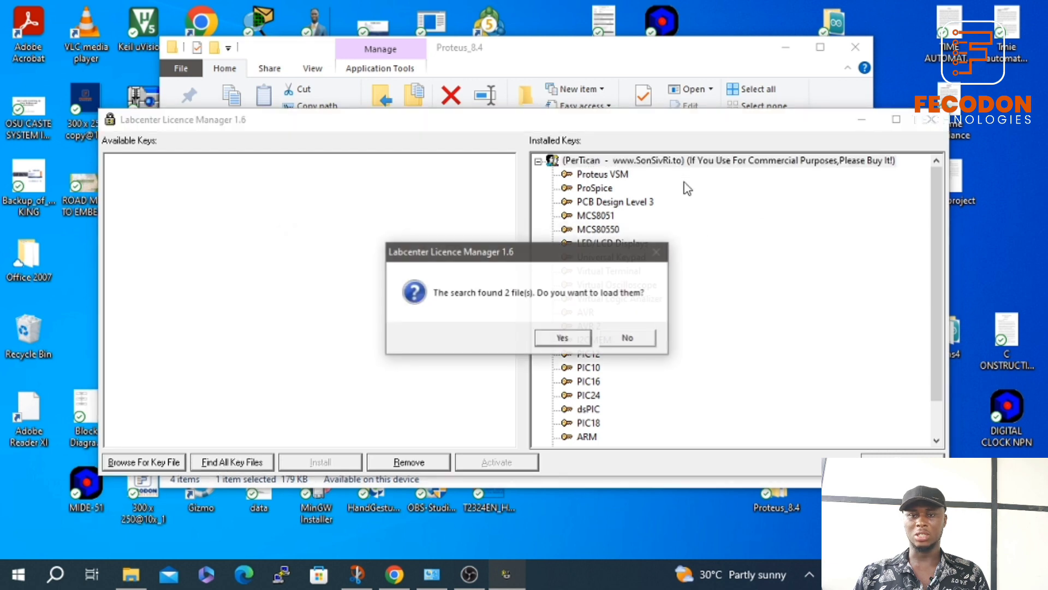
{"action": "left_click", "coordinate": [567, 336]}
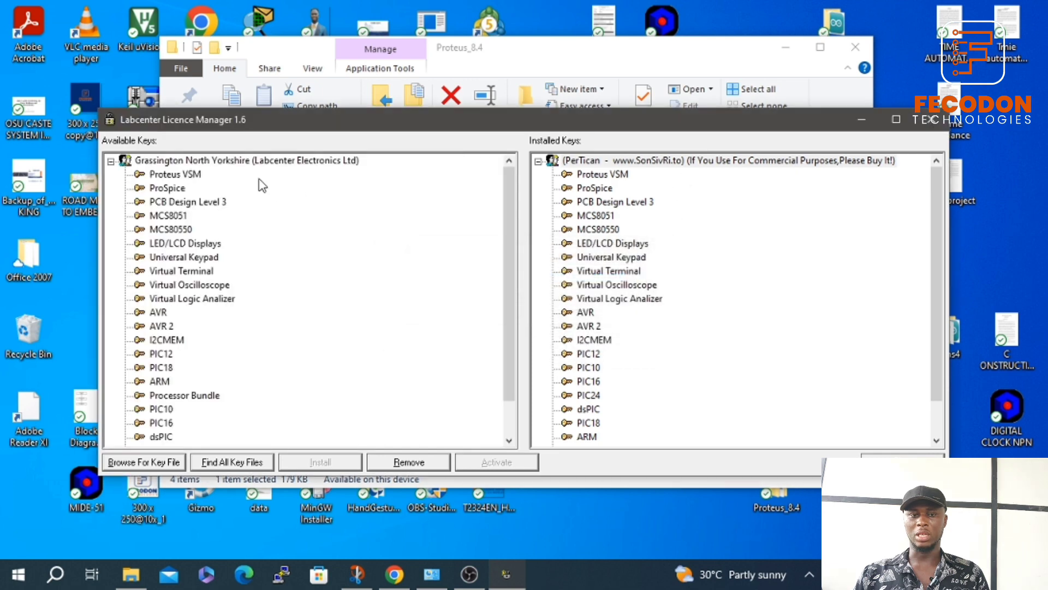
{"action": "left_click", "coordinate": [261, 163]}
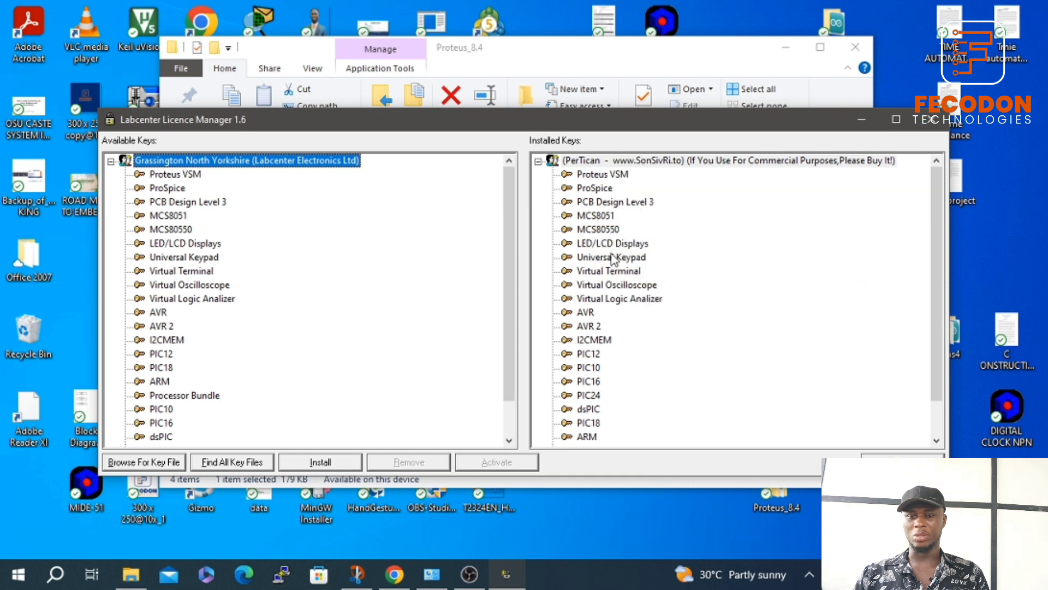
{"action": "left_click", "coordinate": [903, 463]}
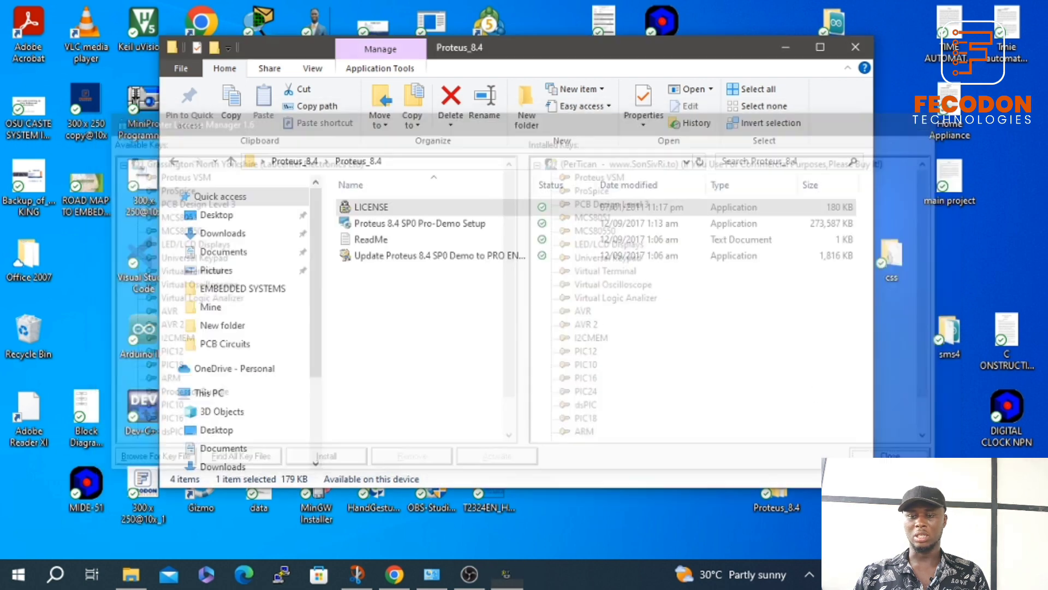
Step: Run the Proteus 8.4 SP0 Pro-Demo Setup and accept the terms of the licence agreement
{"action": "double_click", "coordinate": [410, 228]}
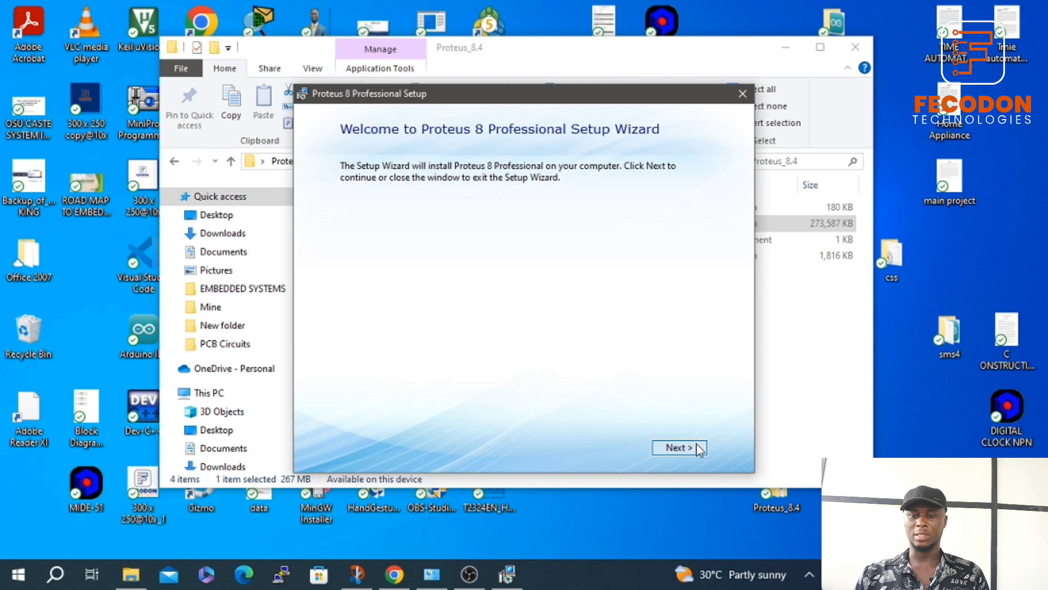
{"action": "left_click", "coordinate": [679, 447]}
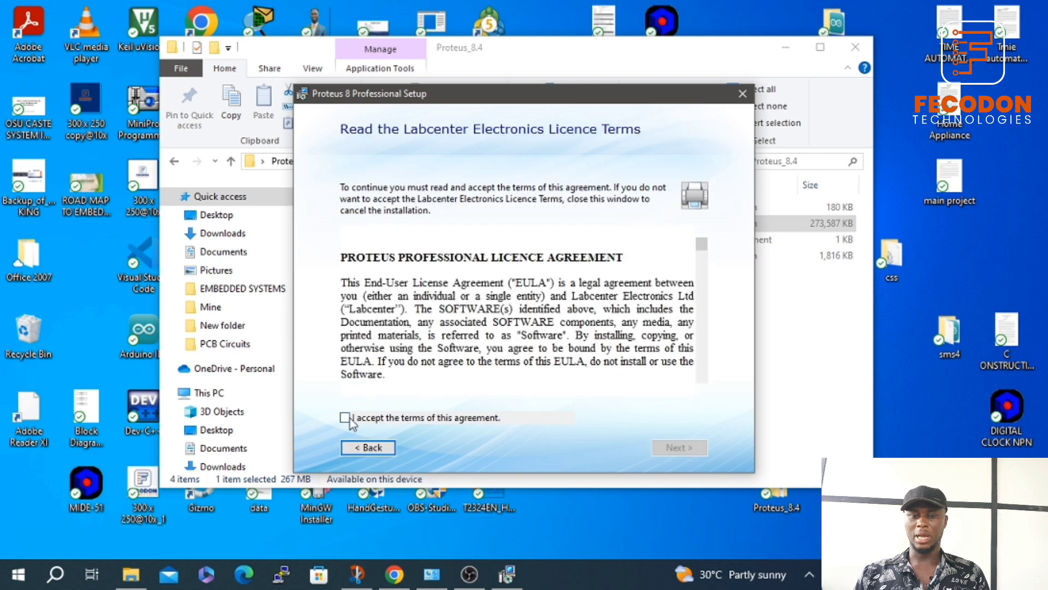
{"action": "left_click", "coordinate": [350, 418]}
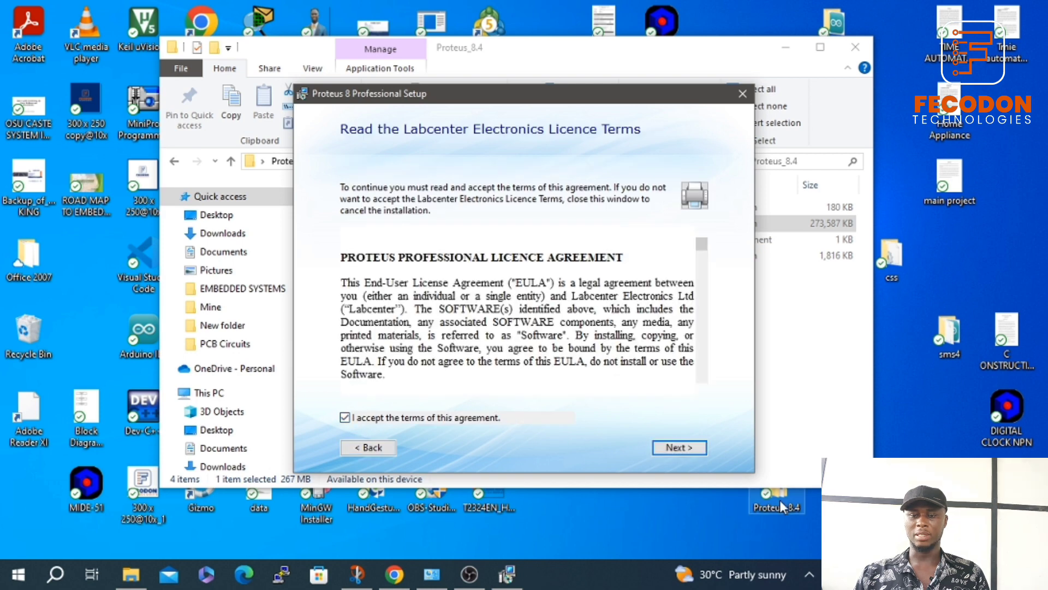
{"action": "left_click", "coordinate": [680, 447]}
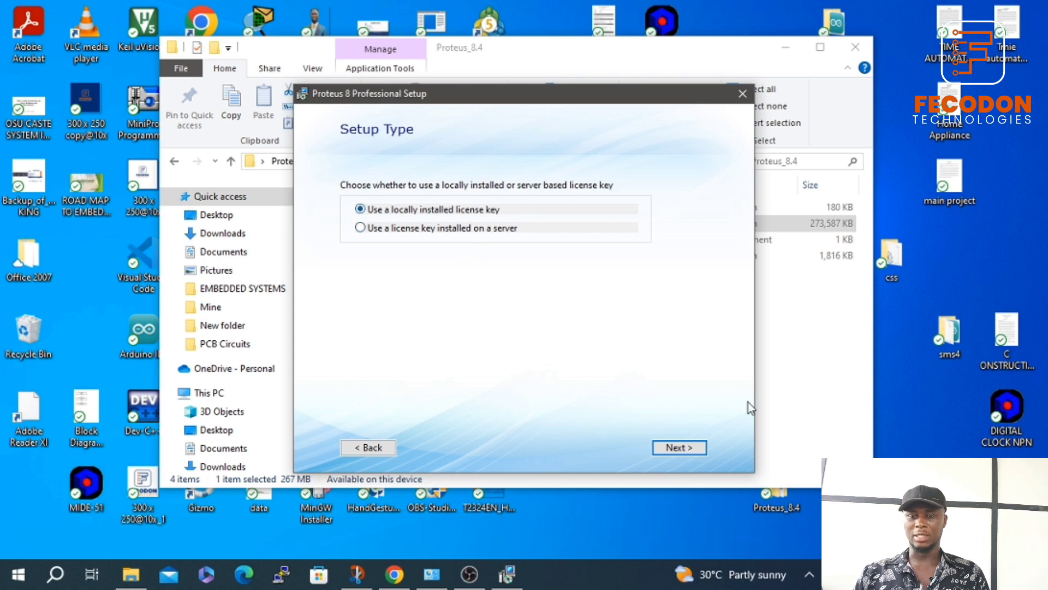
Step: Choose to use a locally installed license key and continue past the product license key page
{"action": "left_click", "coordinate": [689, 448]}
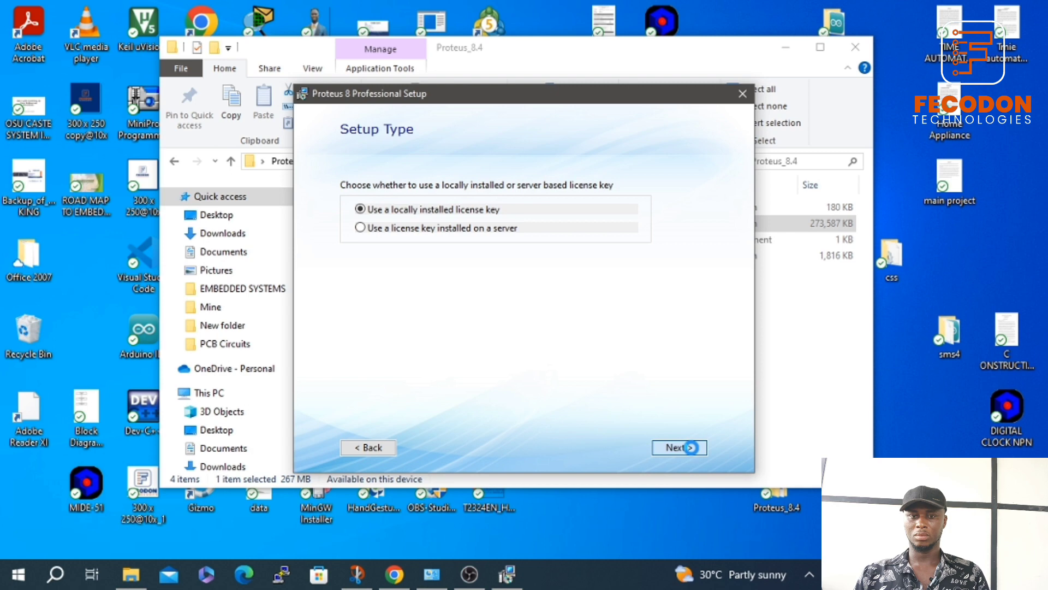
{"action": "left_click", "coordinate": [690, 447]}
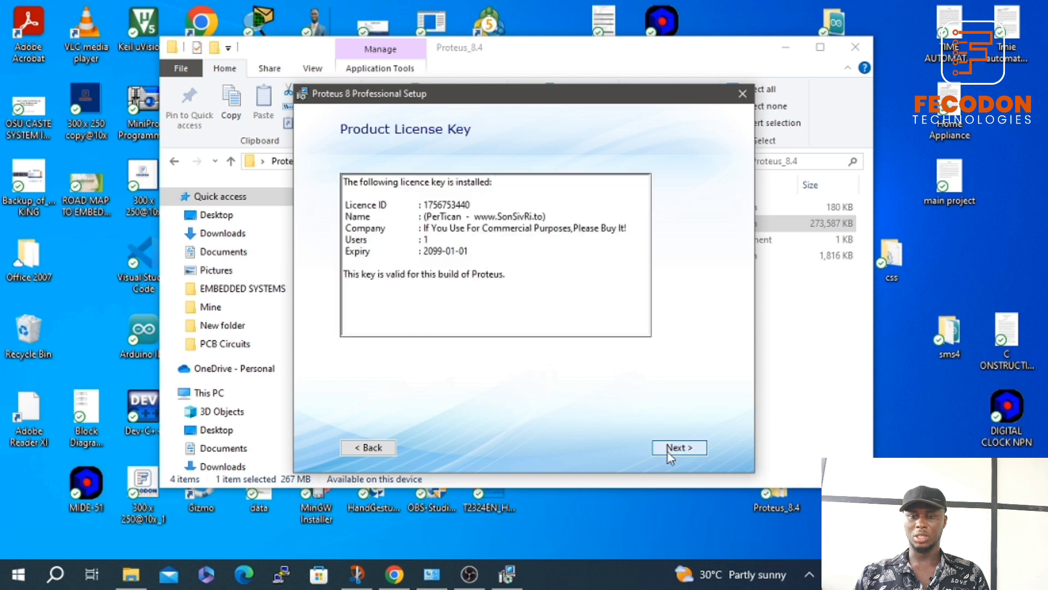
{"action": "left_click", "coordinate": [667, 452]}
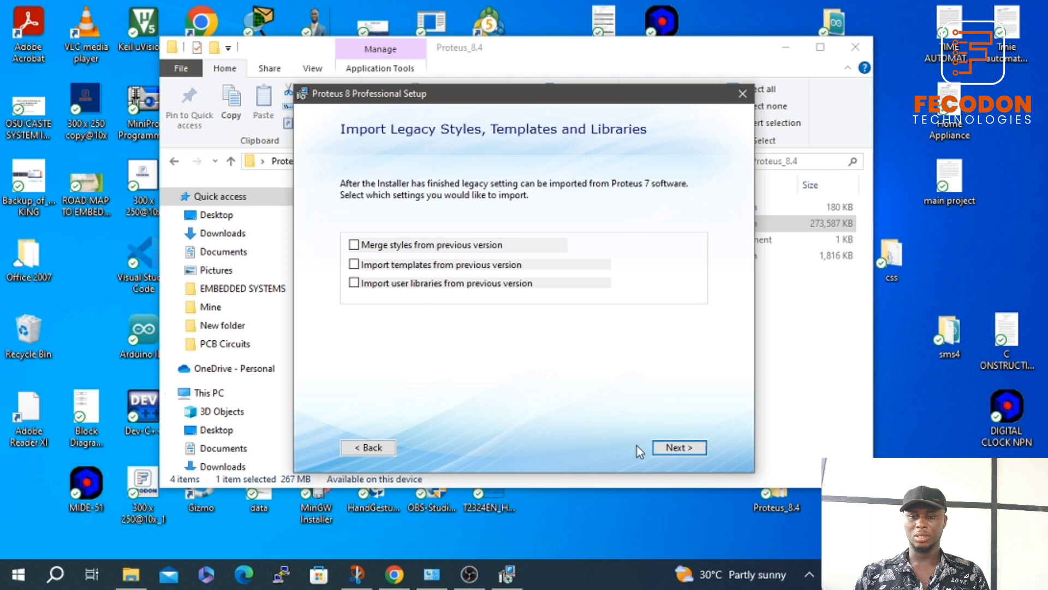
Step: Skip importing legacy settings, install the most common program features, and close the setup wizard without running Proteus
{"action": "left_click", "coordinate": [660, 447]}
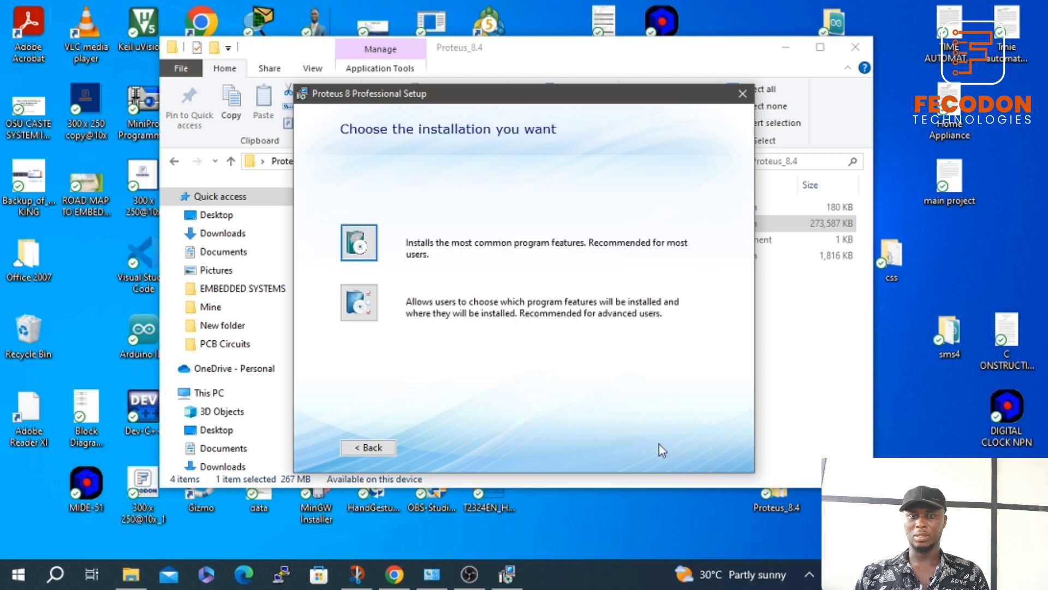
{"action": "left_click", "coordinate": [364, 249]}
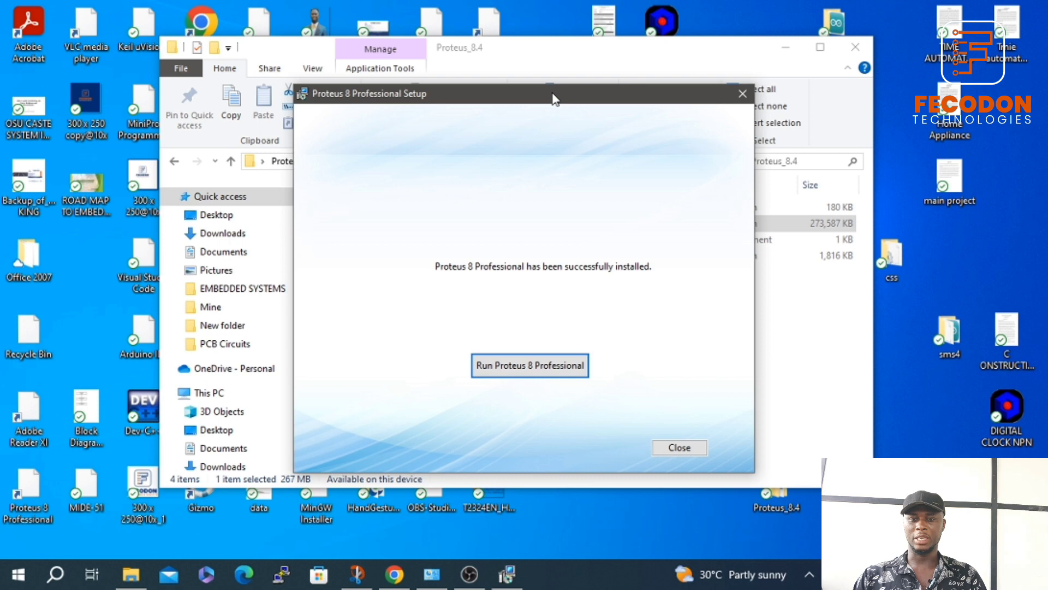
{"action": "left_click", "coordinate": [678, 447]}
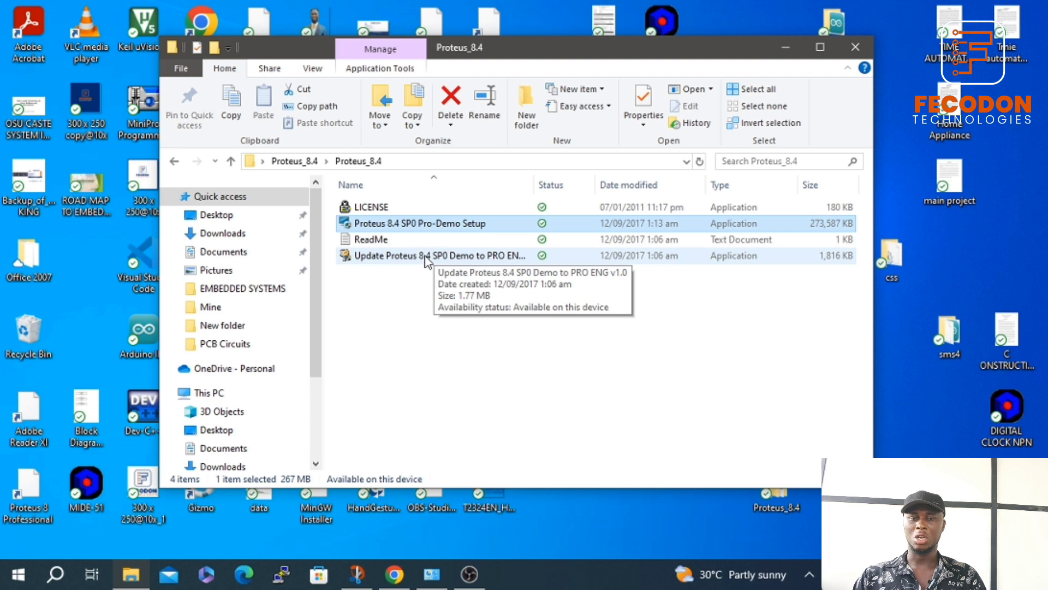
Step: Launch the Update Proteus 8.4 SP0 Demo to PRO ENG application and reposition its window
{"action": "left_click", "coordinate": [426, 256]}
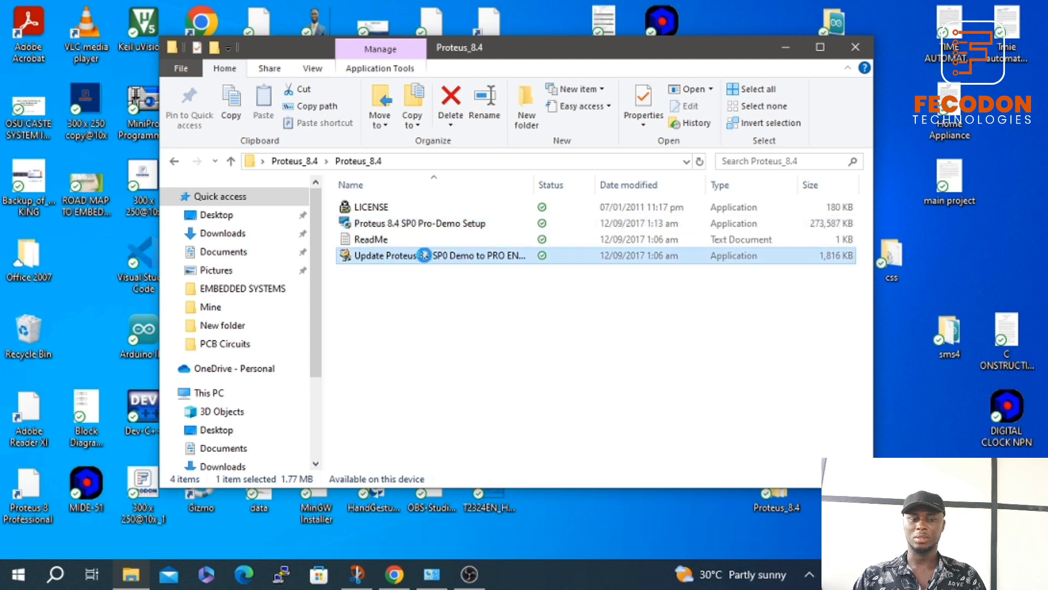
{"action": "double_click", "coordinate": [425, 256]}
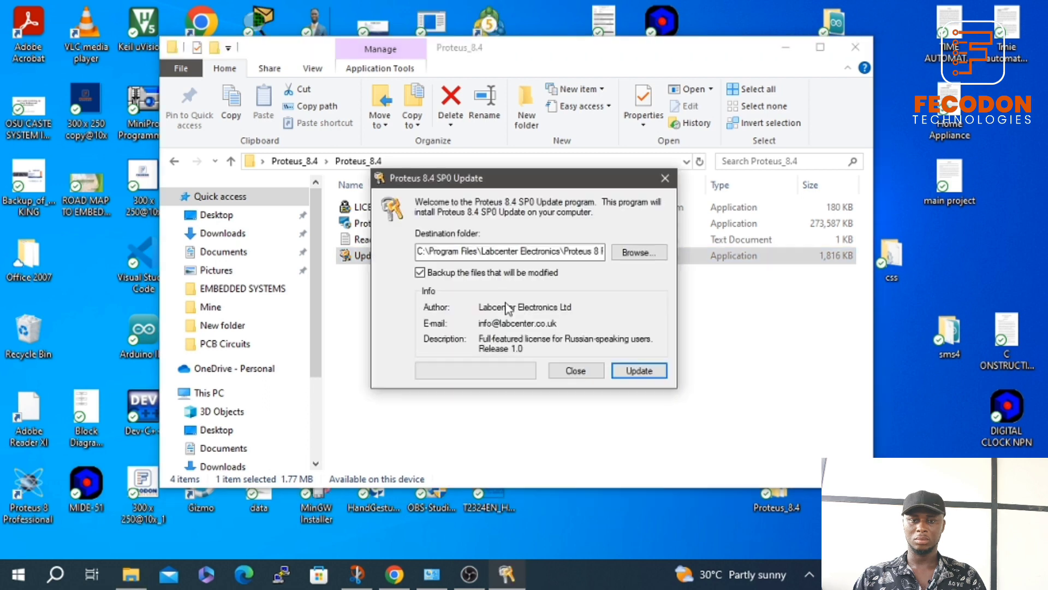
{"action": "left_click_drag", "start_coordinate": [498, 176], "coordinate": [471, 145]}
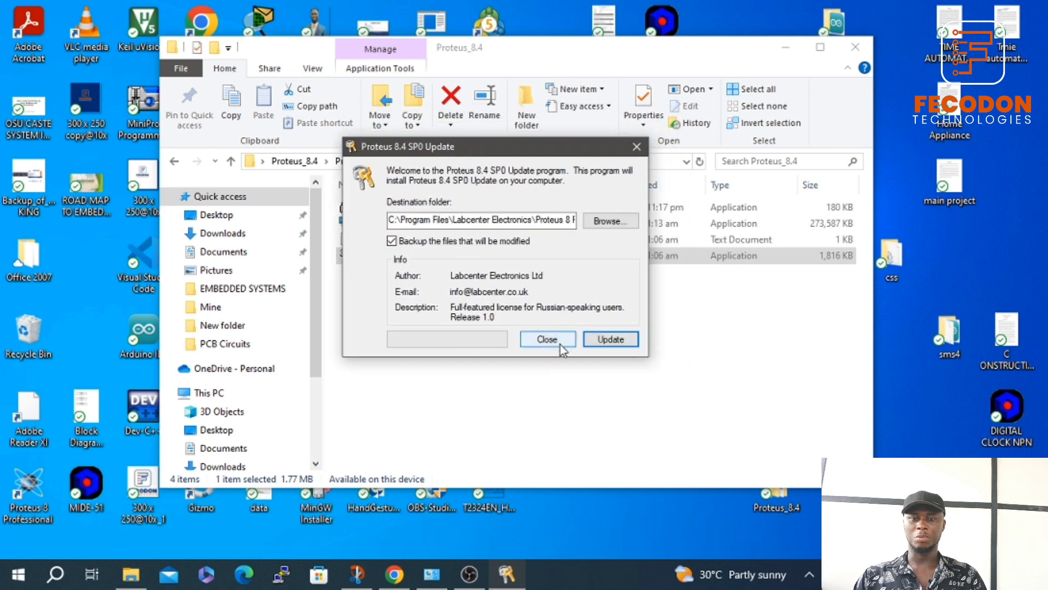
Step: Set the update's destination folder to Proteus 8 Professional under Labcenter Electronics in C:\Program Files (x86)
{"action": "left_click", "coordinate": [595, 224]}
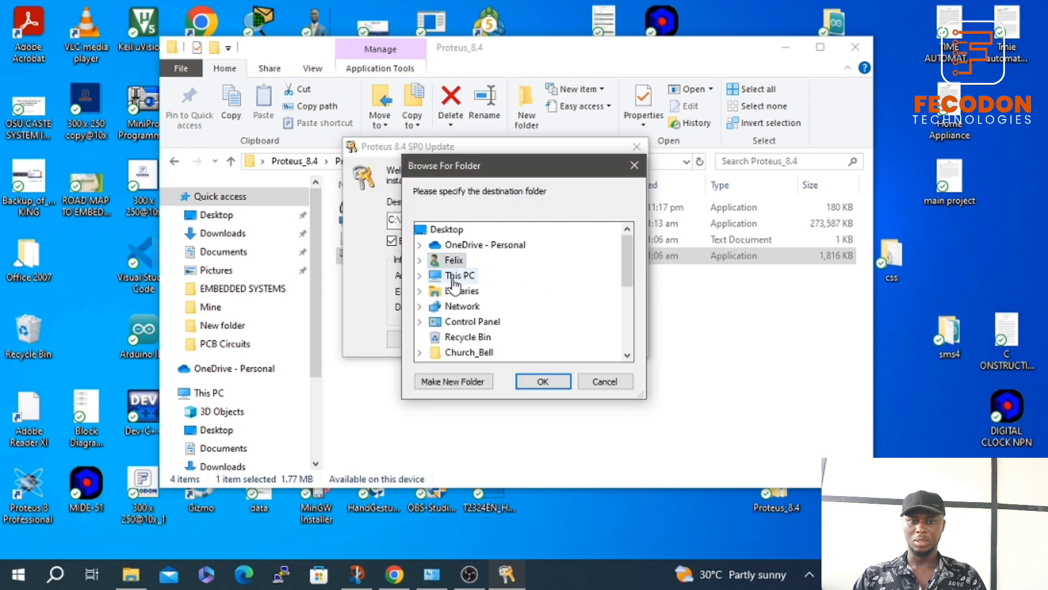
{"action": "left_click", "coordinate": [457, 278]}
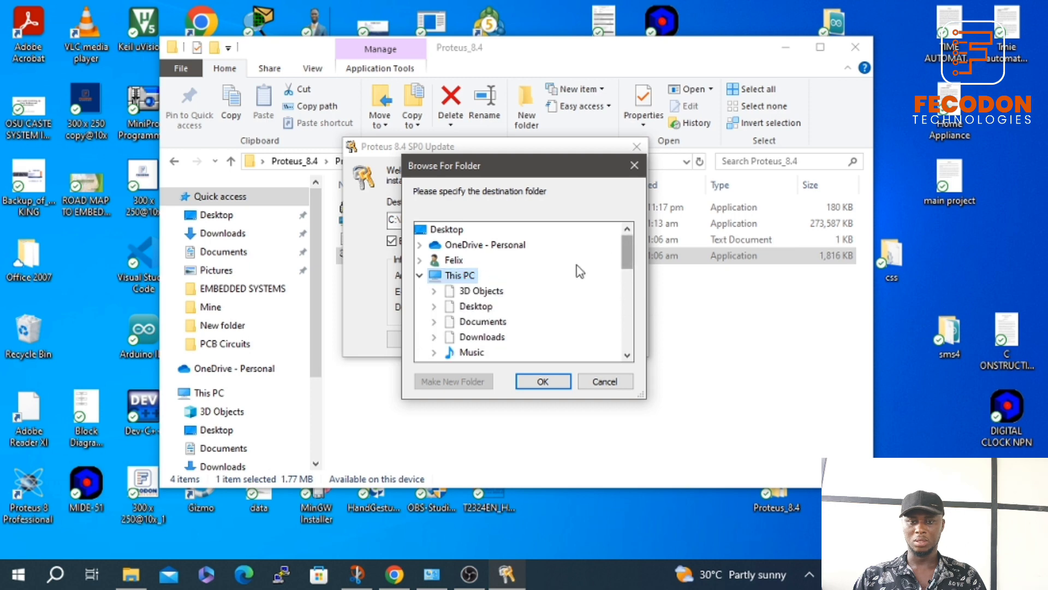
{"action": "scroll", "coordinate": [577, 271], "scroll_direction": "down", "scroll_amount": 3}
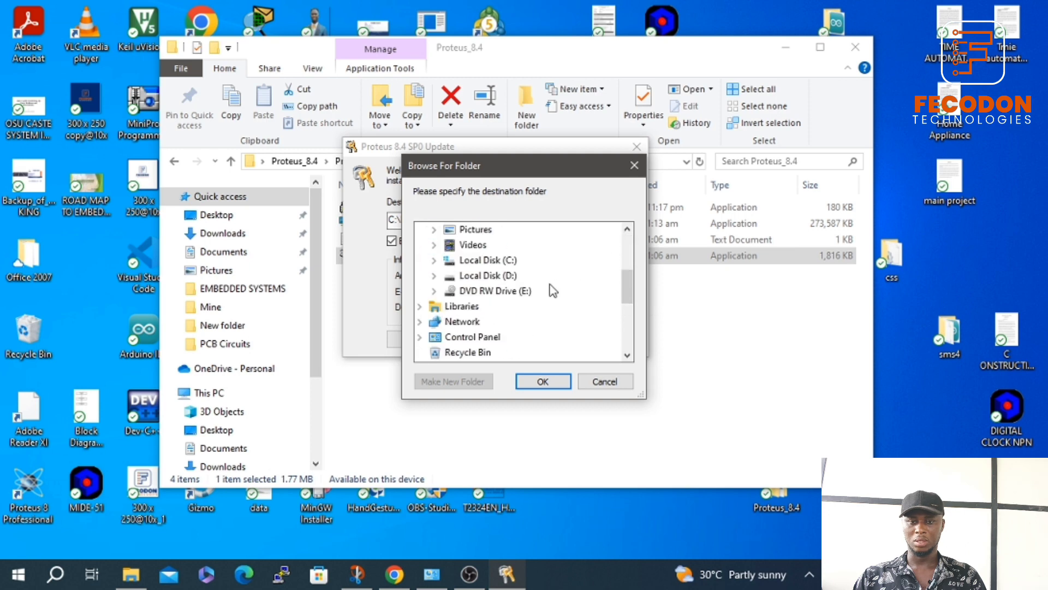
{"action": "left_click", "coordinate": [514, 262]}
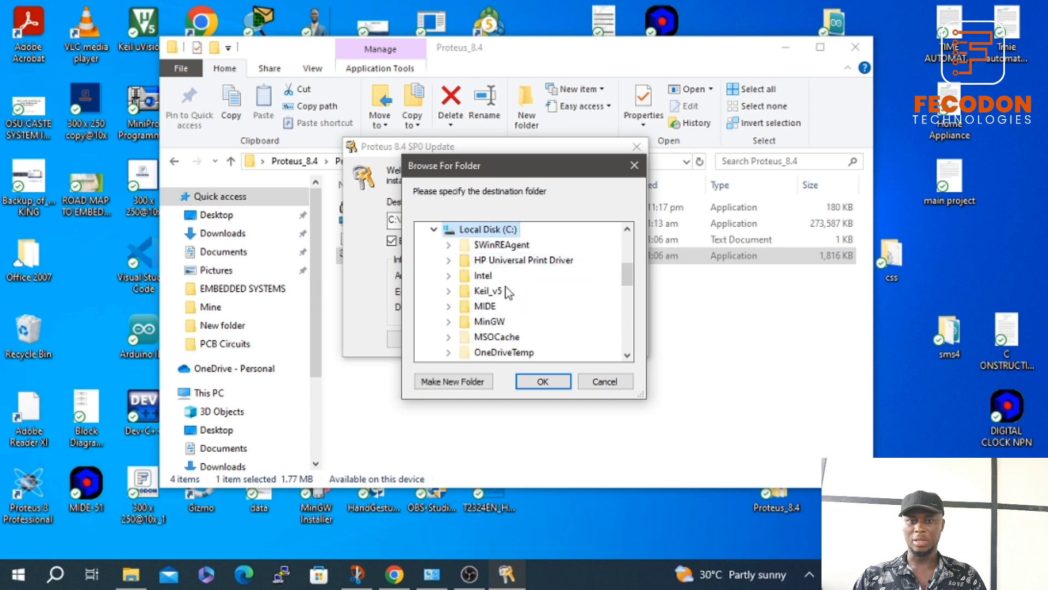
{"action": "scroll", "coordinate": [509, 292], "scroll_direction": "down", "scroll_amount": 3}
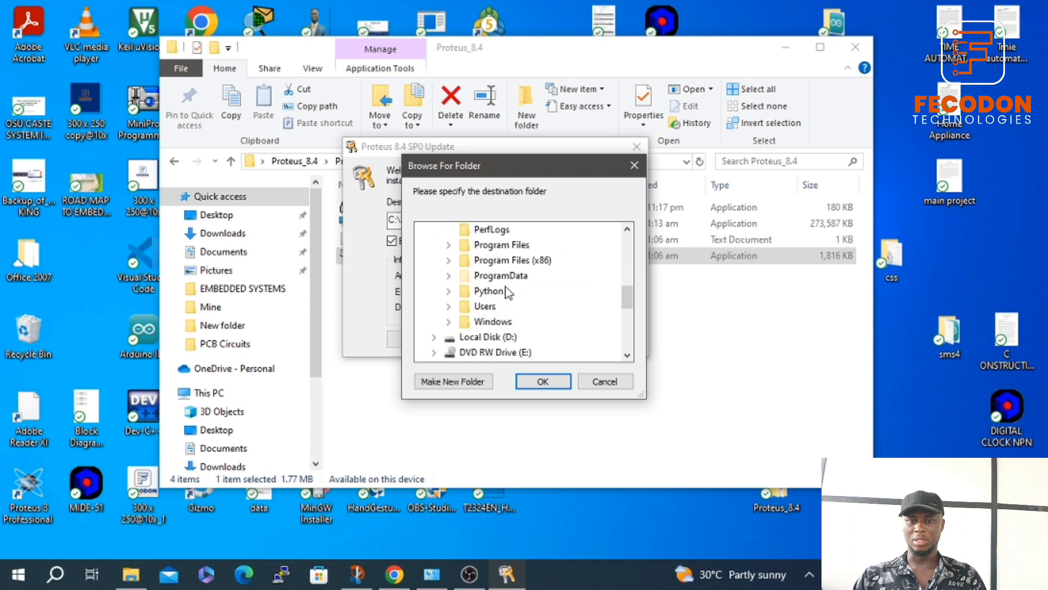
{"action": "left_click", "coordinate": [540, 260]}
{"action": "scroll", "coordinate": [541, 270], "scroll_direction": "down", "scroll_amount": 3}
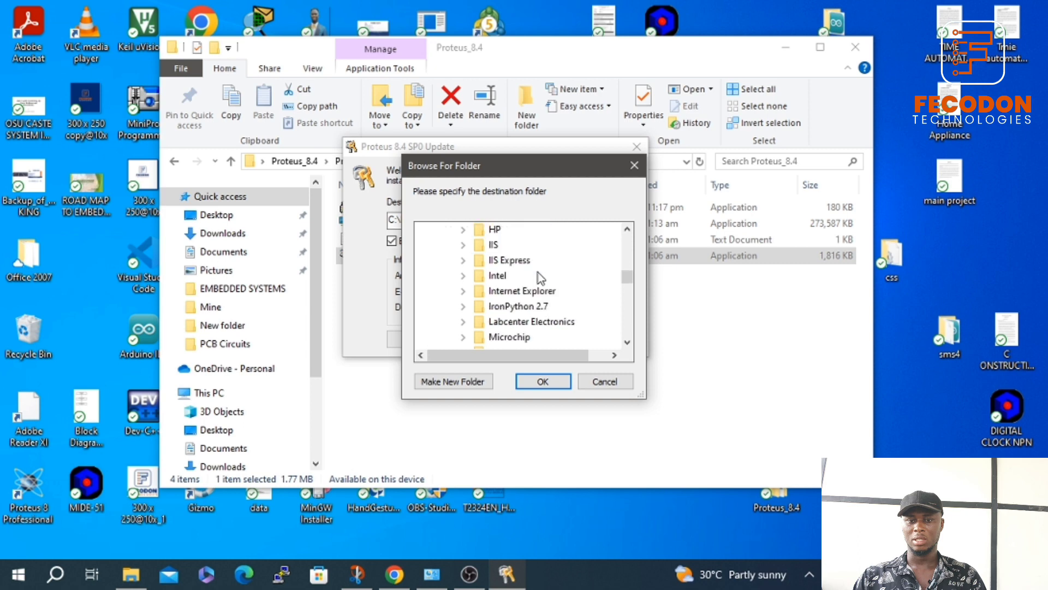
{"action": "double_click", "coordinate": [538, 328]}
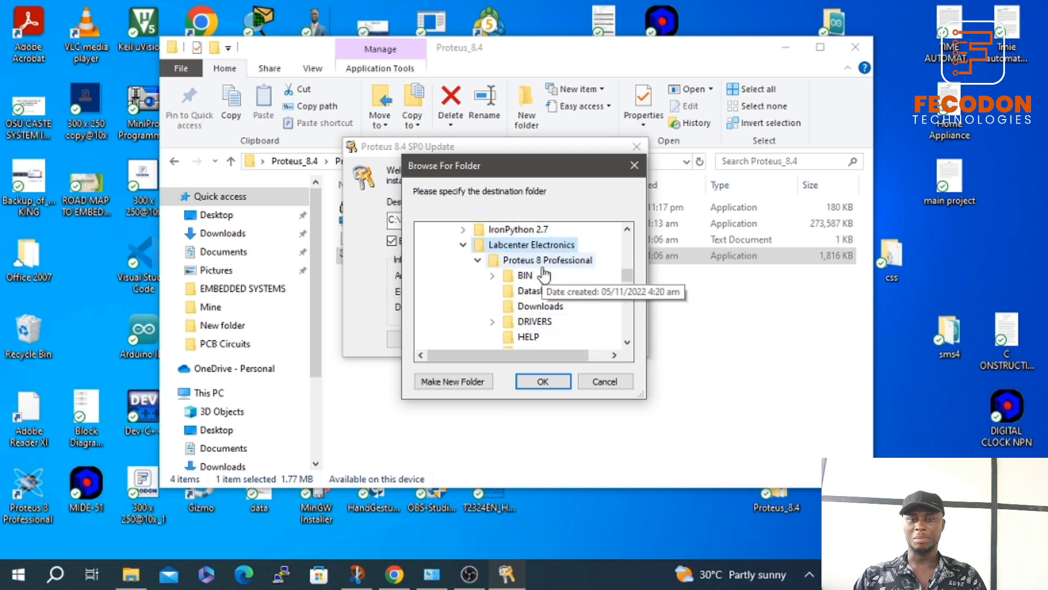
{"action": "left_click", "coordinate": [519, 261]}
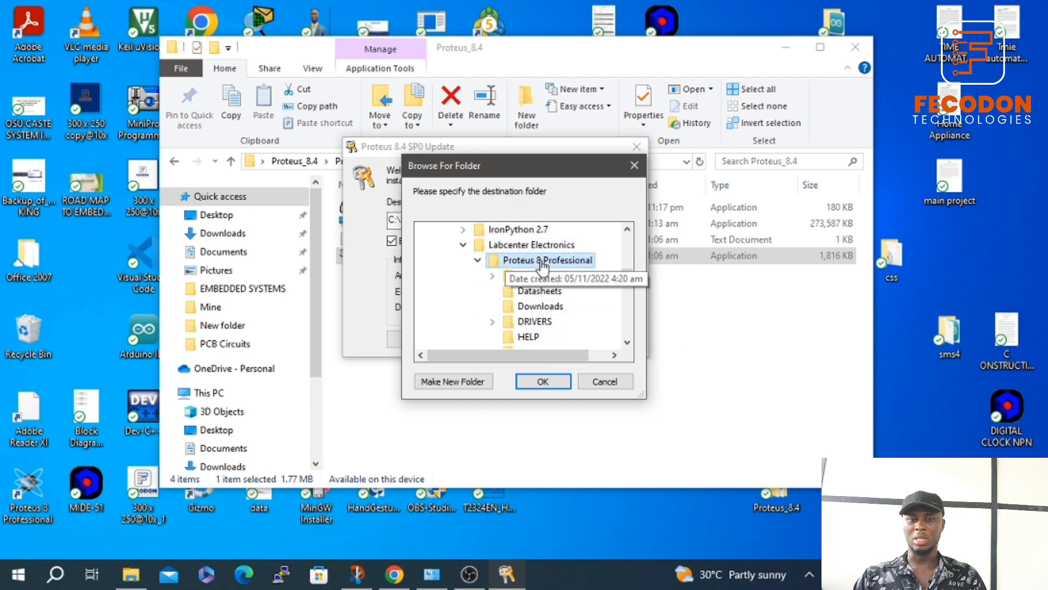
{"action": "left_click", "coordinate": [541, 383]}
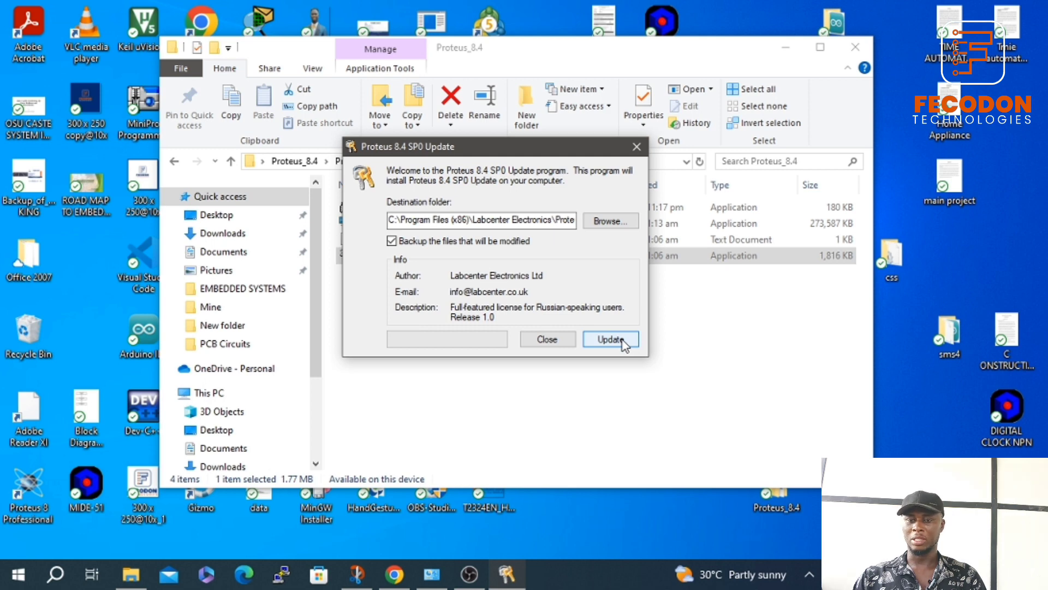
Step: Browse again through C:\Program Files (x86) and Labcenter Electronics, confirming the Proteus 8 Professional folder as the update destination
{"action": "left_click", "coordinate": [609, 224]}
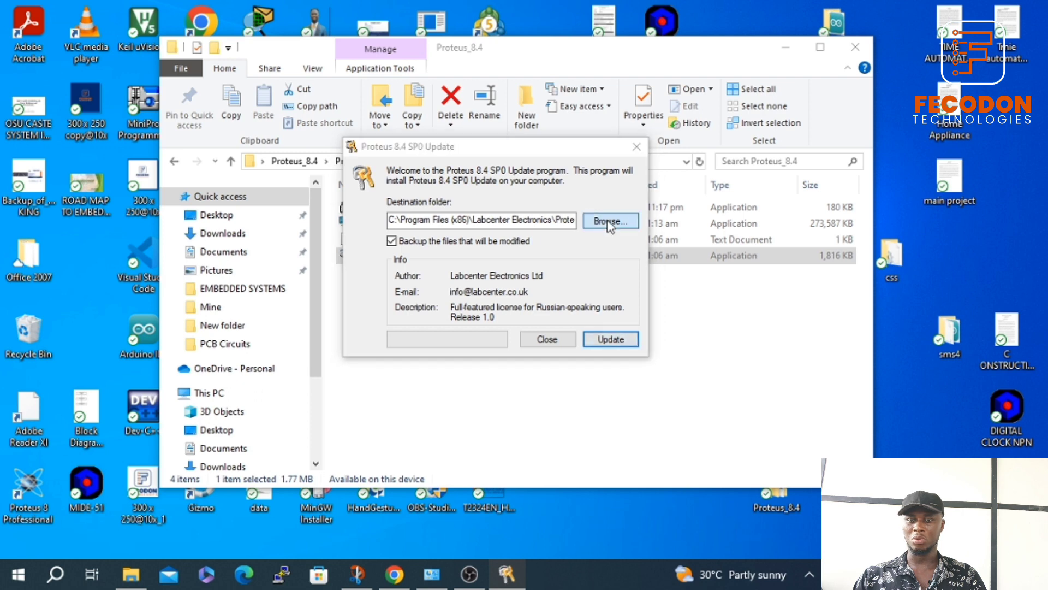
{"action": "double_click", "coordinate": [459, 275]}
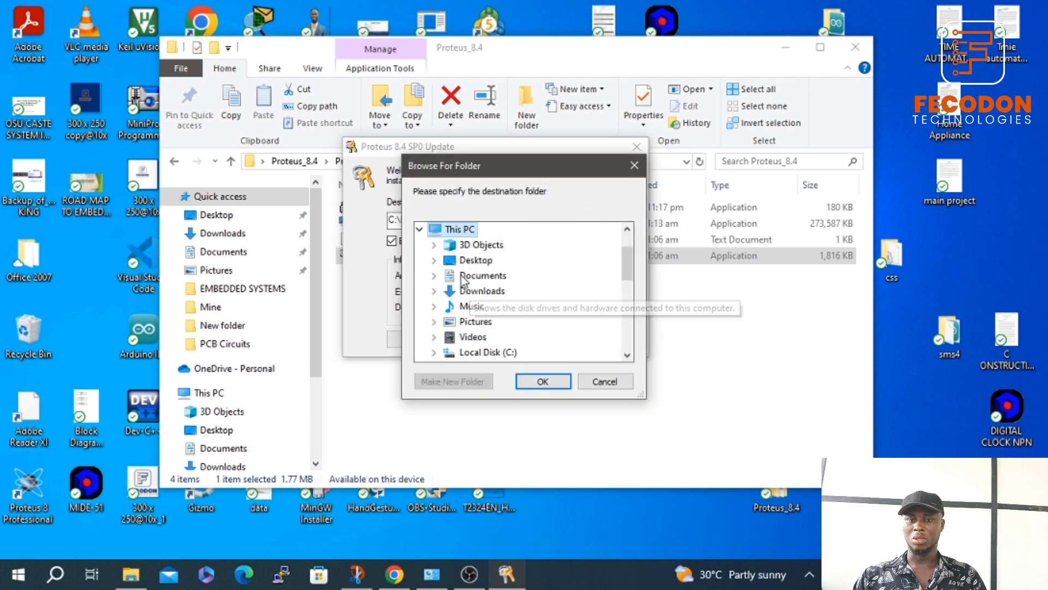
{"action": "scroll", "coordinate": [508, 299], "scroll_direction": "down", "scroll_amount": 1}
{"action": "double_click", "coordinate": [491, 308]}
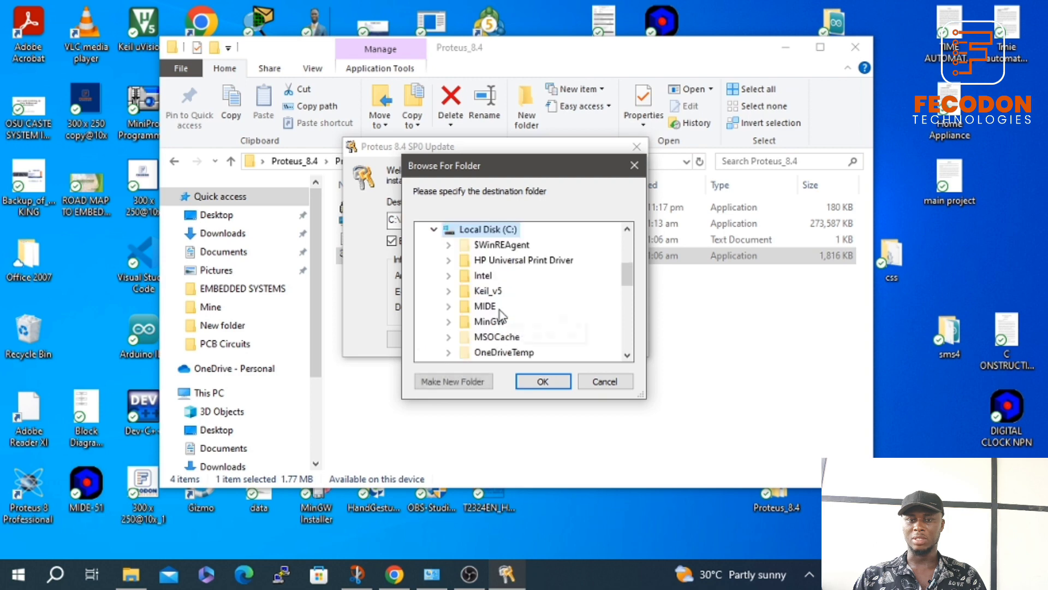
{"action": "scroll", "coordinate": [529, 273], "scroll_direction": "down", "scroll_amount": 3}
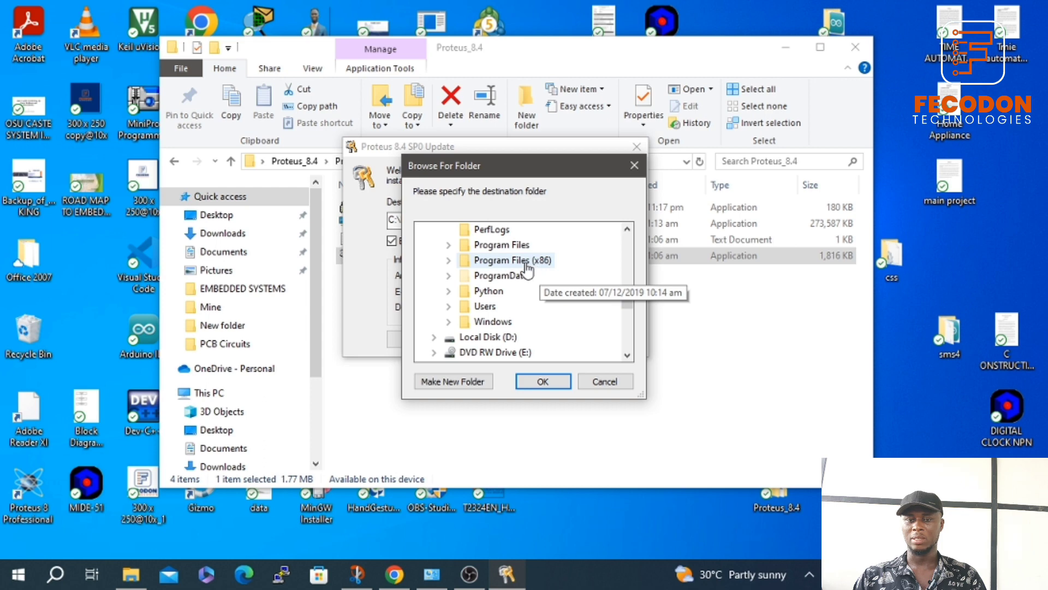
{"action": "double_click", "coordinate": [525, 261]}
{"action": "scroll", "coordinate": [503, 271], "scroll_direction": "down", "scroll_amount": 2}
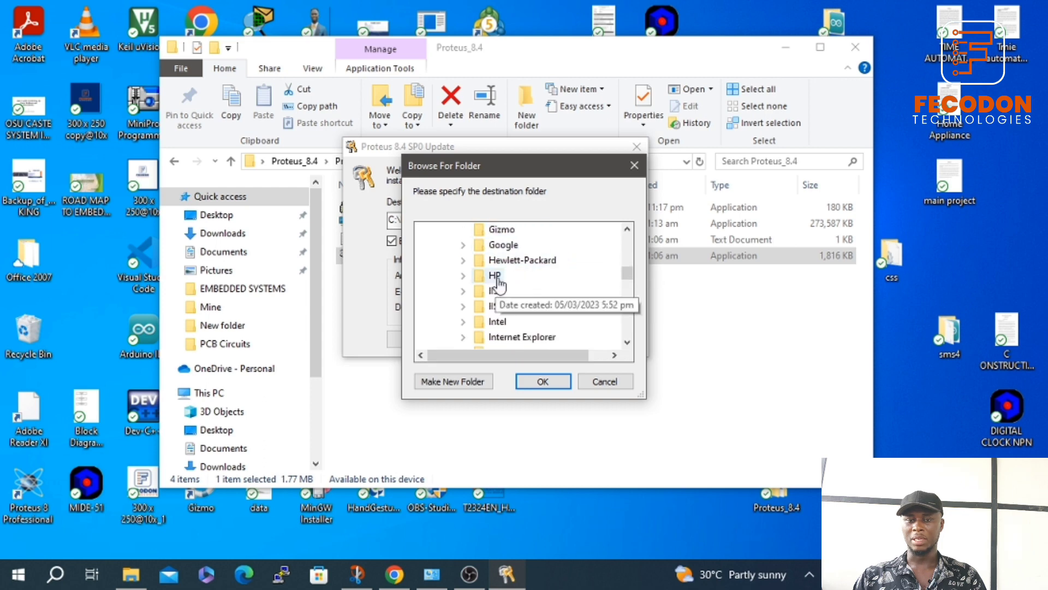
{"action": "scroll", "coordinate": [516, 314], "scroll_direction": "down", "scroll_amount": 1}
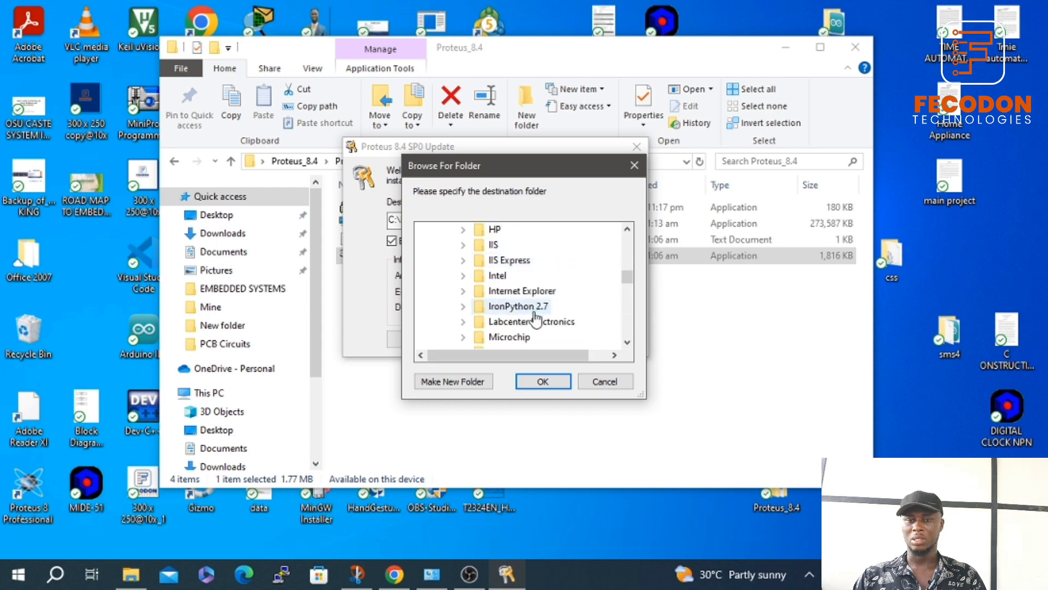
{"action": "scroll", "coordinate": [535, 318], "scroll_direction": "down", "scroll_amount": 1}
{"action": "scroll", "coordinate": [538, 278], "scroll_direction": "up", "scroll_amount": 1}
{"action": "double_click", "coordinate": [522, 336]}
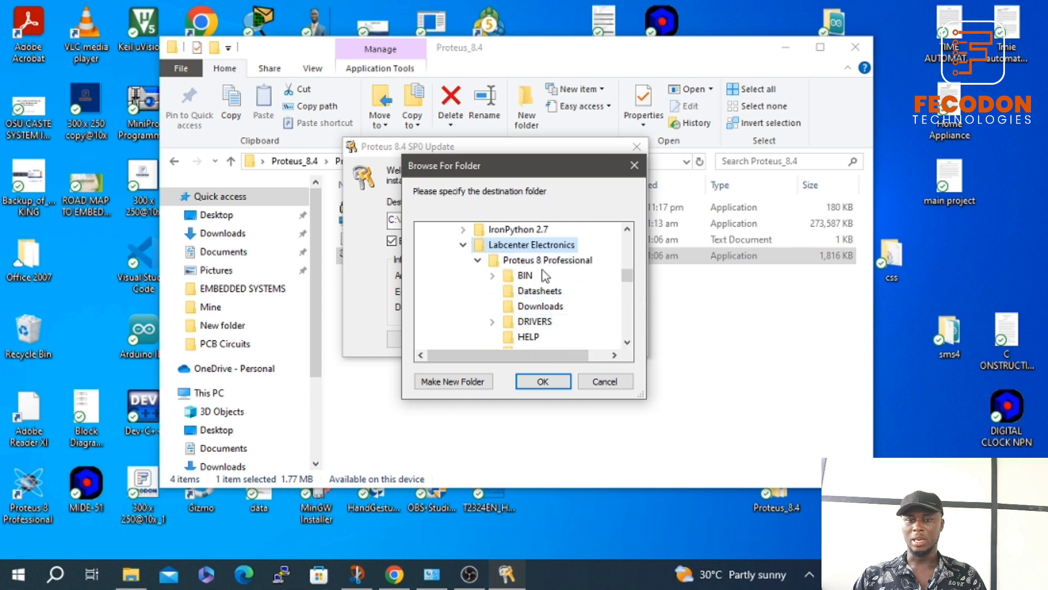
{"action": "left_click", "coordinate": [543, 260]}
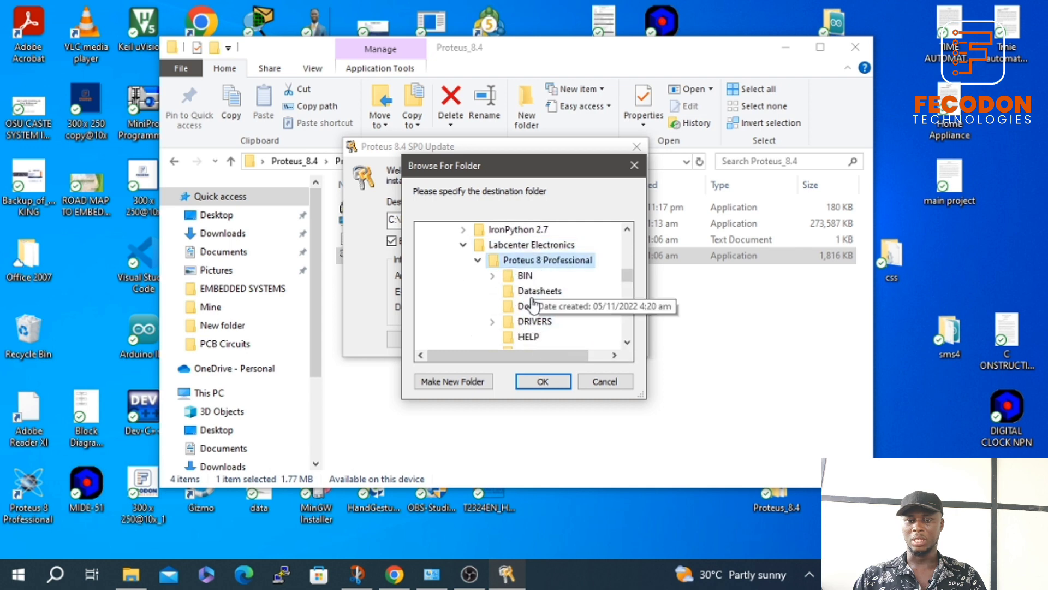
{"action": "left_click", "coordinate": [543, 380]}
Step: Run the SP0 update, overwrite the existing LICENCE.EXE in the BIN folder, and acknowledge the completion notice
{"action": "left_click", "coordinate": [610, 340]}
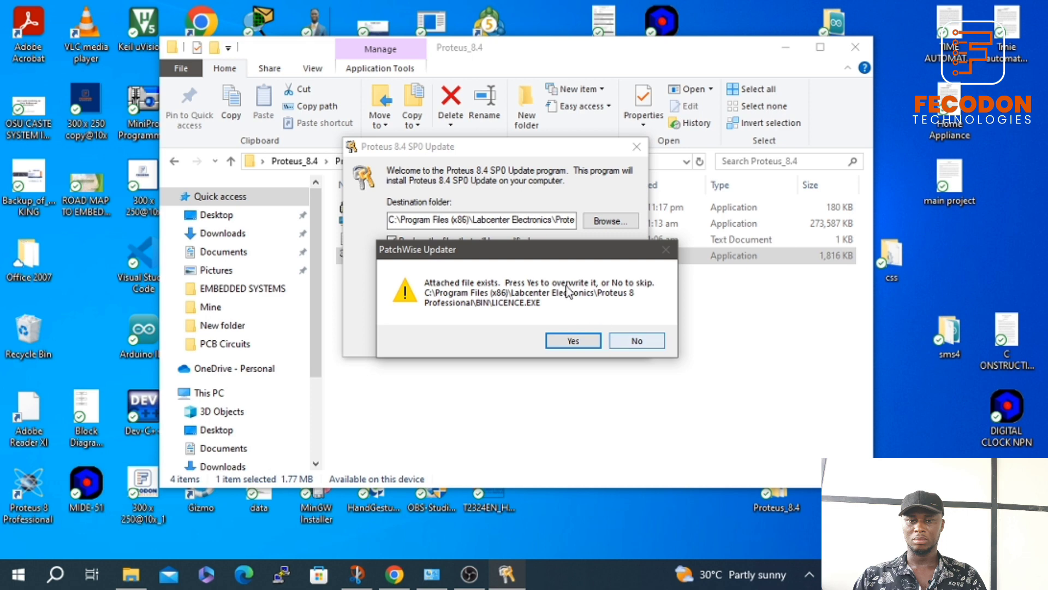
{"action": "left_click", "coordinate": [588, 343]}
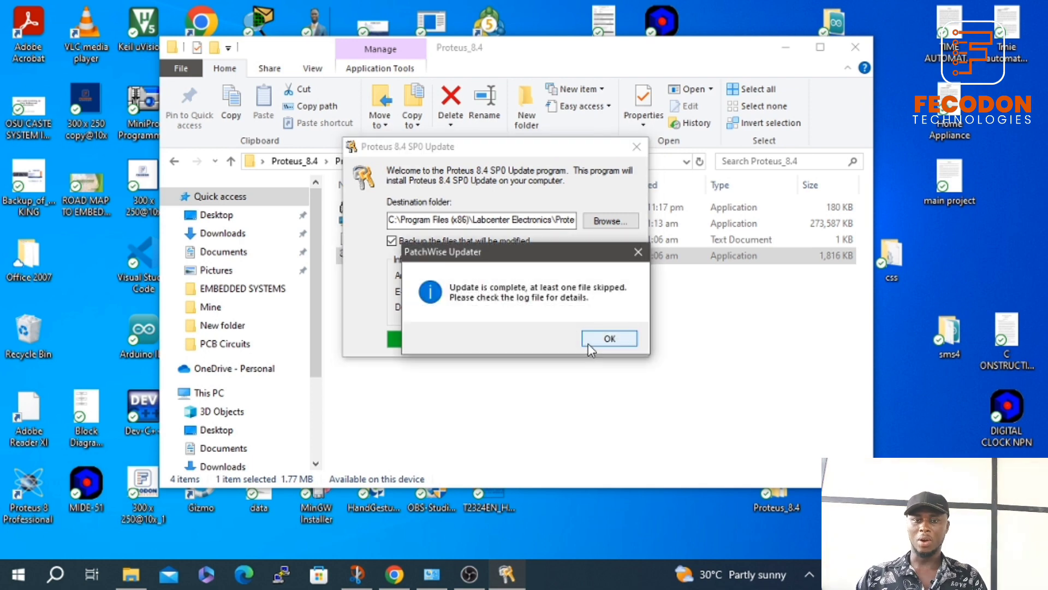
{"action": "left_click", "coordinate": [630, 343]}
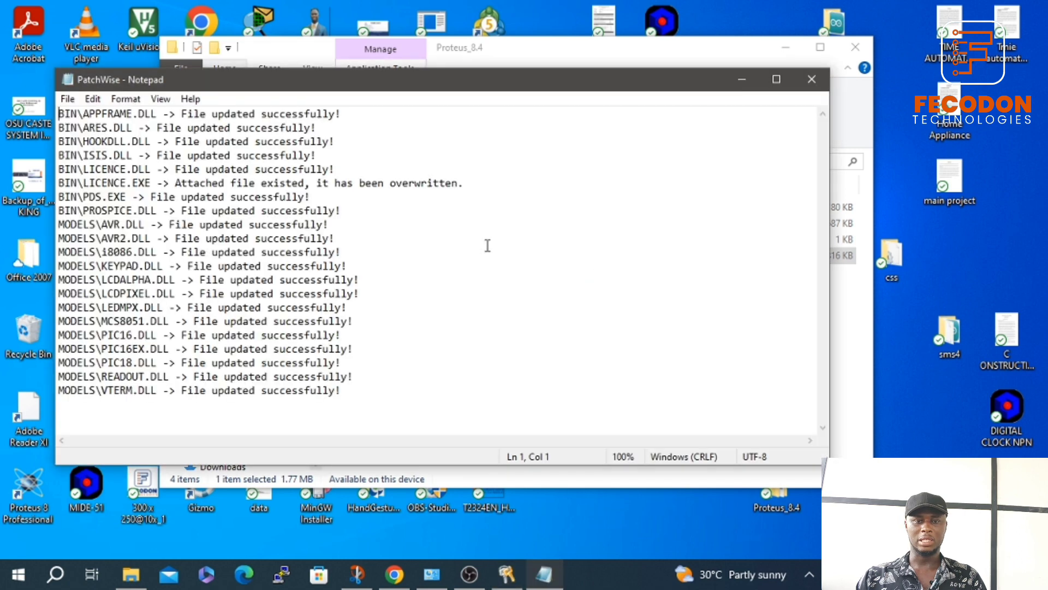
Step: Close the PatchWise log, the Proteus 8.4 SP0 Update program and the Proteus_8.4 folder window
{"action": "left_click", "coordinate": [811, 79]}
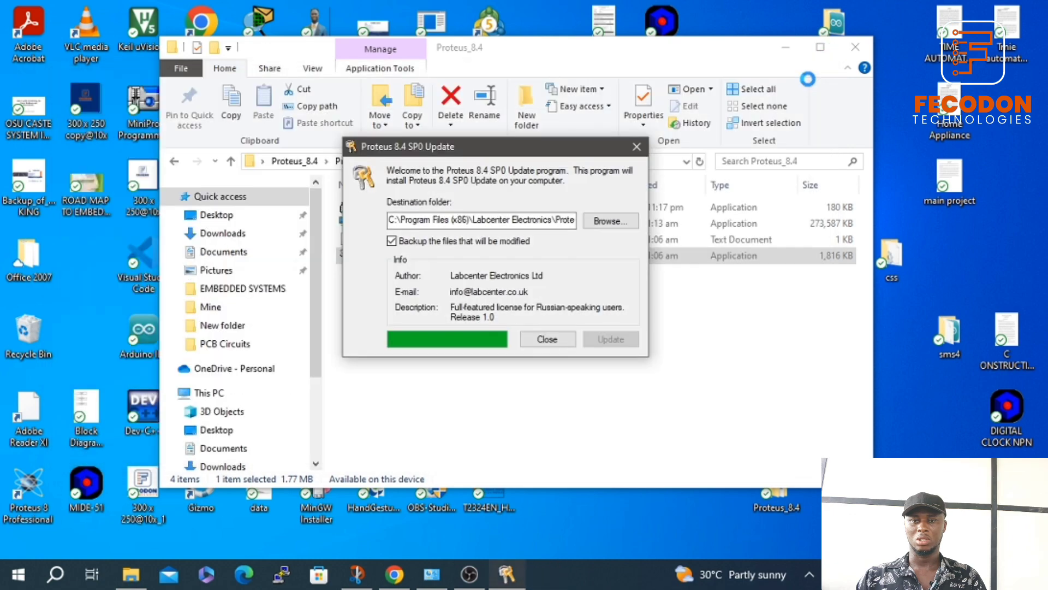
{"action": "left_click", "coordinate": [638, 148]}
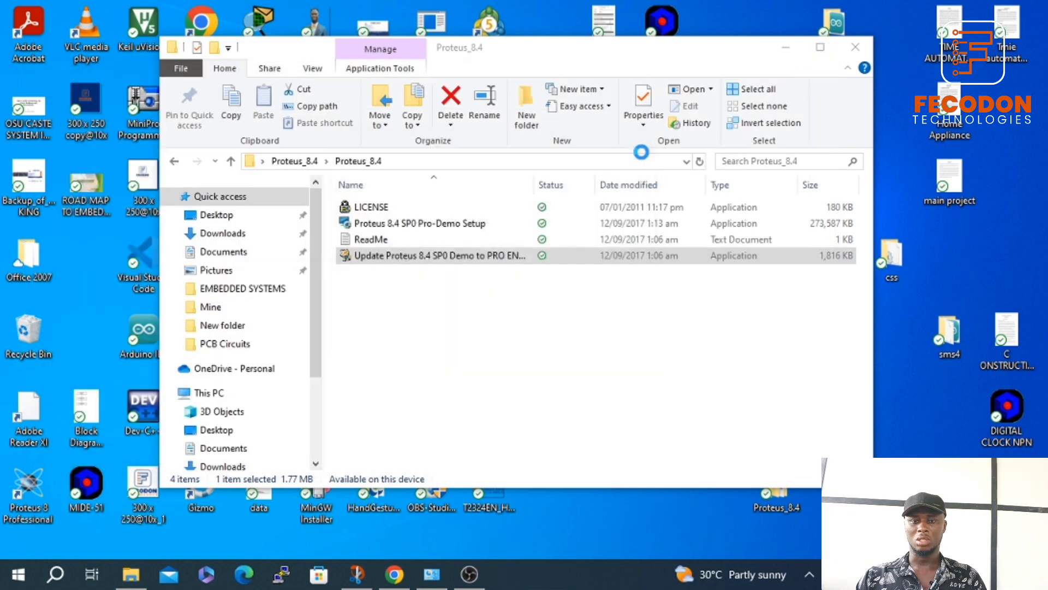
{"action": "left_click", "coordinate": [854, 46]}
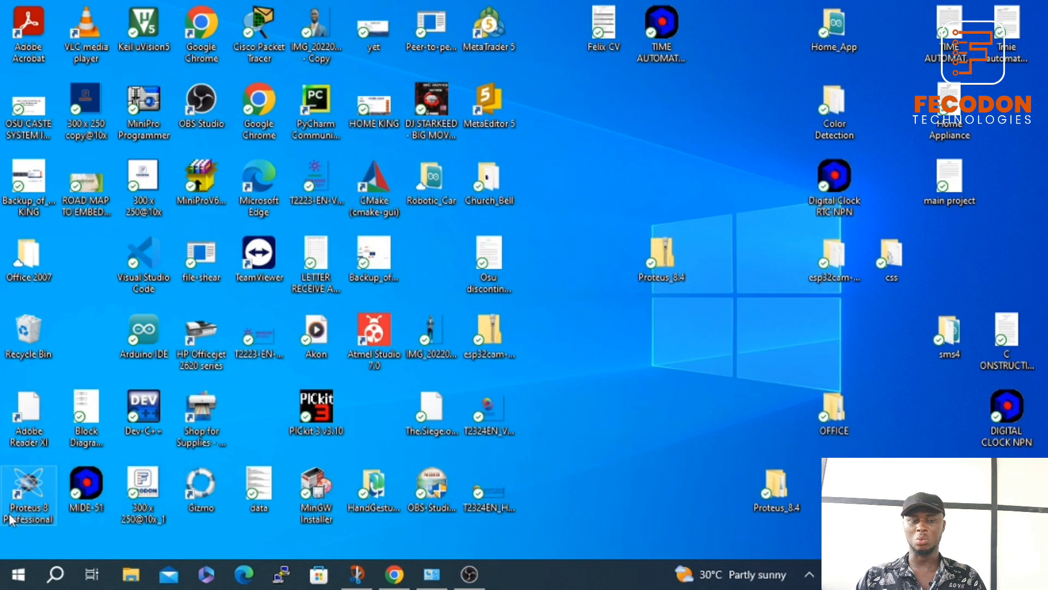
Step: Launch Proteus 8 Professional from the desktop and preview the New Project Wizard without creating a project
{"action": "double_click", "coordinate": [30, 494]}
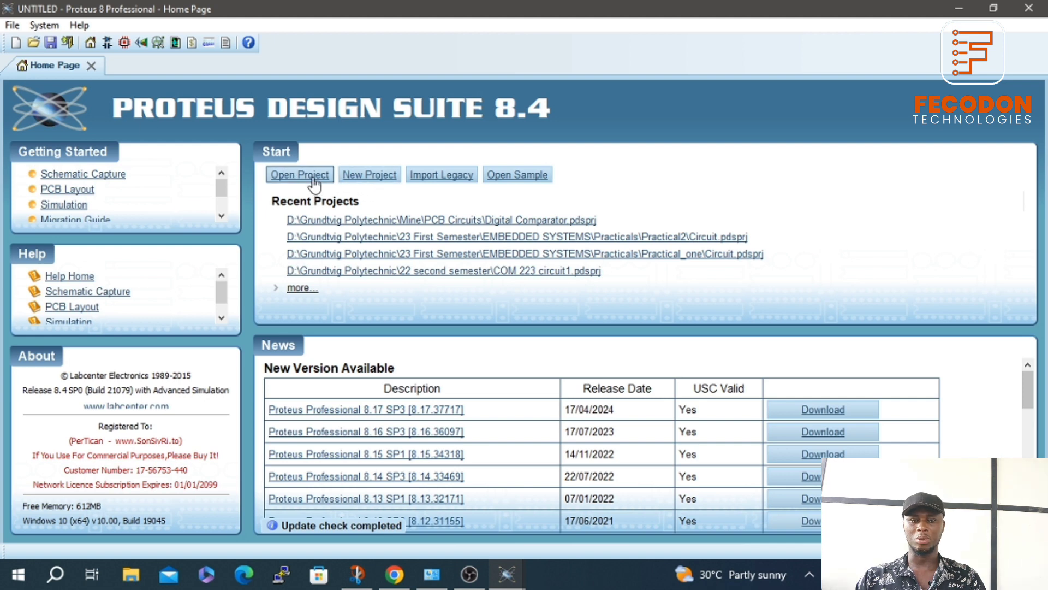
{"action": "left_click", "coordinate": [371, 177]}
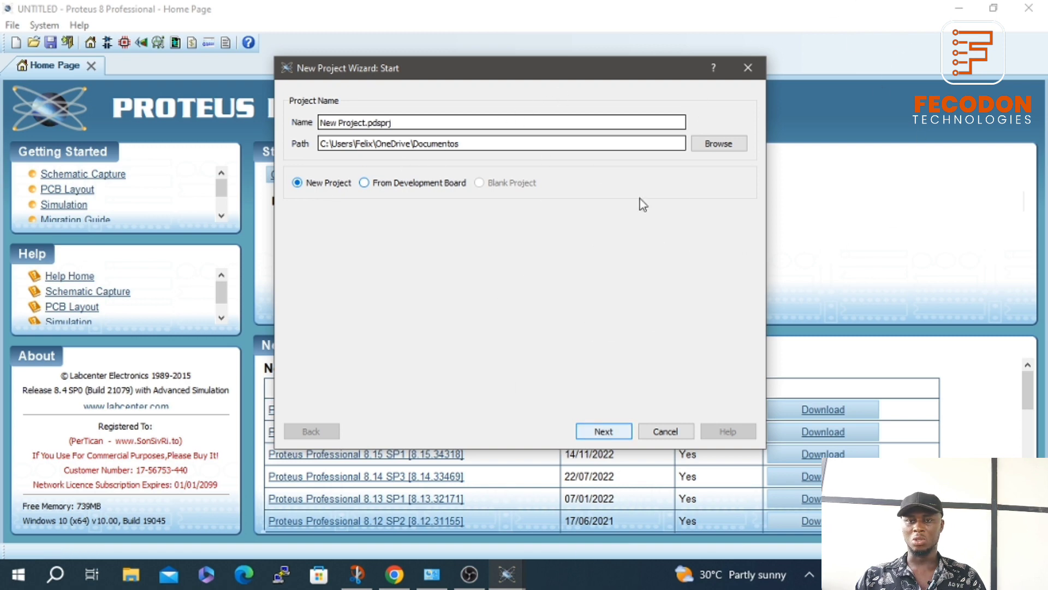
{"action": "left_click", "coordinate": [747, 68]}
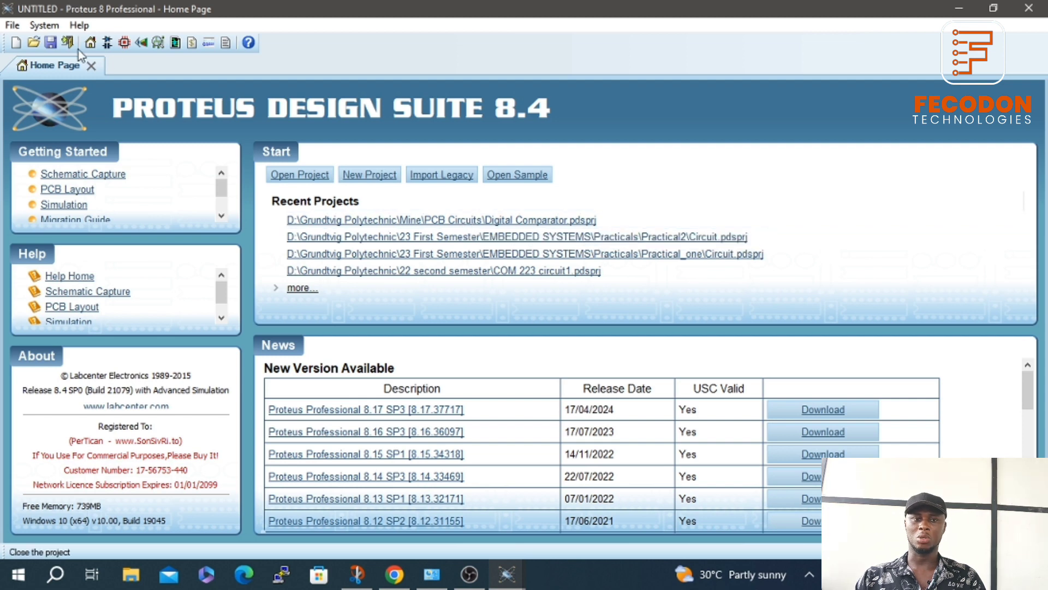
Step: Open a Schematic Capture sheet and dismiss the new design file message
{"action": "left_click", "coordinate": [109, 44]}
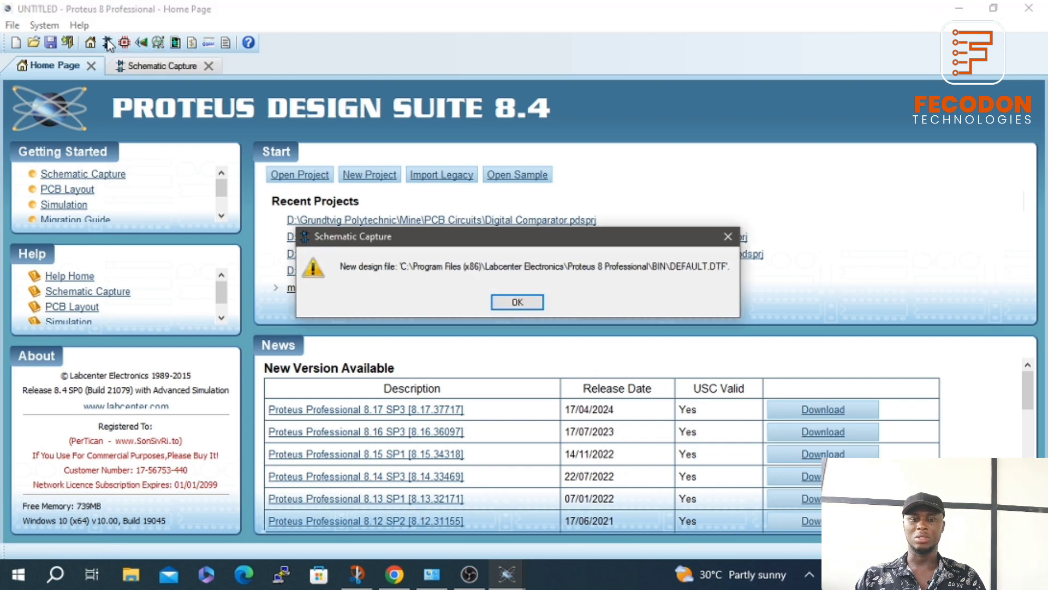
{"action": "left_click", "coordinate": [728, 236]}
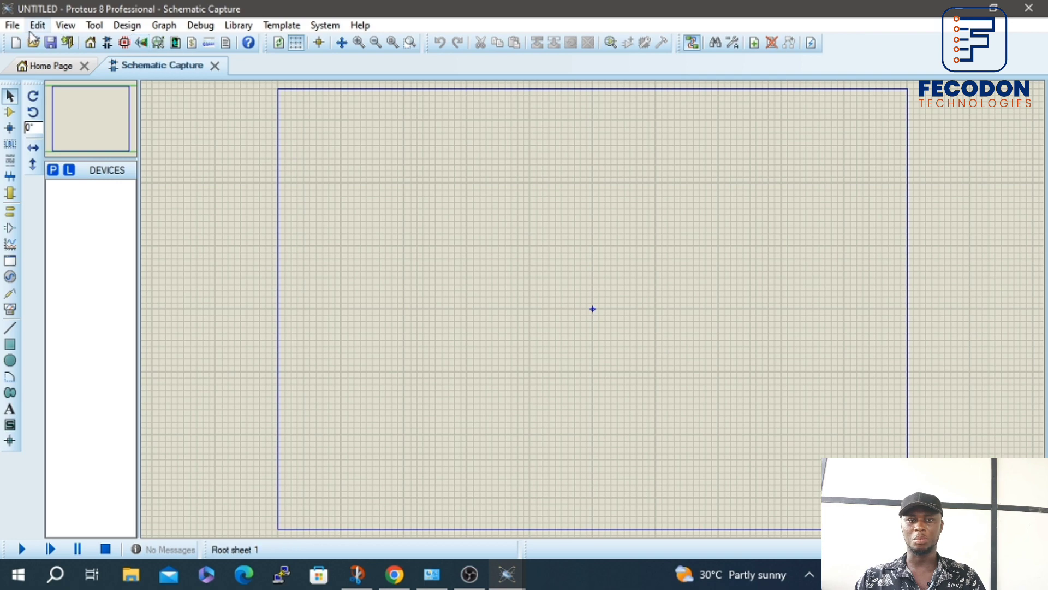
Step: Examine the empty root sheet at different magnifications and positions, finishing with its whole border in view
{"action": "left_click", "coordinate": [358, 43]}
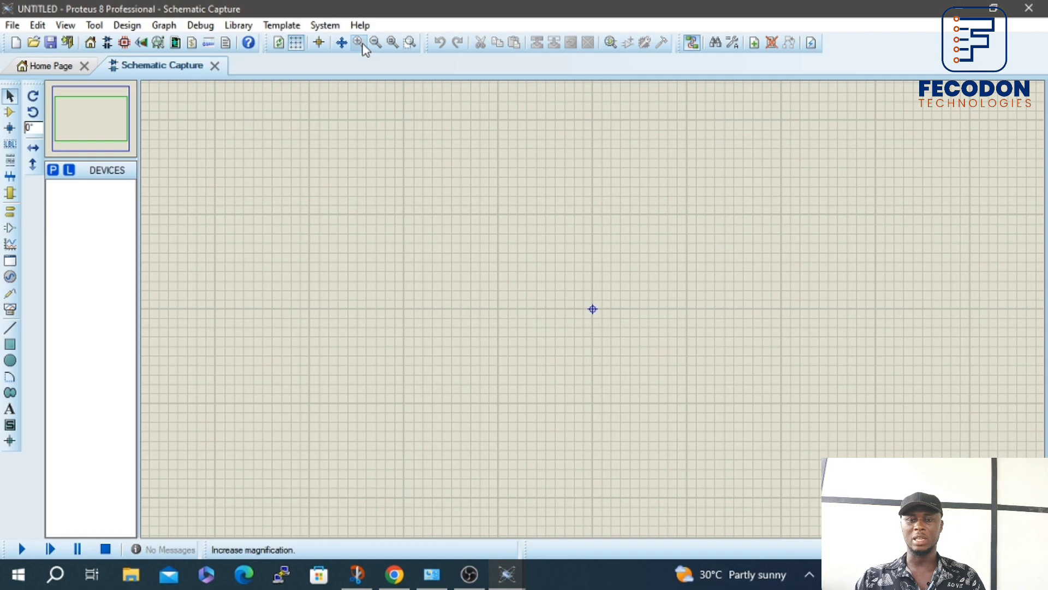
{"action": "left_click", "coordinate": [375, 43]}
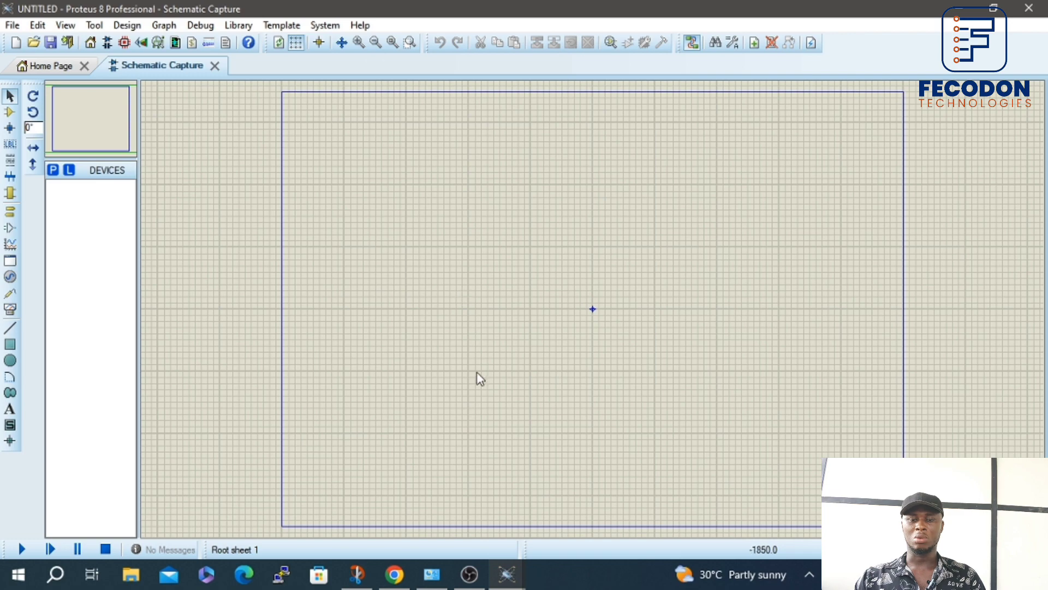
{"action": "scroll", "coordinate": [595, 314], "scroll_direction": "up", "scroll_amount": 2}
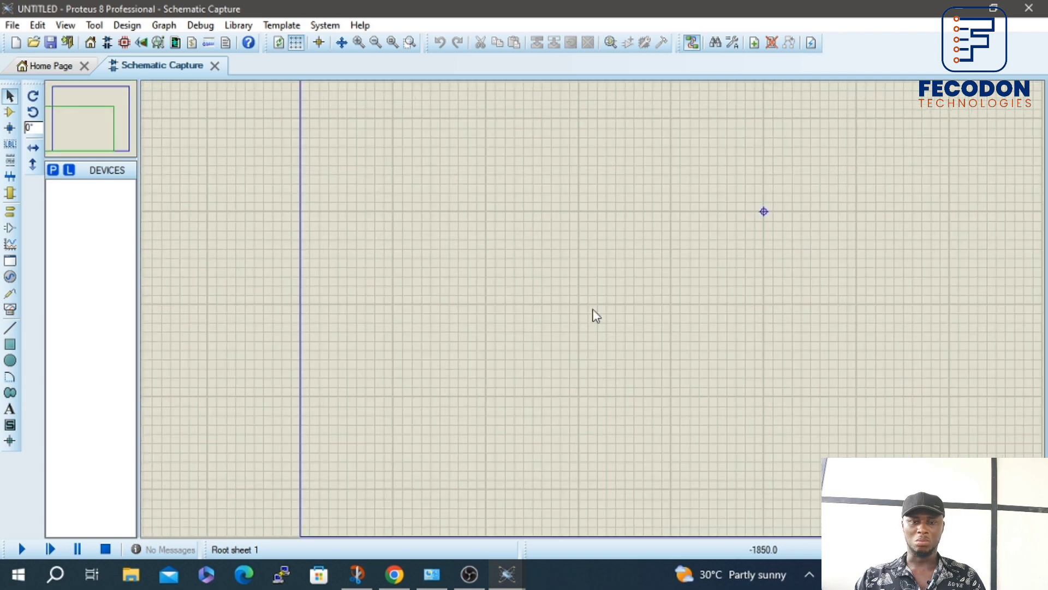
{"action": "scroll", "coordinate": [594, 314], "scroll_direction": "down", "scroll_amount": 3}
{"action": "scroll", "coordinate": [595, 314], "scroll_direction": "up", "scroll_amount": 1}
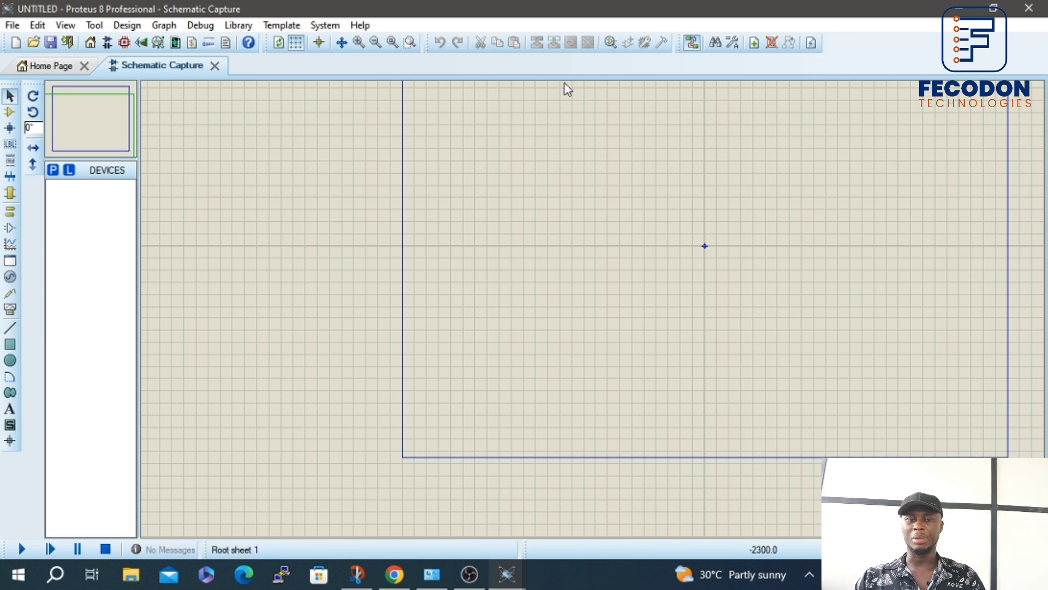
{"action": "left_click", "coordinate": [91, 125]}
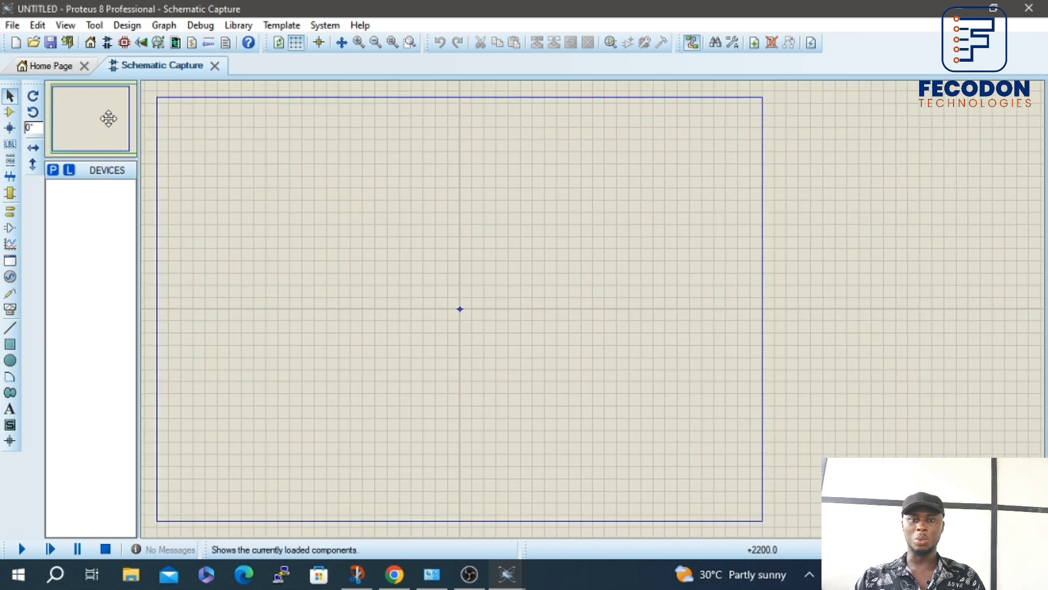
{"action": "left_click", "coordinate": [106, 121]}
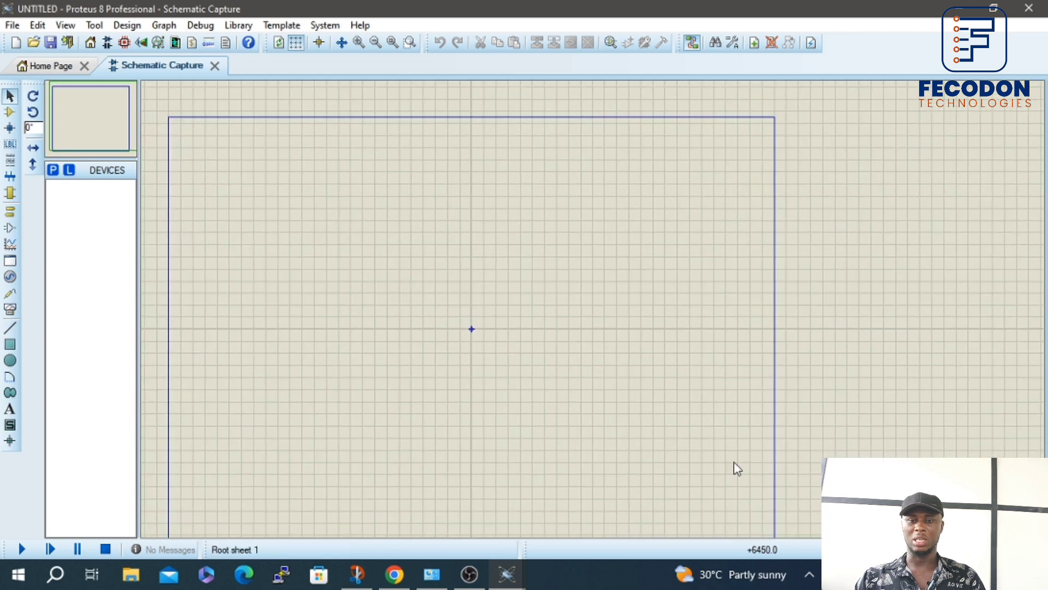
{"action": "left_click", "coordinate": [87, 128]}
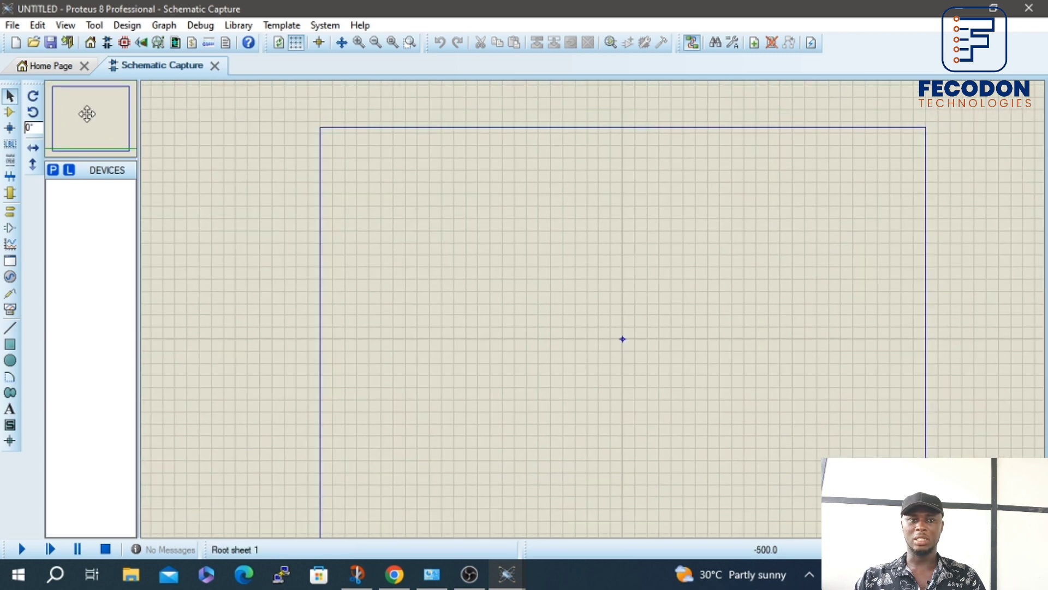
{"action": "left_click", "coordinate": [87, 114]}
{"action": "scroll", "coordinate": [502, 342], "scroll_direction": "up", "scroll_amount": 2}
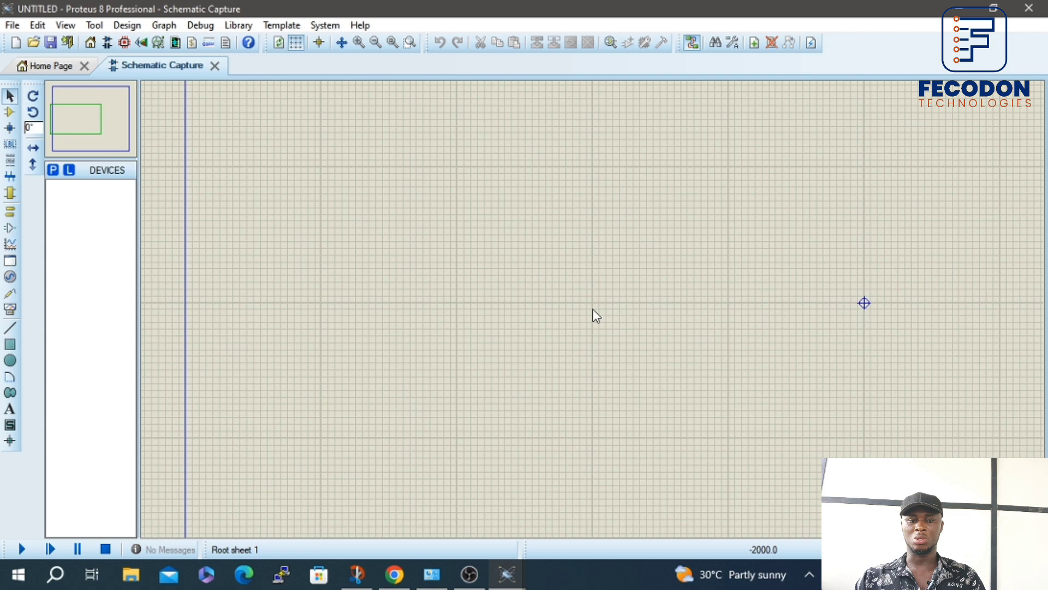
{"action": "left_click", "coordinate": [84, 115]}
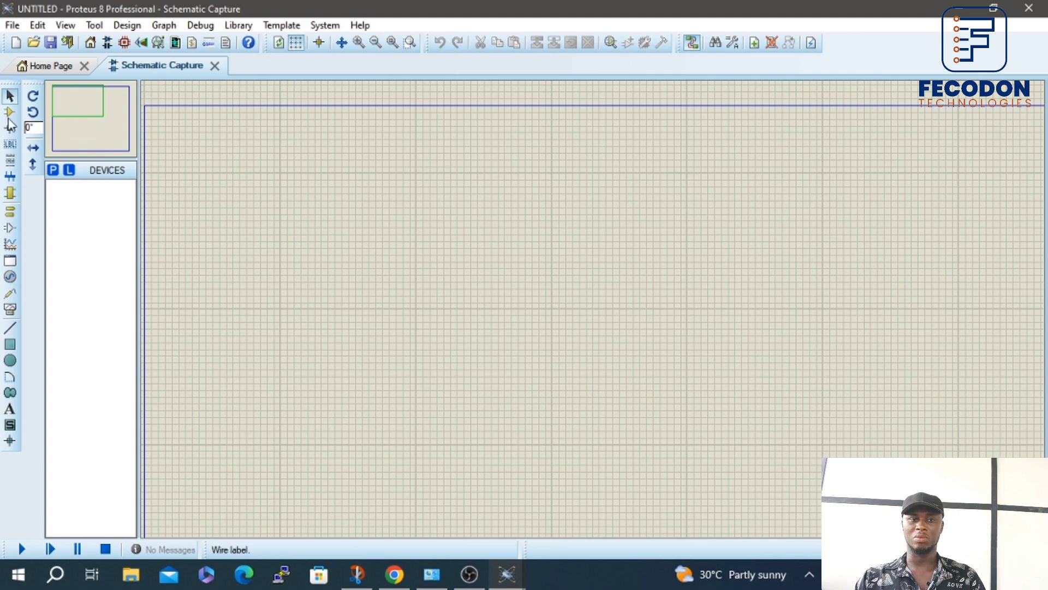
{"action": "scroll", "coordinate": [568, 309], "scroll_direction": "down", "scroll_amount": 2}
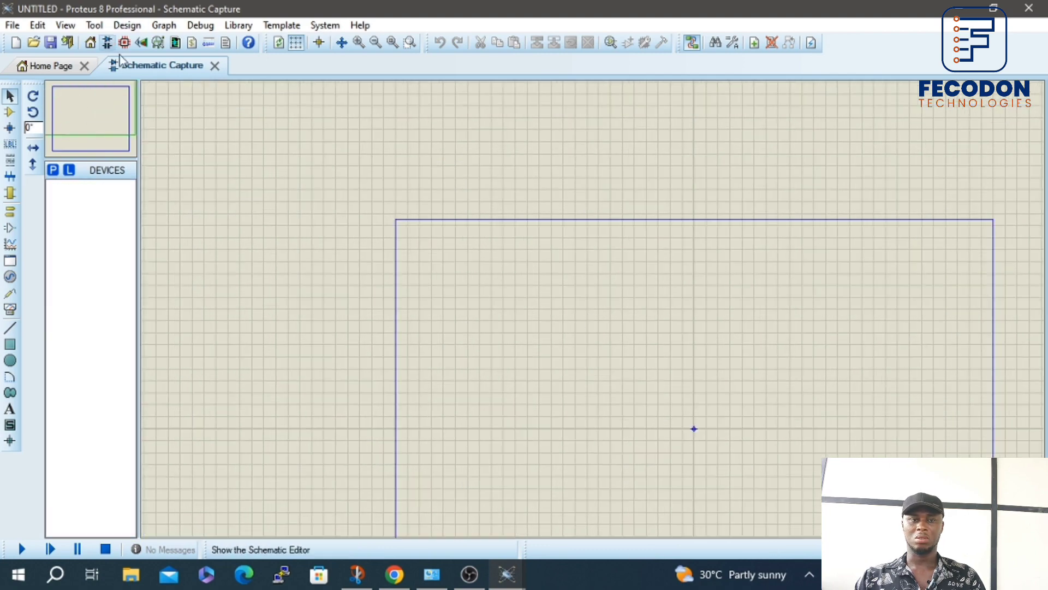
{"action": "left_click", "coordinate": [87, 125]}
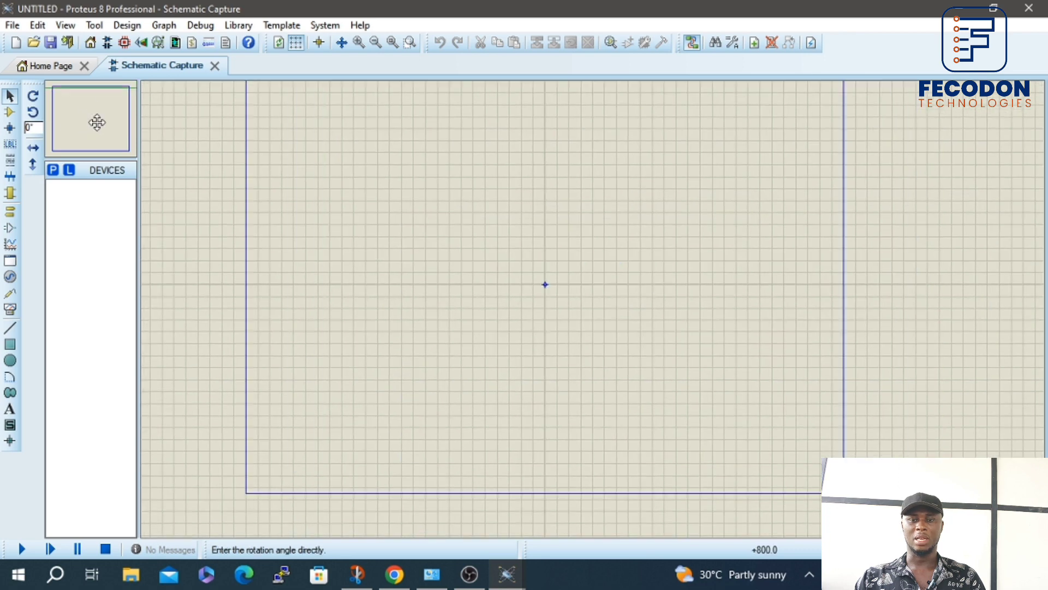
{"action": "left_click", "coordinate": [105, 127]}
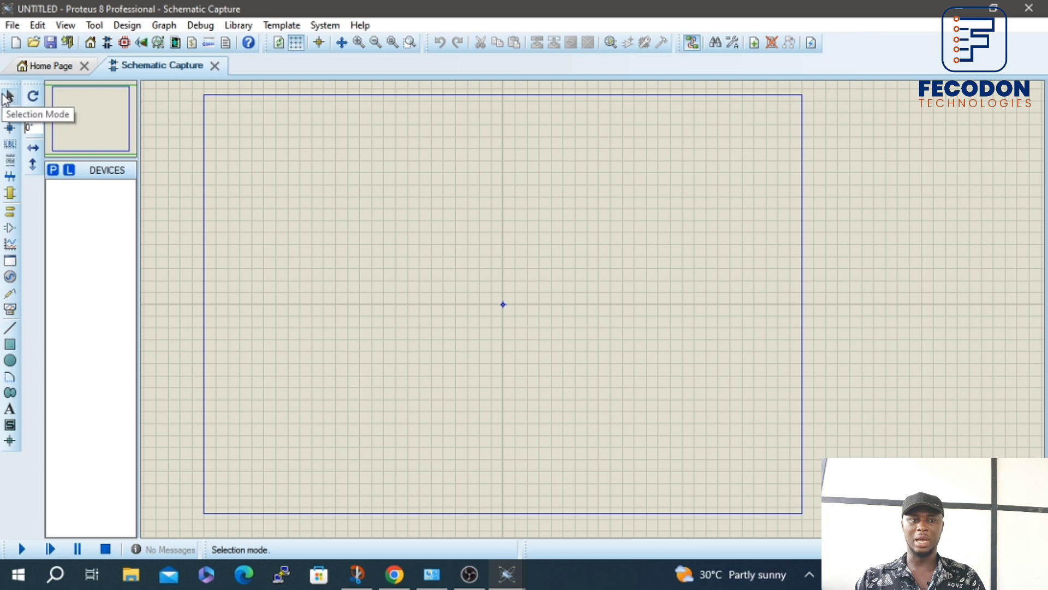
Step: Look through the component, terminal and generator modes, finishing on the list of available terminals
{"action": "left_click", "coordinate": [15, 112]}
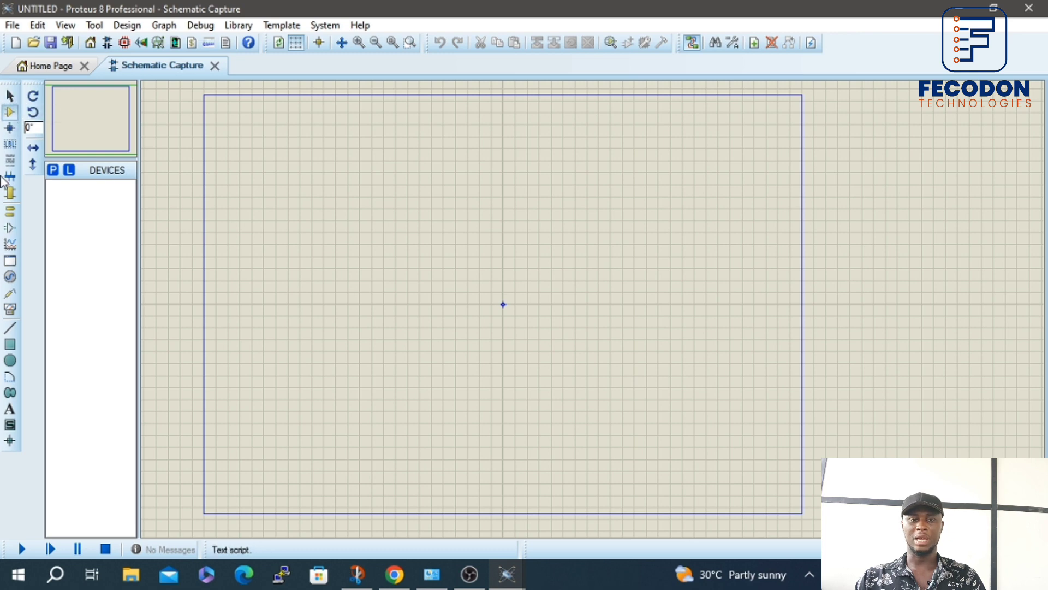
{"action": "left_click", "coordinate": [16, 216]}
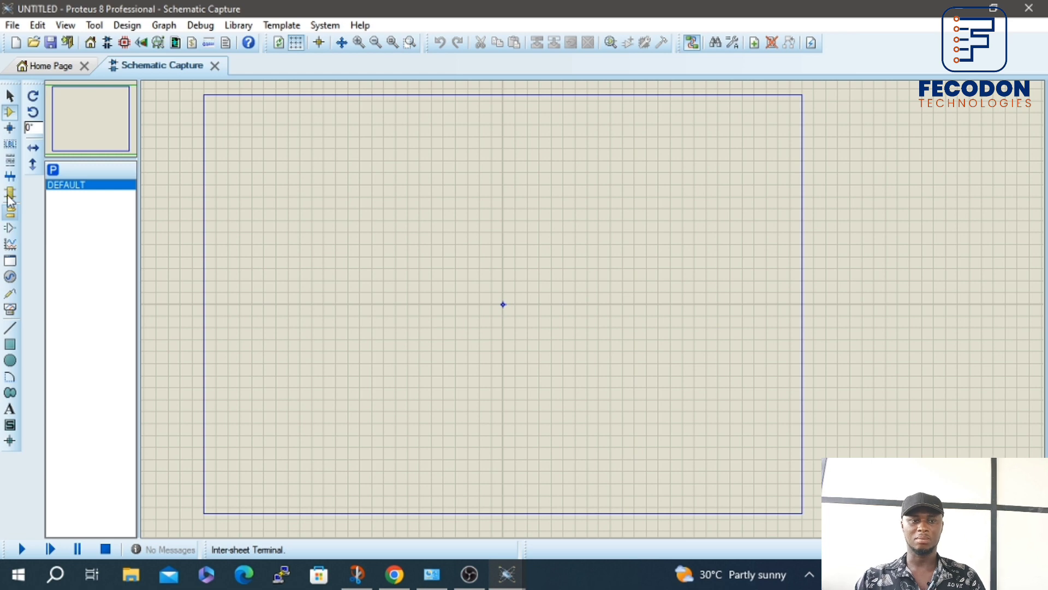
{"action": "left_click", "coordinate": [10, 276]}
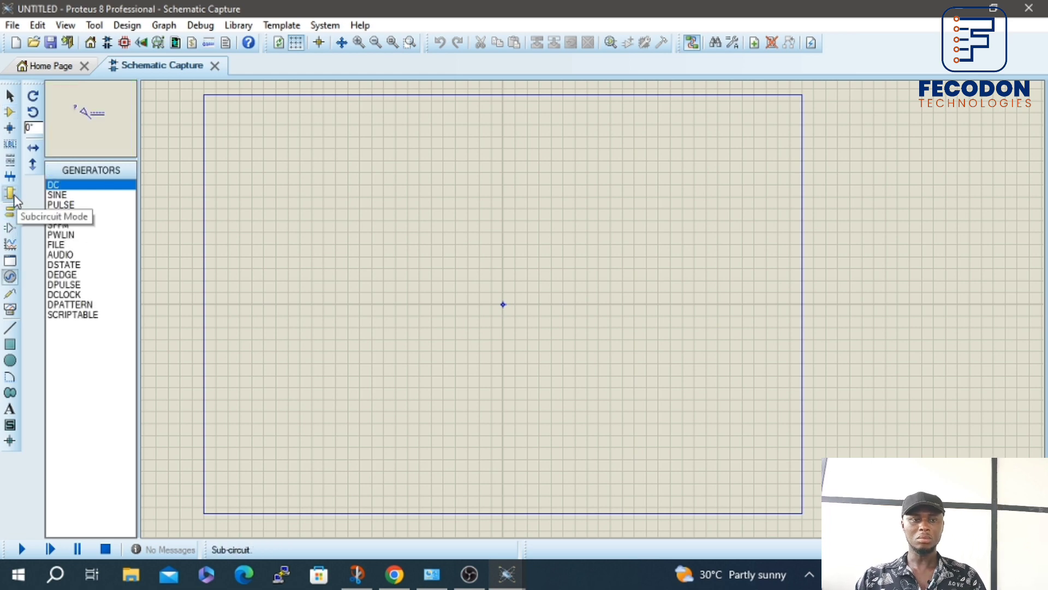
{"action": "left_click", "coordinate": [10, 212]}
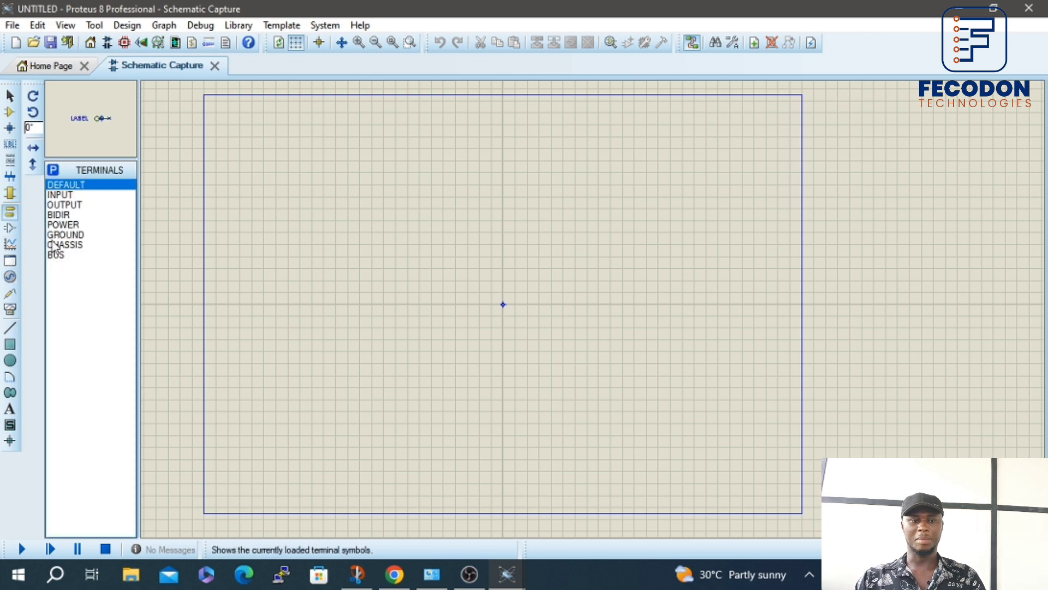
Step: Preview the POWER and GROUND terminal symbols, finishing in Selection mode
{"action": "left_click", "coordinate": [67, 226]}
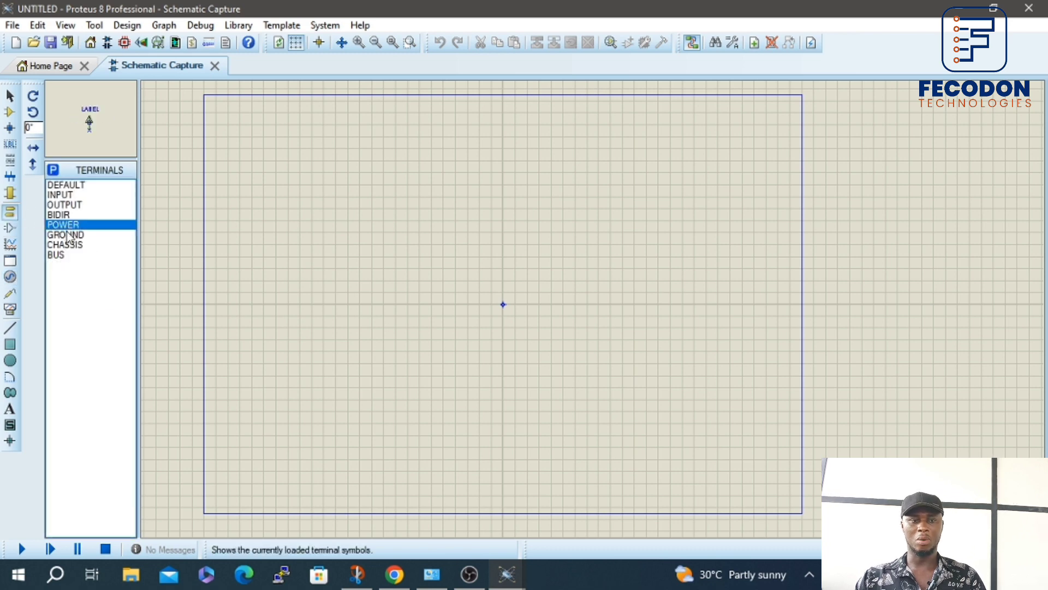
{"action": "left_click", "coordinate": [67, 234]}
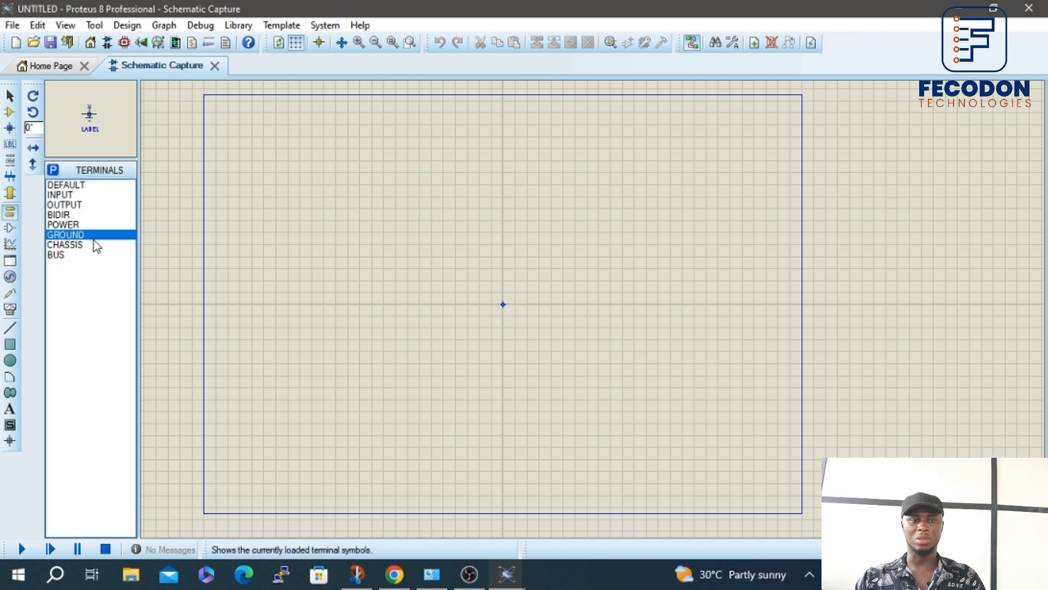
{"action": "left_click", "coordinate": [10, 96]}
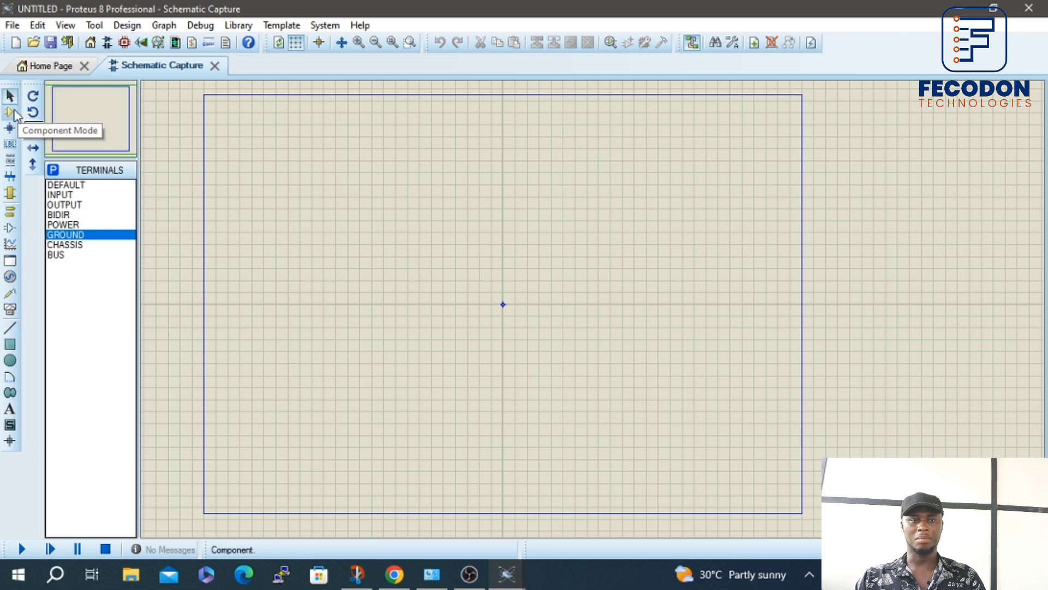
Step: Open the Pick Devices library from Component mode and move its window so that all of it fits on screen
{"action": "left_click", "coordinate": [9, 116]}
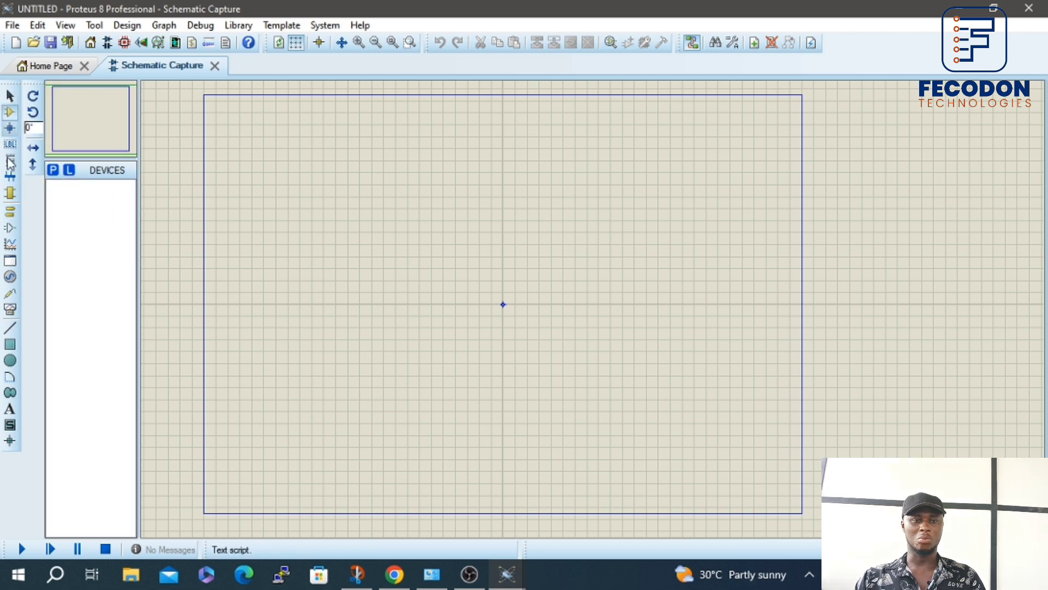
{"action": "left_click", "coordinate": [53, 171]}
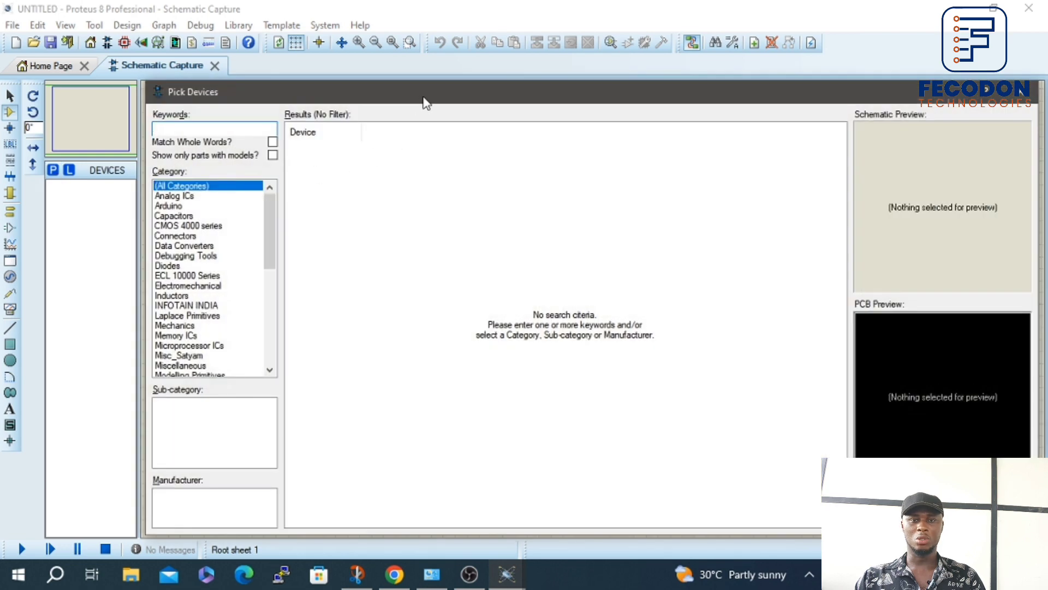
{"action": "left_click_drag", "start_coordinate": [423, 101], "coordinate": [371, 80]}
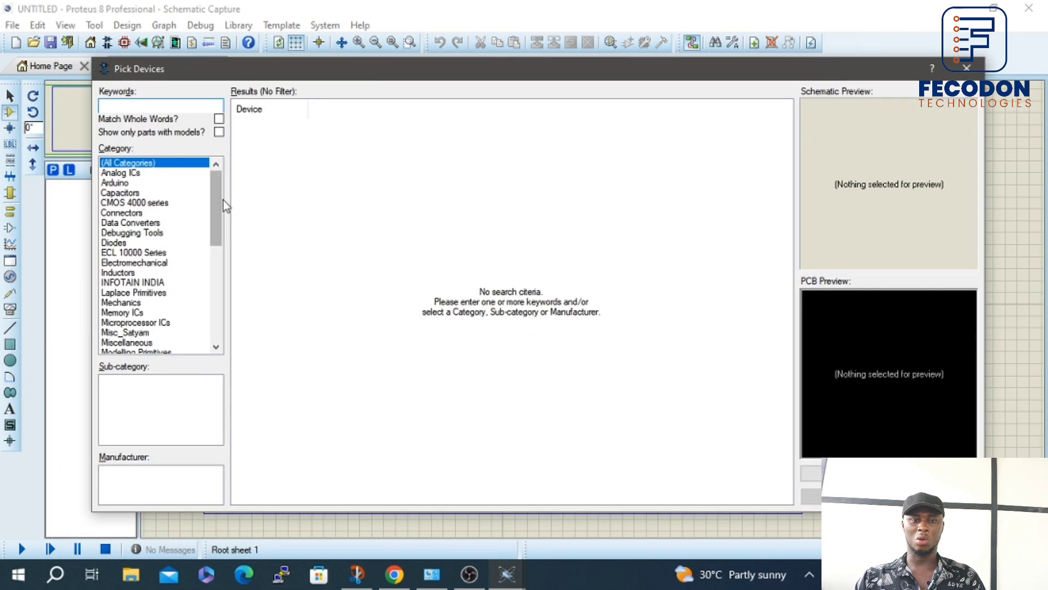
{"action": "mouse_move", "coordinate": [216, 201]}
{"action": "left_mouse_down"}
{"action": "mouse_move", "coordinate": [204, 335]}
{"action": "mouse_move", "coordinate": [221, 194]}
{"action": "left_mouse_up"}
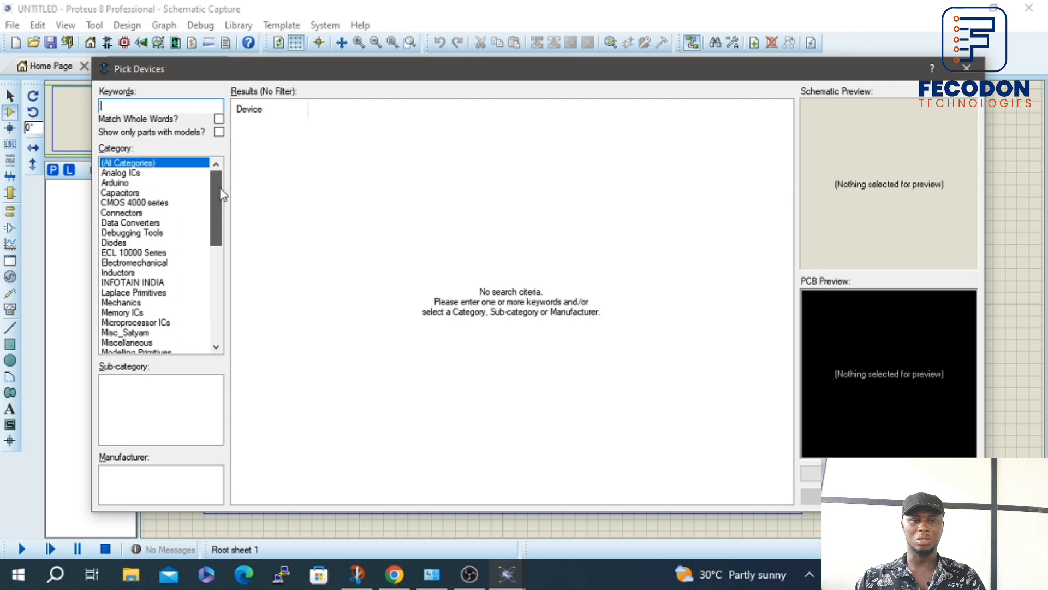
Step: Browse the device categories, including Arduino, Data Converters and Inductors, finishing on Capacitors
{"action": "left_click", "coordinate": [127, 184]}
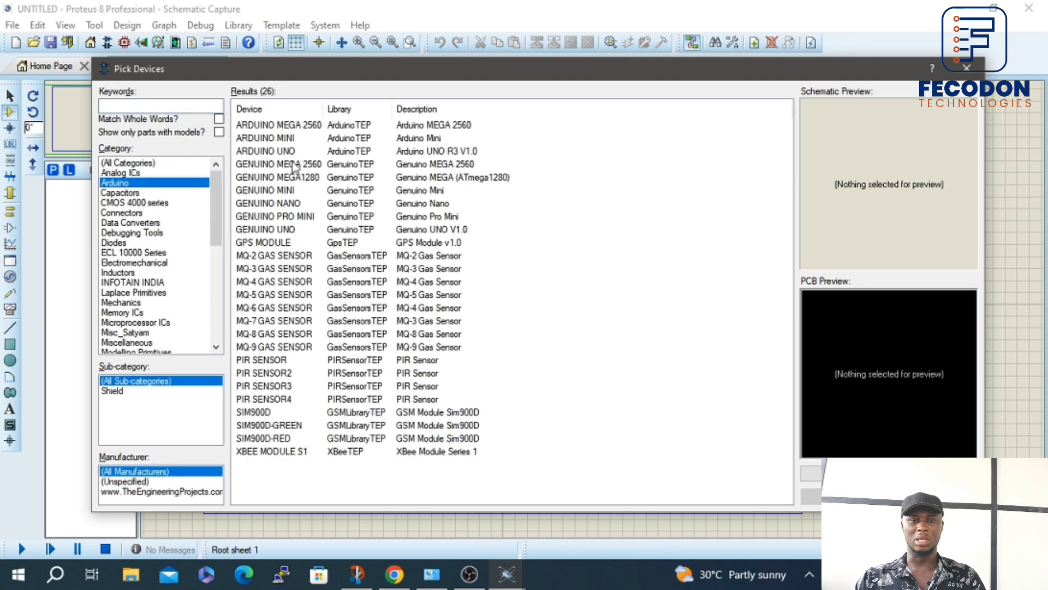
{"action": "left_click", "coordinate": [279, 151]}
{"action": "left_click", "coordinate": [109, 223]}
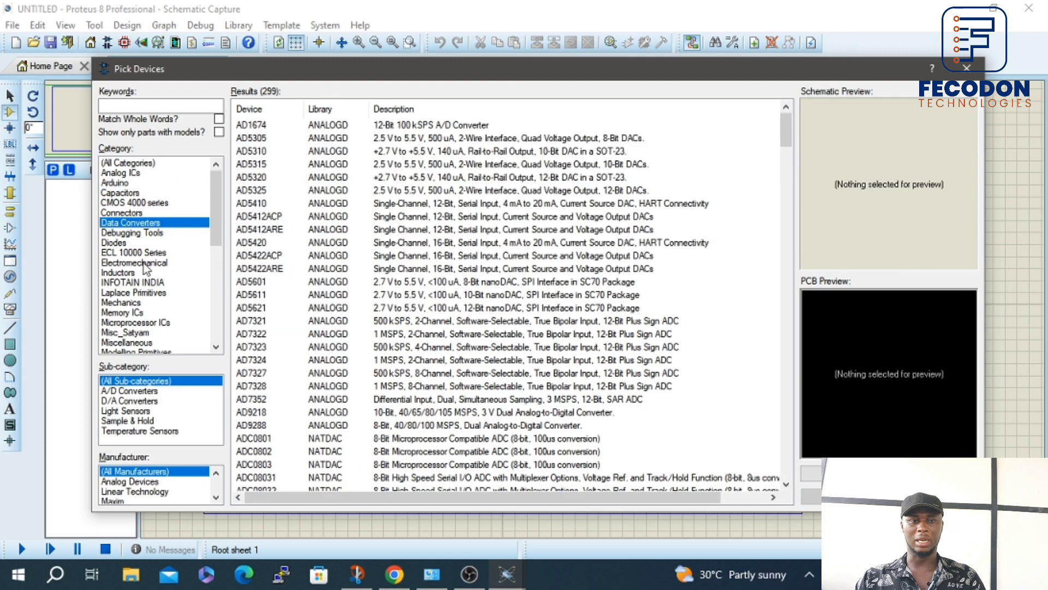
{"action": "left_click", "coordinate": [145, 263]}
{"action": "left_click", "coordinate": [145, 312]}
{"action": "left_click", "coordinate": [146, 272]}
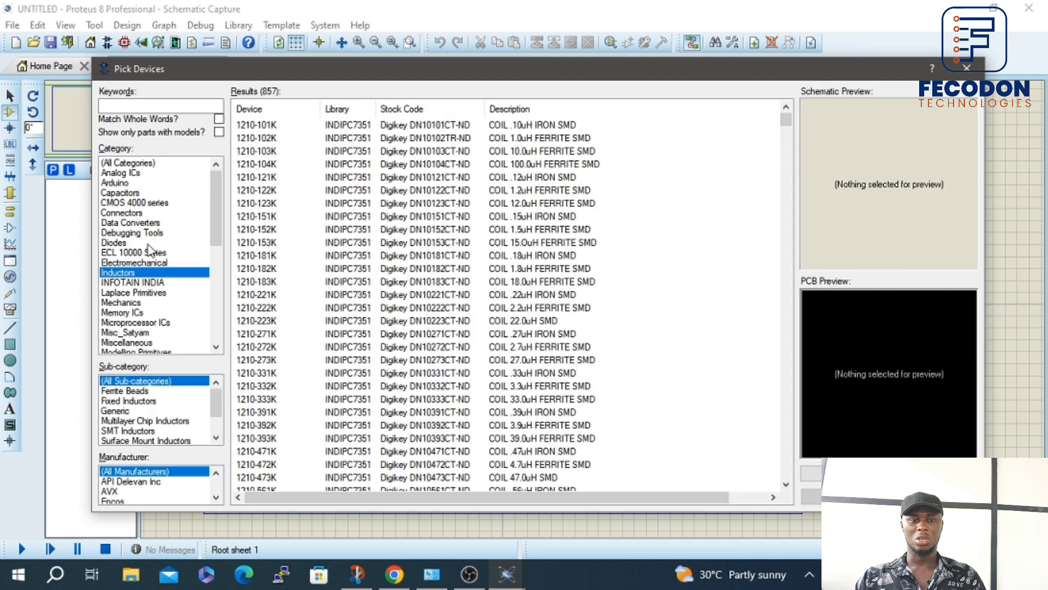
{"action": "left_click", "coordinate": [150, 243]}
{"action": "left_click", "coordinate": [156, 233]}
{"action": "left_click", "coordinate": [164, 223]}
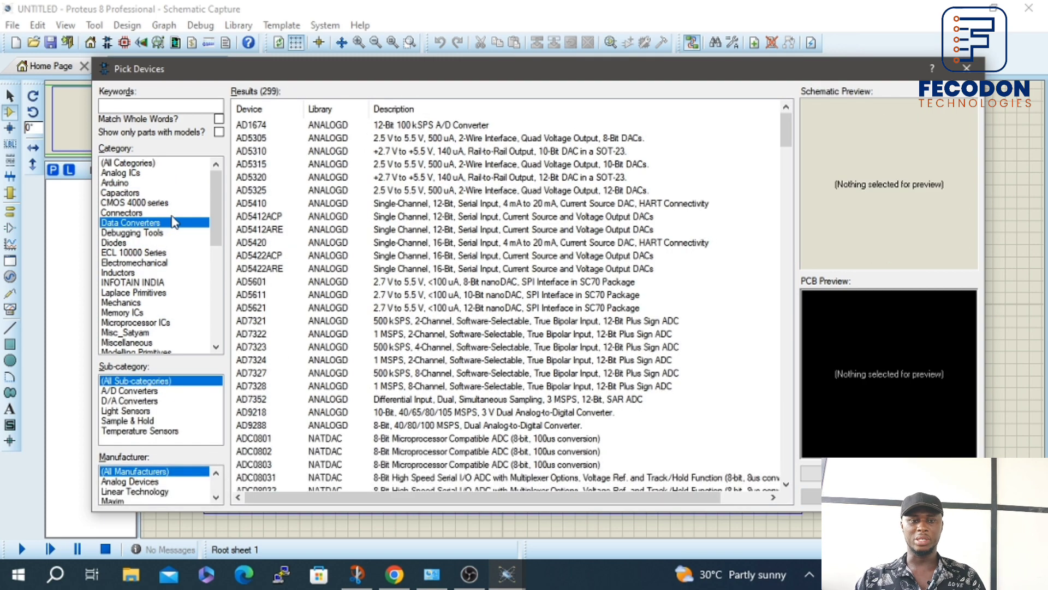
{"action": "left_click", "coordinate": [118, 194]}
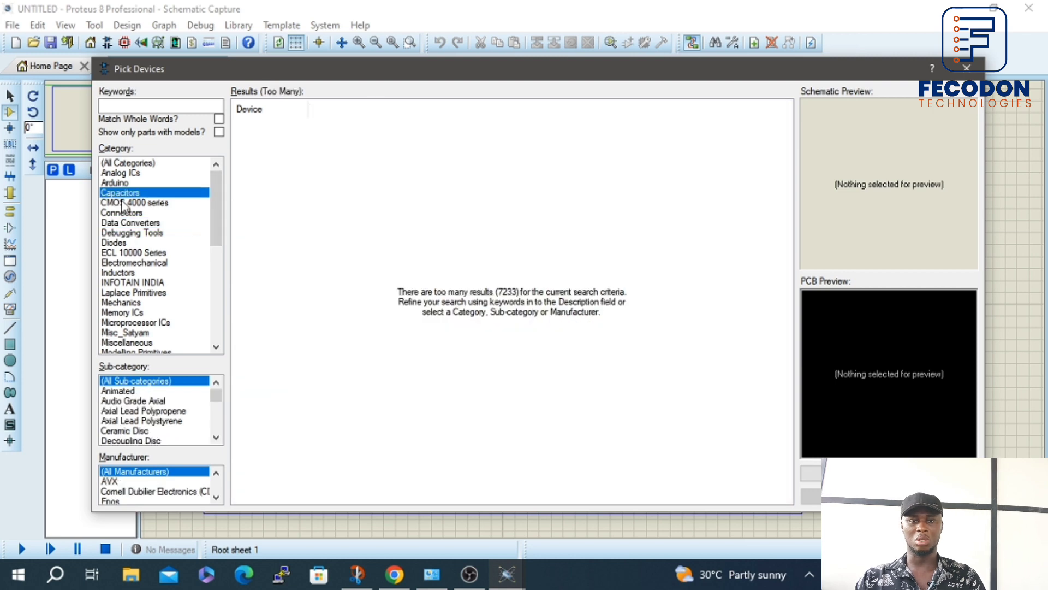
Step: Search the device library for "resistor" and preview the analog resistor primitive
{"action": "left_click", "coordinate": [155, 107]}
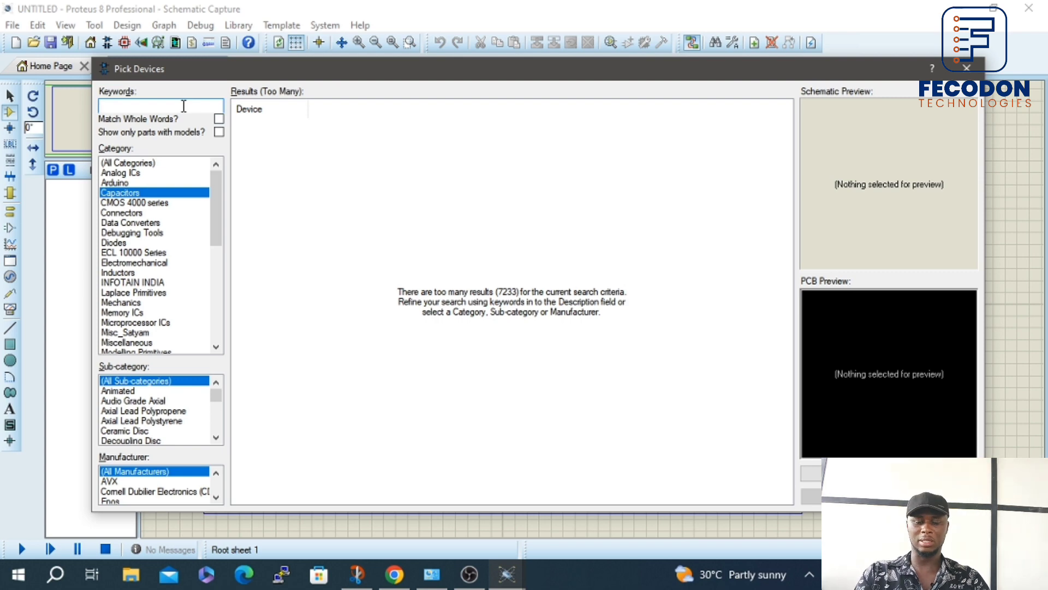
{"action": "type", "text": "resis"}
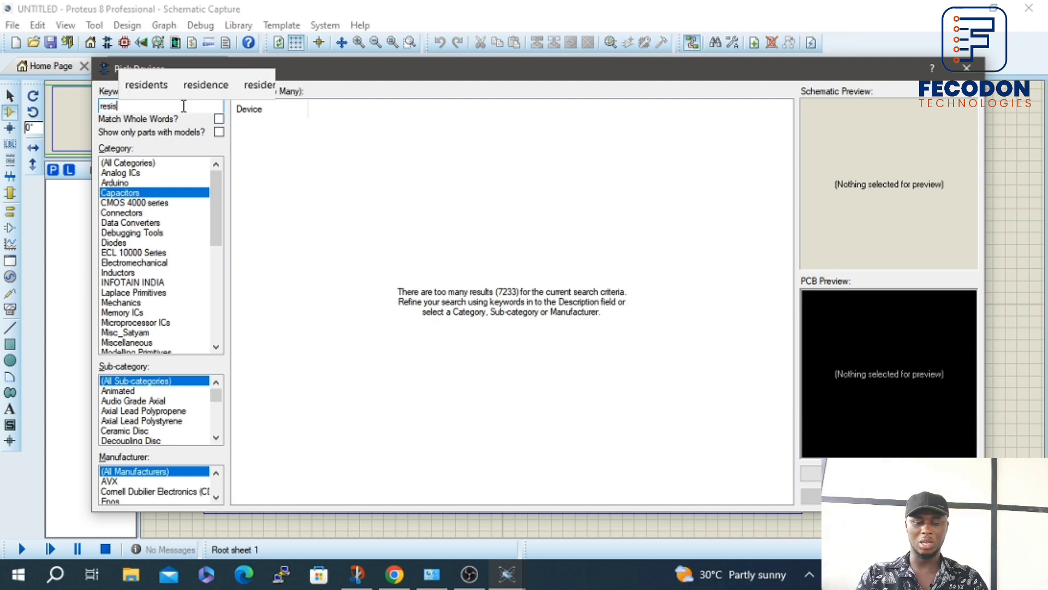
{"action": "type", "text": "tor"}
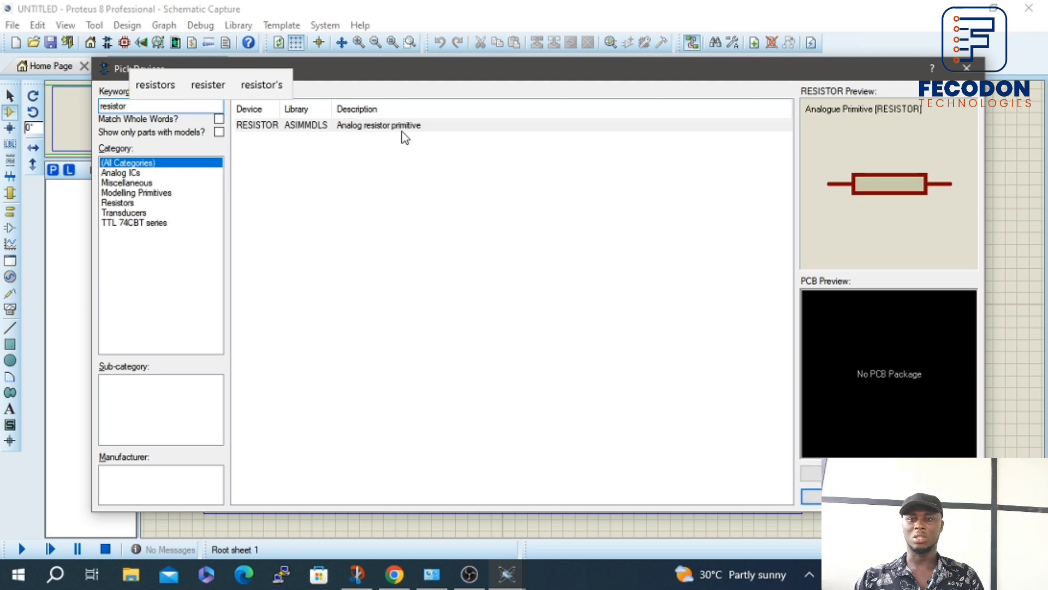
{"action": "left_click", "coordinate": [402, 132]}
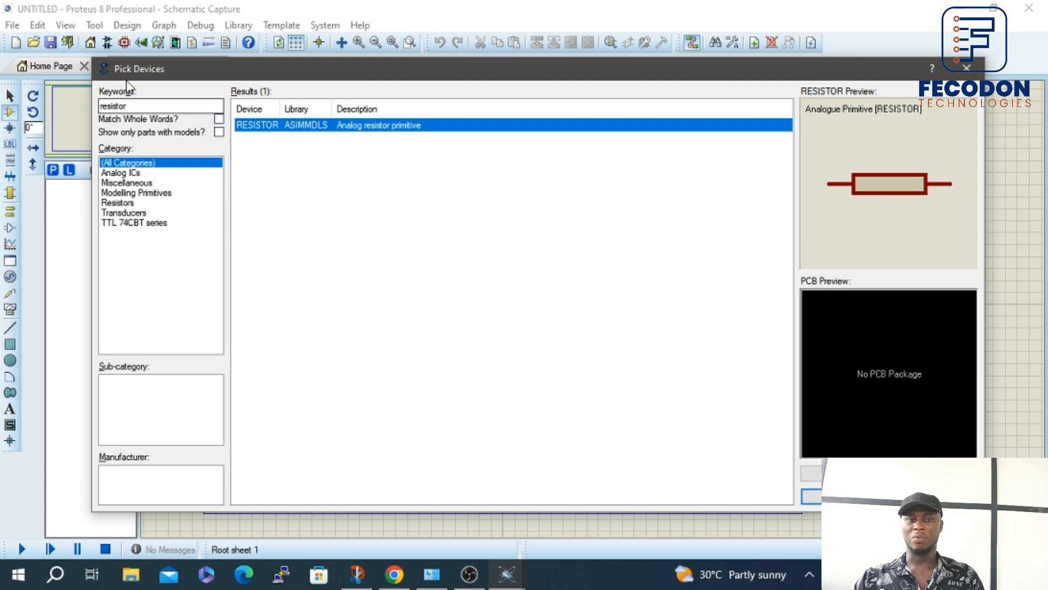
Step: Clear the search keyword and list the devices in the Resistors category instead
{"action": "double_click", "coordinate": [121, 105]}
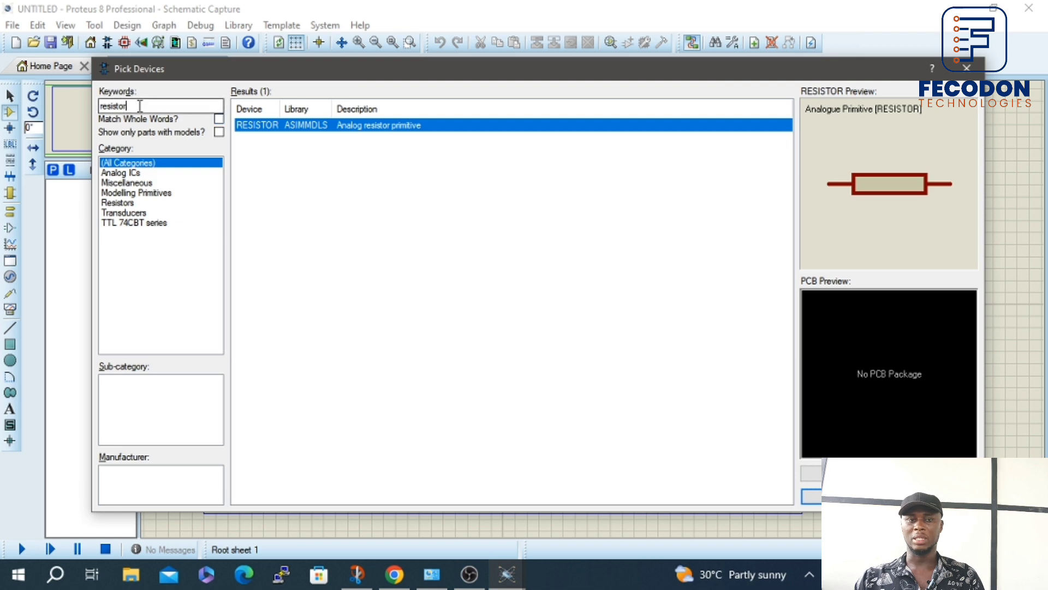
{"action": "left_click", "coordinate": [66, 129]}
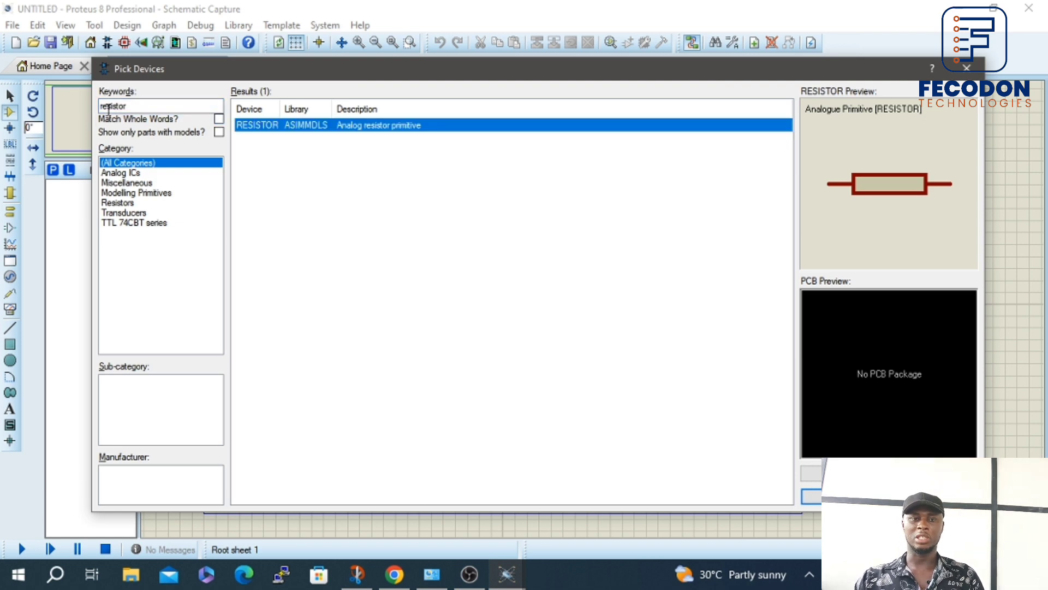
{"action": "left_click_drag", "start_coordinate": [140, 106], "coordinate": [95, 117]}
{"action": "key", "text": "BackSpace"}
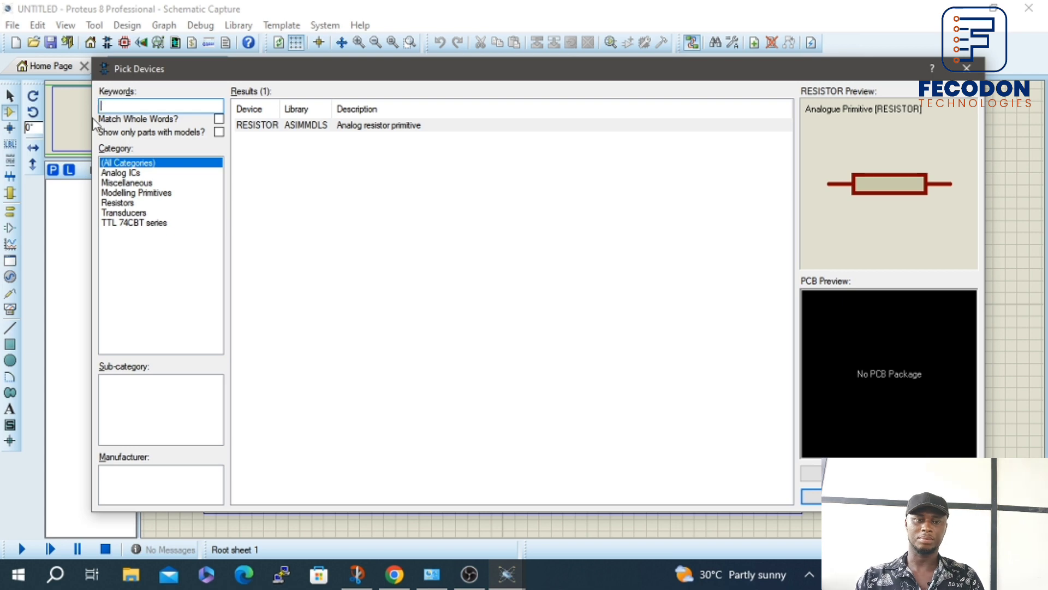
{"action": "scroll", "coordinate": [158, 202], "scroll_direction": "down", "scroll_amount": 6}
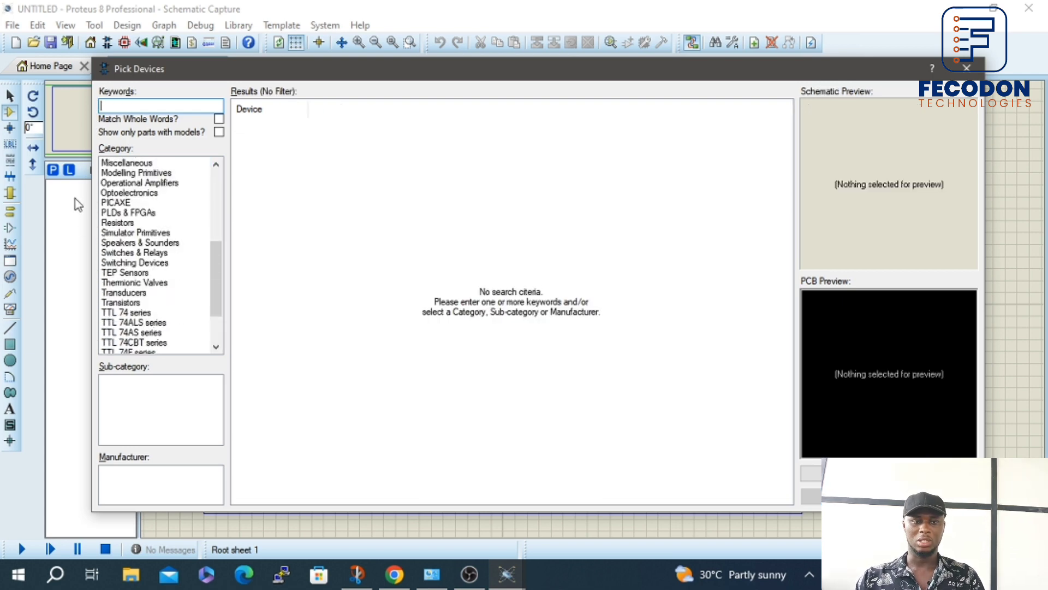
{"action": "left_click", "coordinate": [123, 223]}
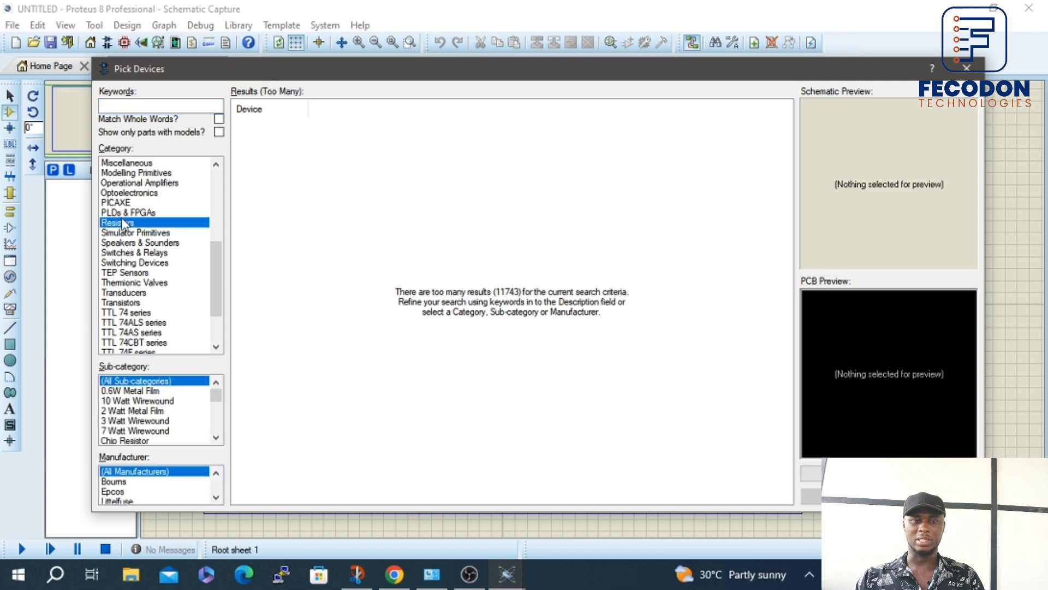
Step: Compare the metal film and wirewound resistor sub-categories and preview the 10K 0.6W metal film resistor MINRES10K
{"action": "left_click", "coordinate": [141, 391]}
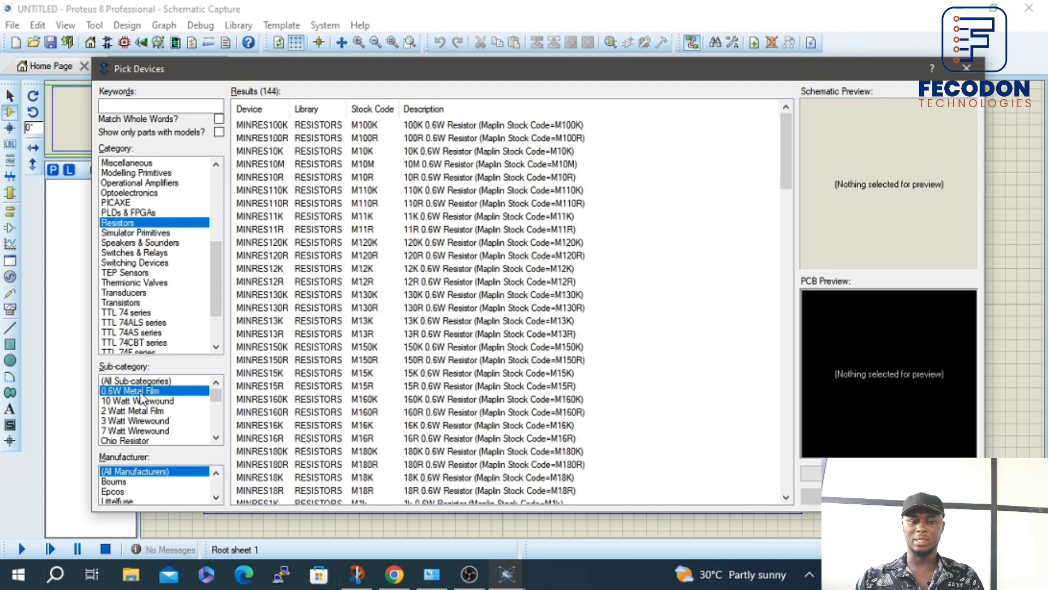
{"action": "left_click", "coordinate": [141, 401]}
{"action": "left_click", "coordinate": [141, 421]}
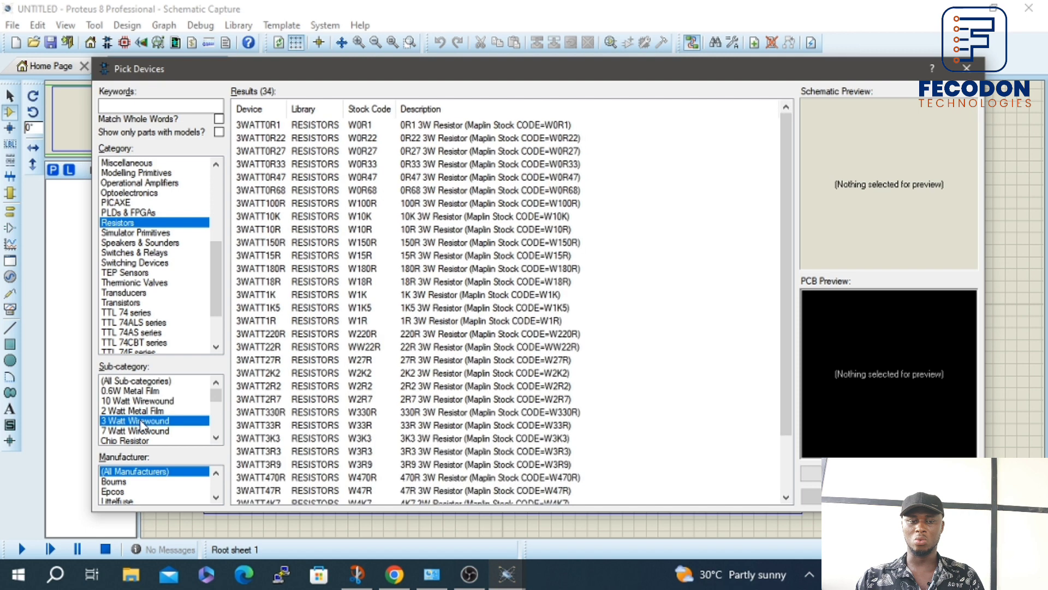
{"action": "left_click", "coordinate": [141, 410]}
{"action": "left_click", "coordinate": [141, 391]}
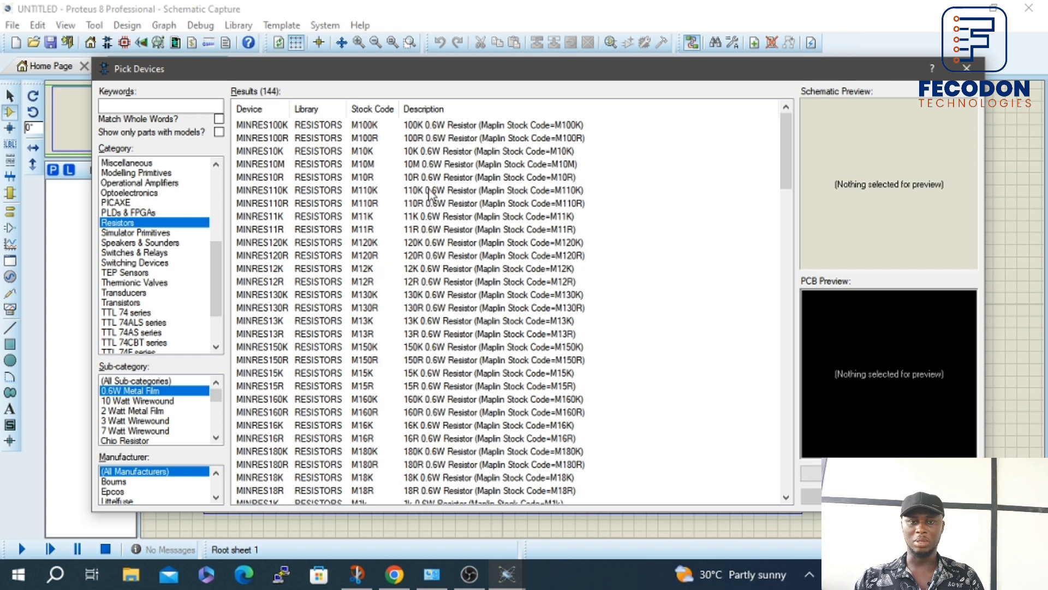
{"action": "left_click", "coordinate": [418, 155]}
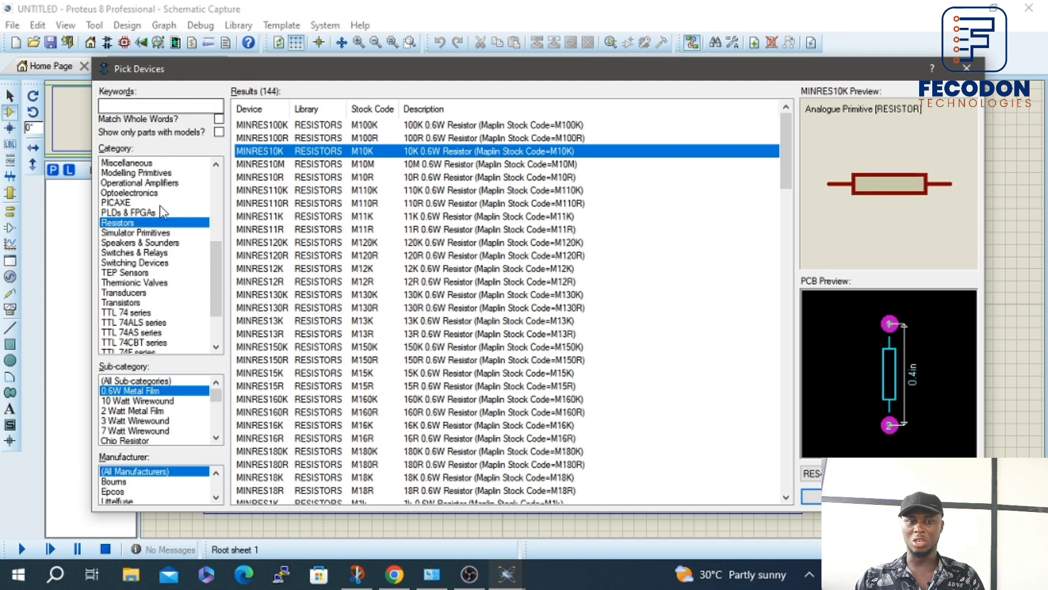
Step: Examine the Bipolar sub-category of the Transistors category and look through its device list
{"action": "left_click", "coordinate": [136, 304]}
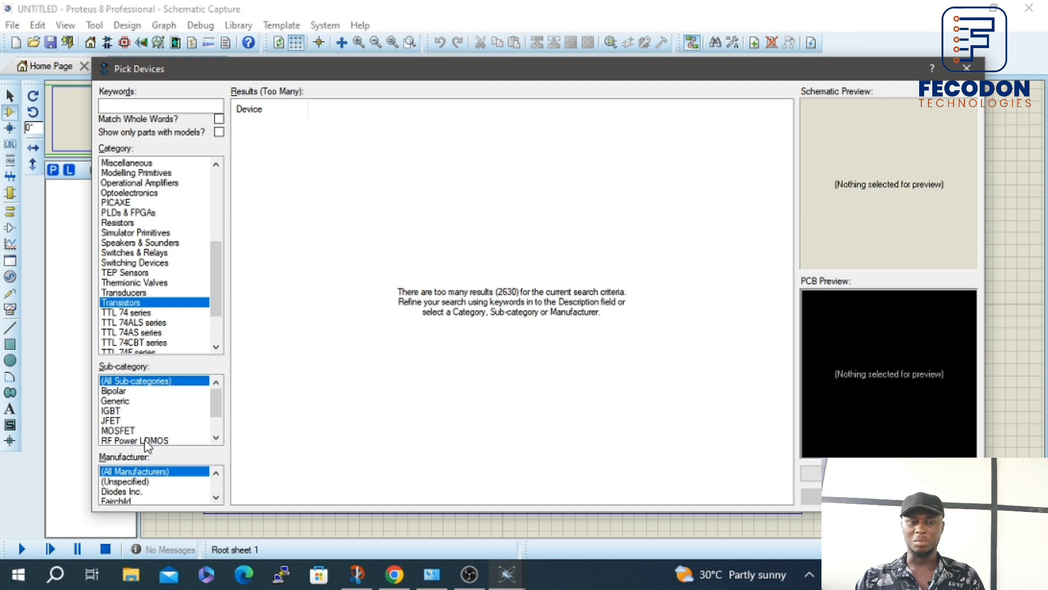
{"action": "scroll", "coordinate": [147, 418], "scroll_direction": "down", "scroll_amount": 1}
{"action": "scroll", "coordinate": [152, 412], "scroll_direction": "up", "scroll_amount": 1}
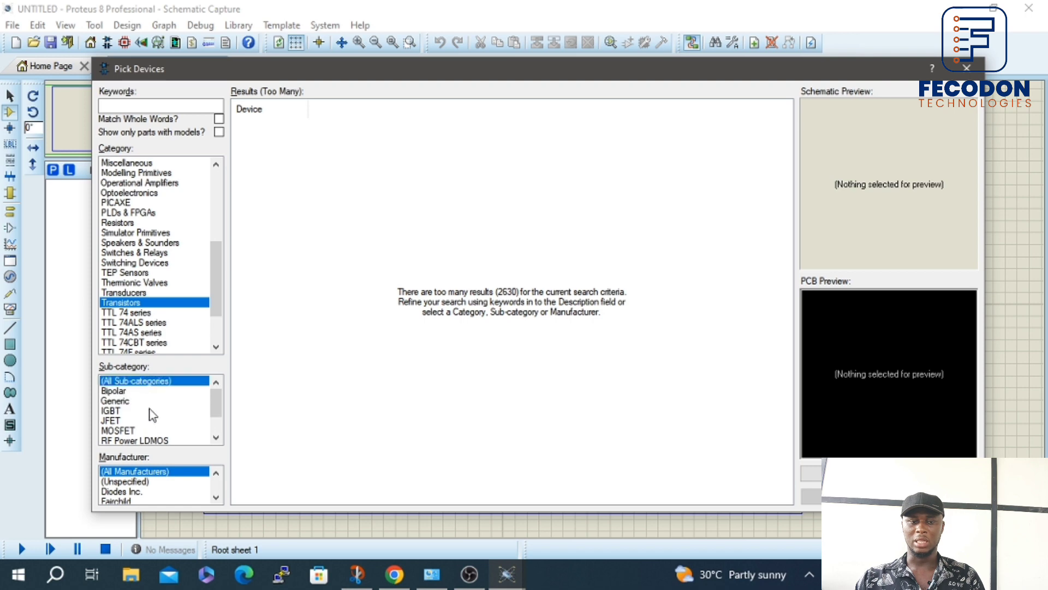
{"action": "left_click", "coordinate": [111, 391]}
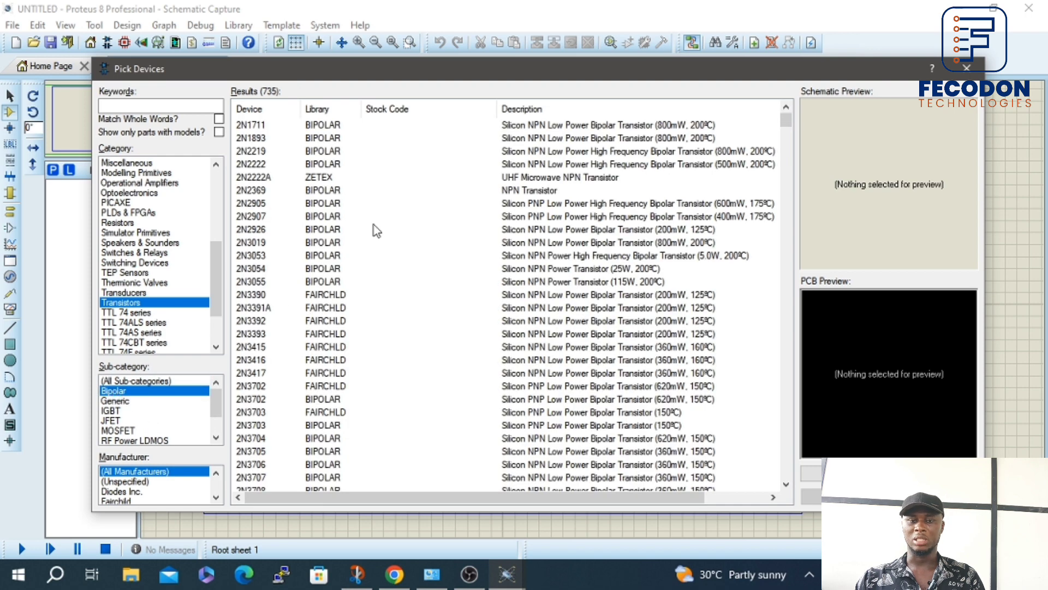
{"action": "scroll", "coordinate": [424, 297], "scroll_direction": "down", "scroll_amount": 20}
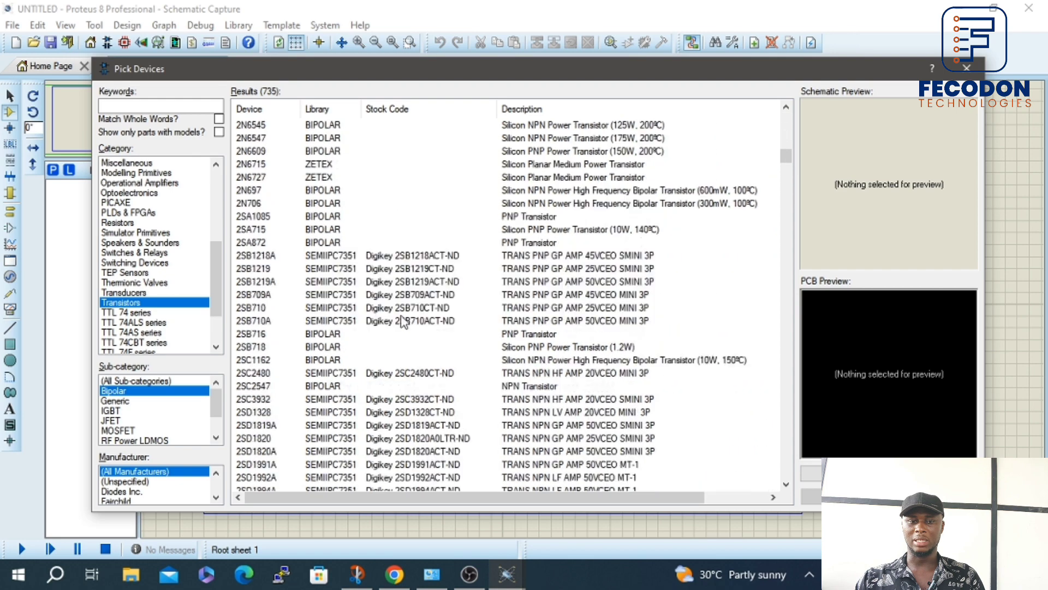
{"action": "scroll", "coordinate": [396, 319], "scroll_direction": "down", "scroll_amount": 12}
{"action": "scroll", "coordinate": [404, 311], "scroll_direction": "up", "scroll_amount": 15}
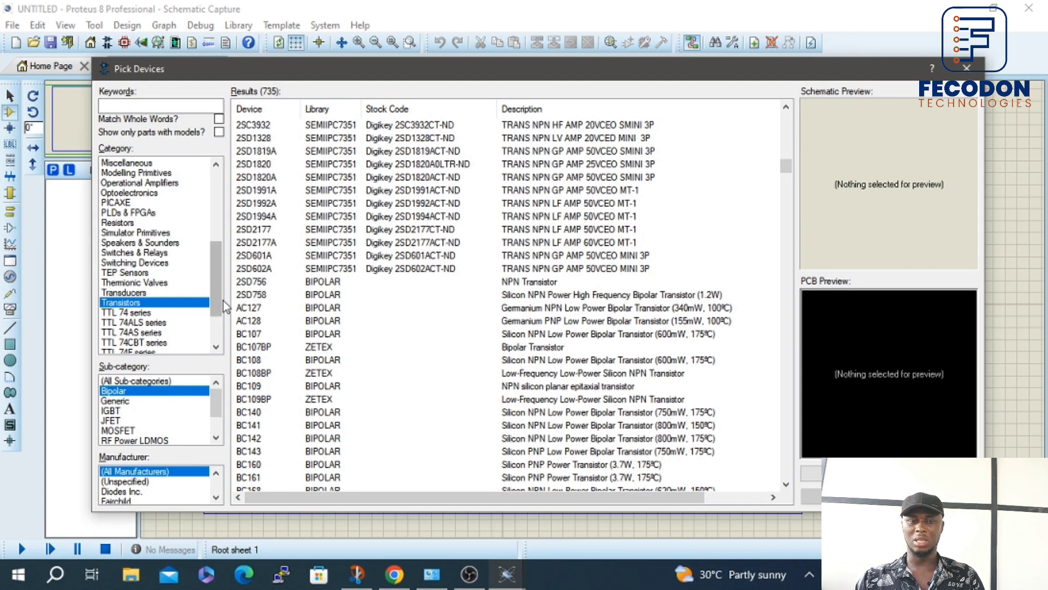
Step: Reset the filter to all categories, search for "resistor" and add the RESISTOR primitive to the project's devices
{"action": "left_click_drag", "start_coordinate": [215, 305], "coordinate": [227, 170]}
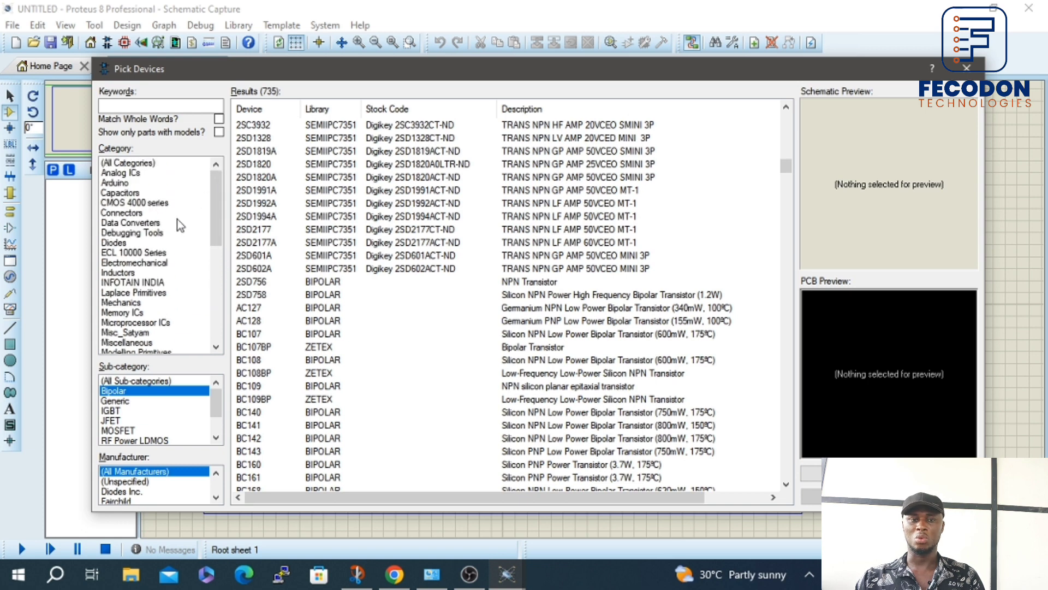
{"action": "left_click", "coordinate": [166, 382]}
{"action": "left_click", "coordinate": [127, 163]}
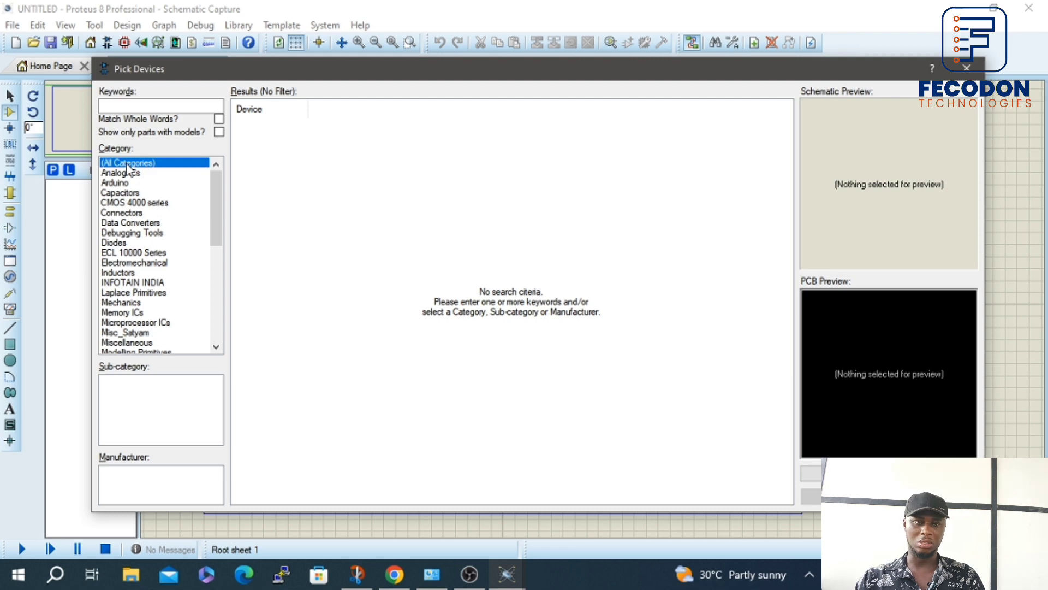
{"action": "left_click", "coordinate": [162, 108]}
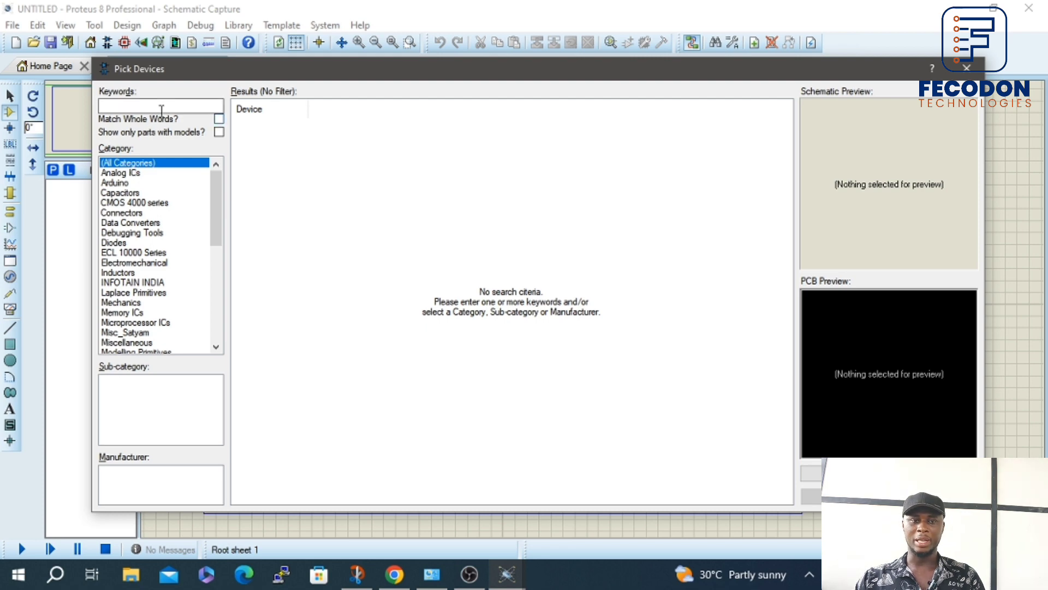
{"action": "type", "text": "resistor"}
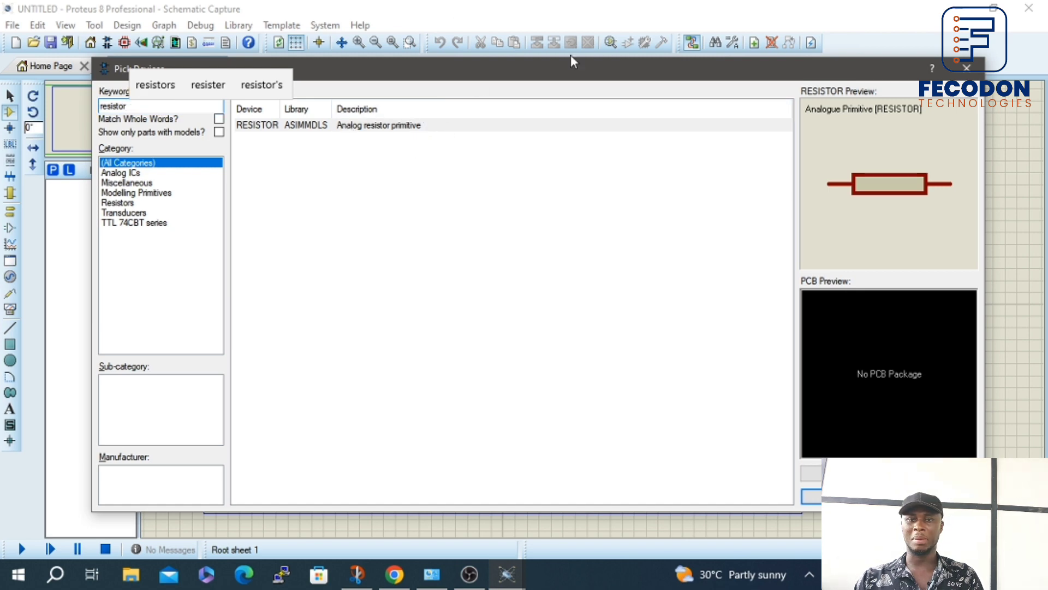
{"action": "double_click", "coordinate": [423, 131]}
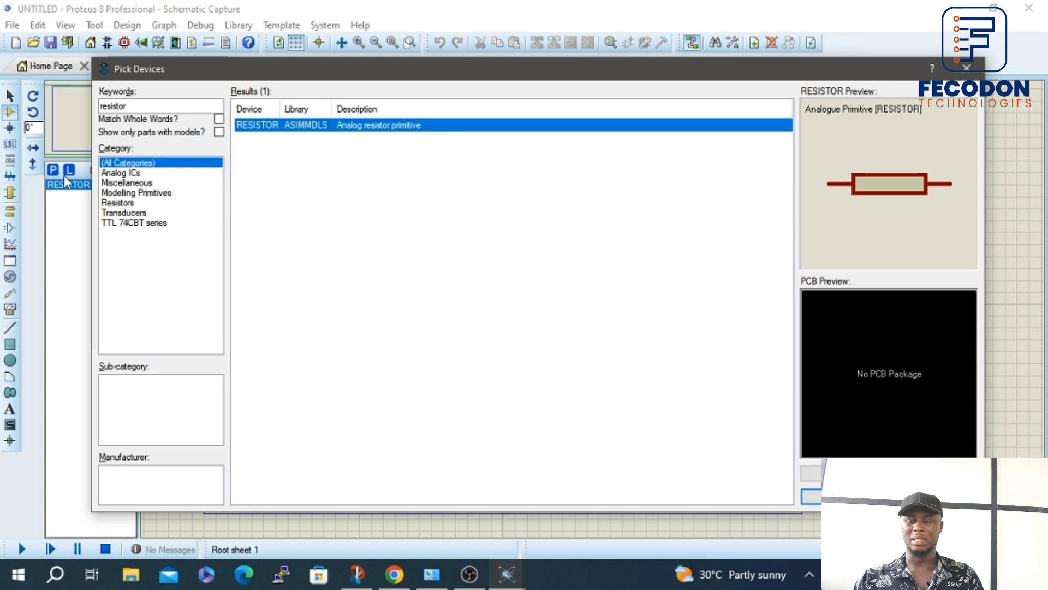
Step: Close the device picker and remove RESISTOR from the project's device list, accepting the removal
{"action": "left_click", "coordinate": [966, 67]}
{"action": "left_click", "coordinate": [102, 185]}
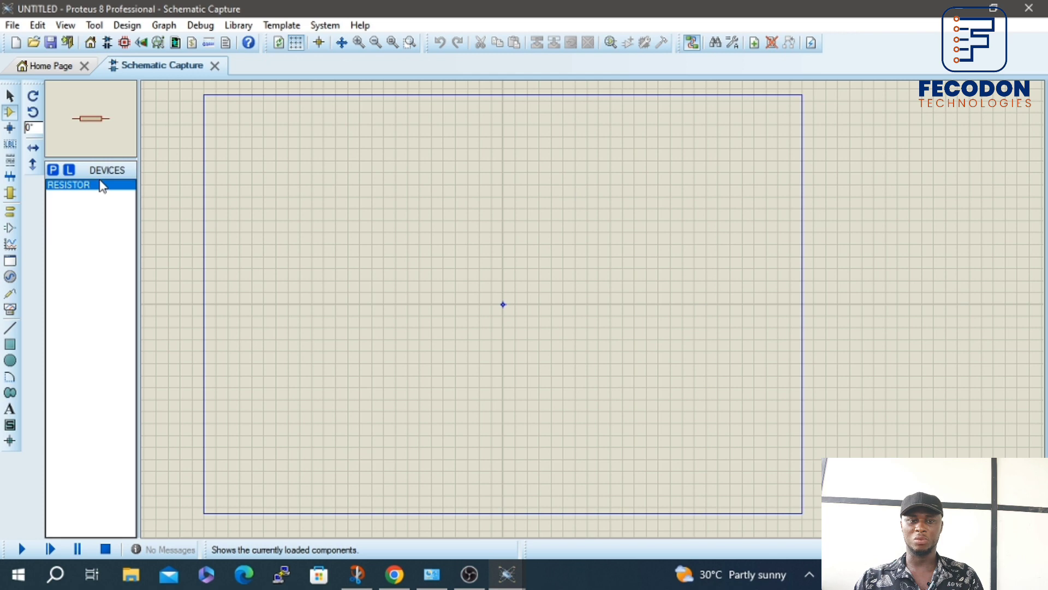
{"action": "right_click", "coordinate": [65, 187]}
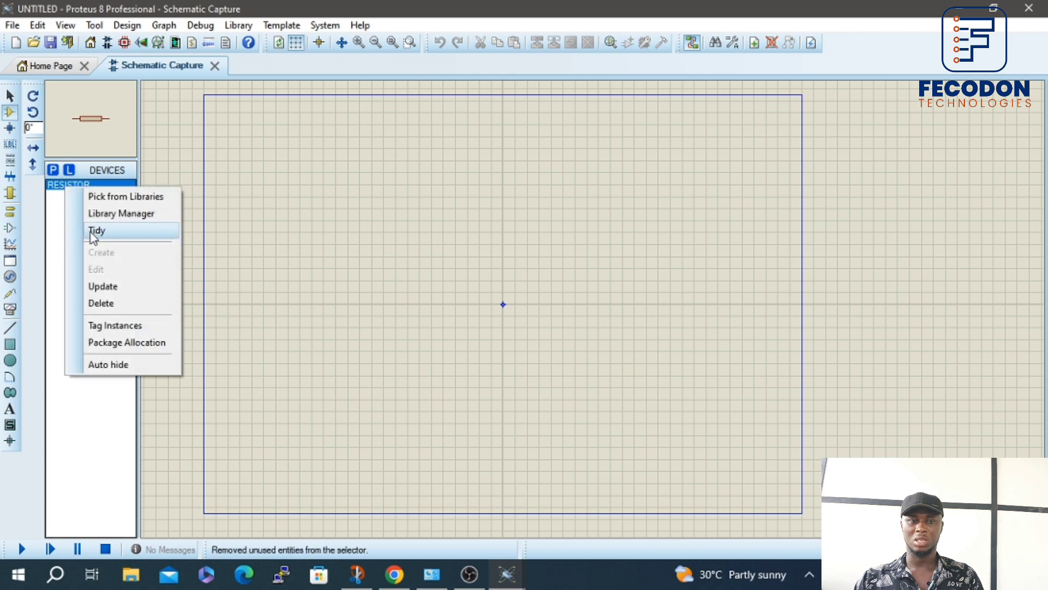
{"action": "left_click", "coordinate": [106, 306]}
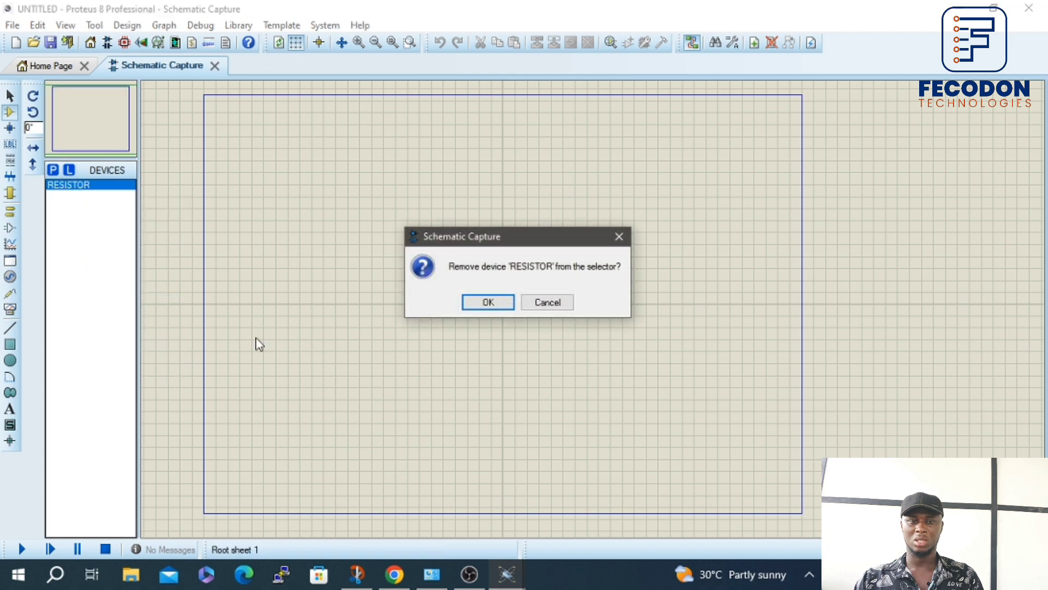
{"action": "left_click", "coordinate": [479, 301]}
Step: Search the device library for "resistor" and add the analog RESISTOR primitive to the project's devices
{"action": "left_click", "coordinate": [52, 169]}
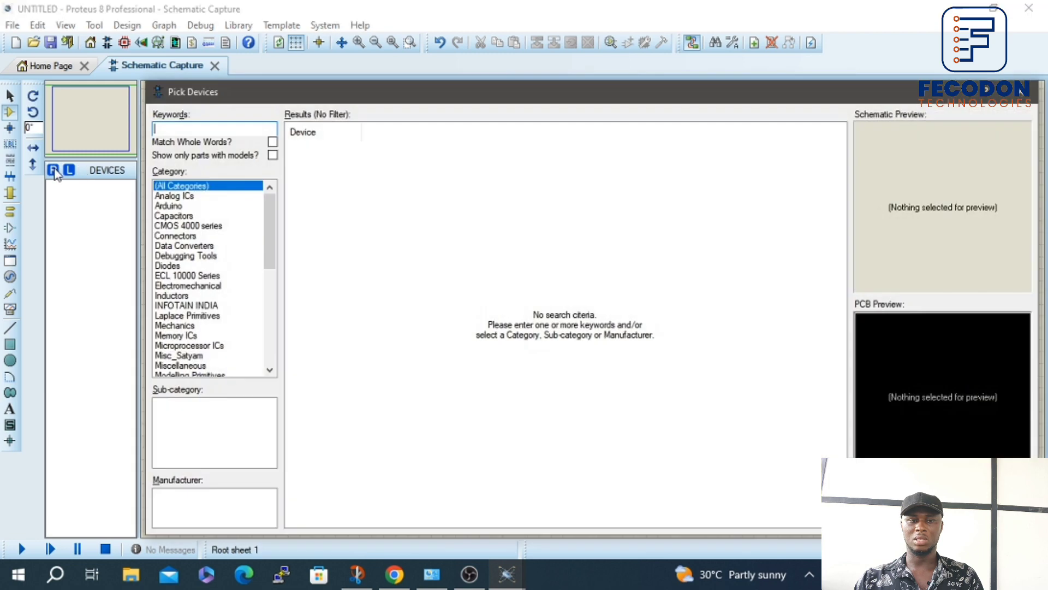
{"action": "type", "text": "r"}
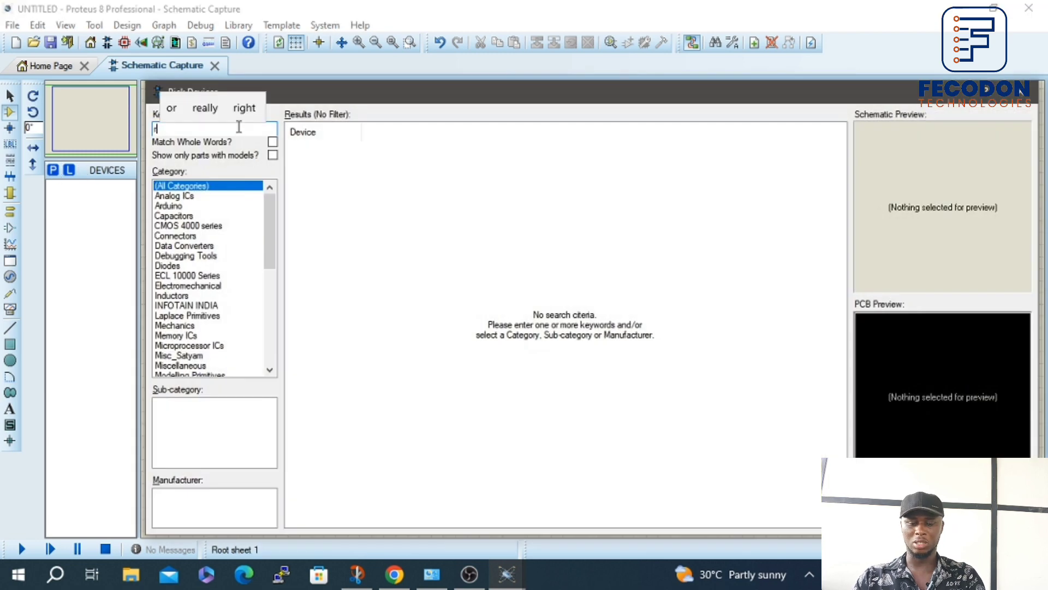
{"action": "type", "text": "esistor"}
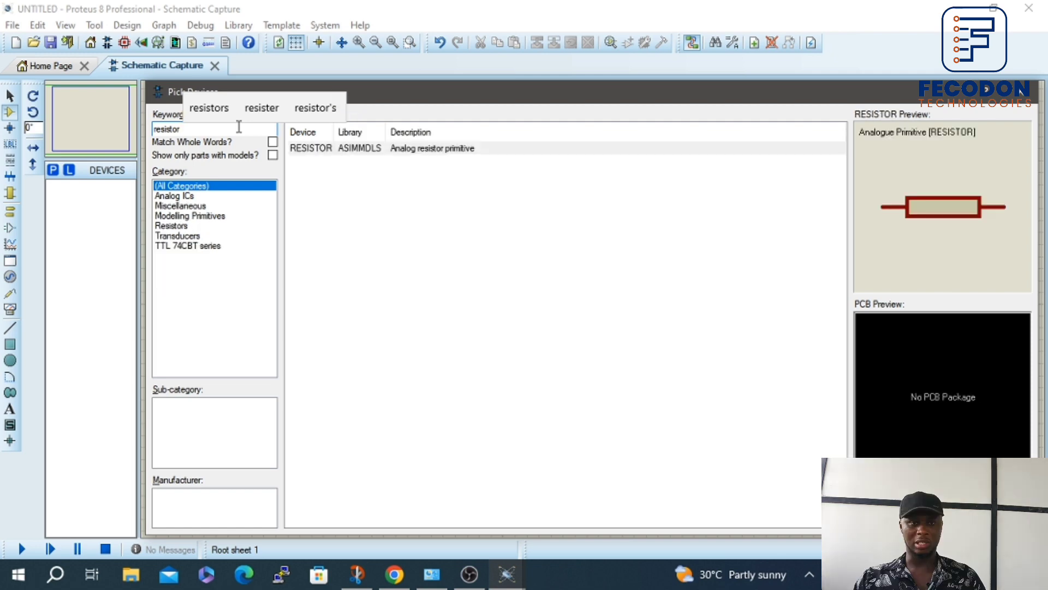
{"action": "left_click", "coordinate": [410, 147]}
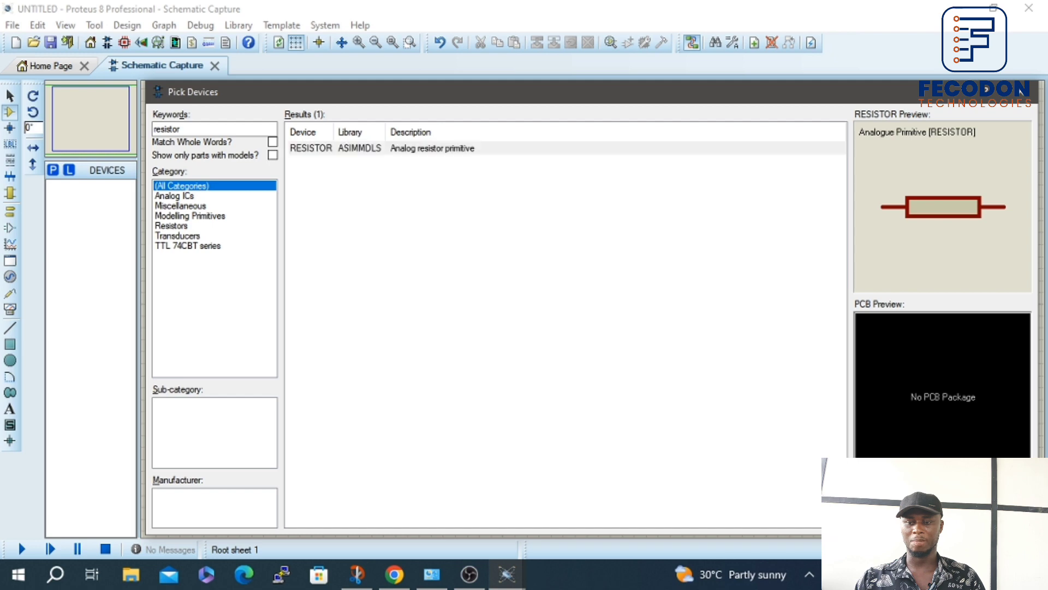
{"action": "key", "text": "Return"}
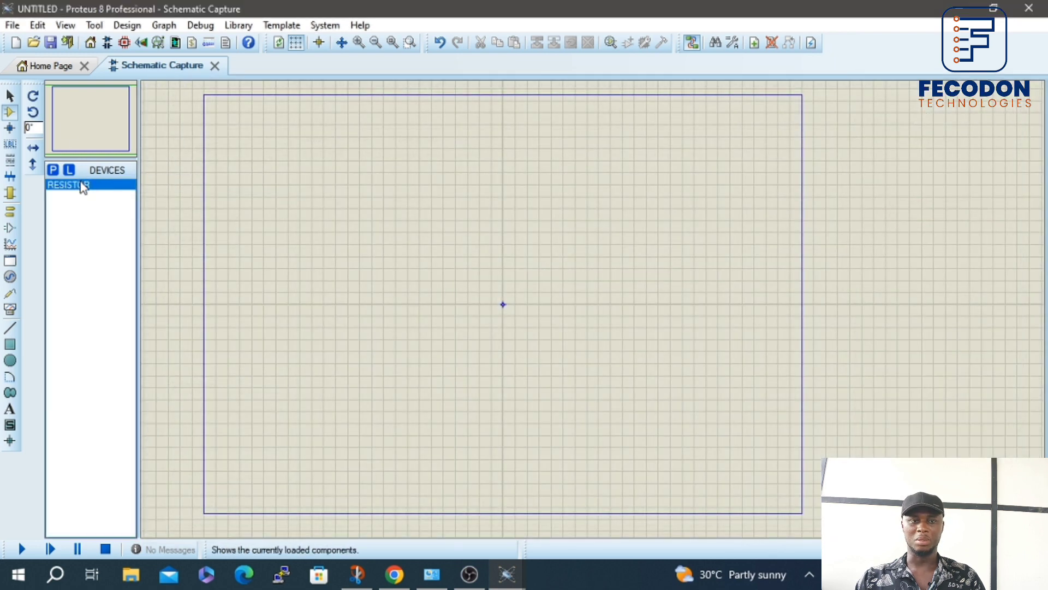
Step: Search the device library for "battery" and add the BATTERY DC voltage source from the ACTIVE library
{"action": "left_click", "coordinate": [54, 170]}
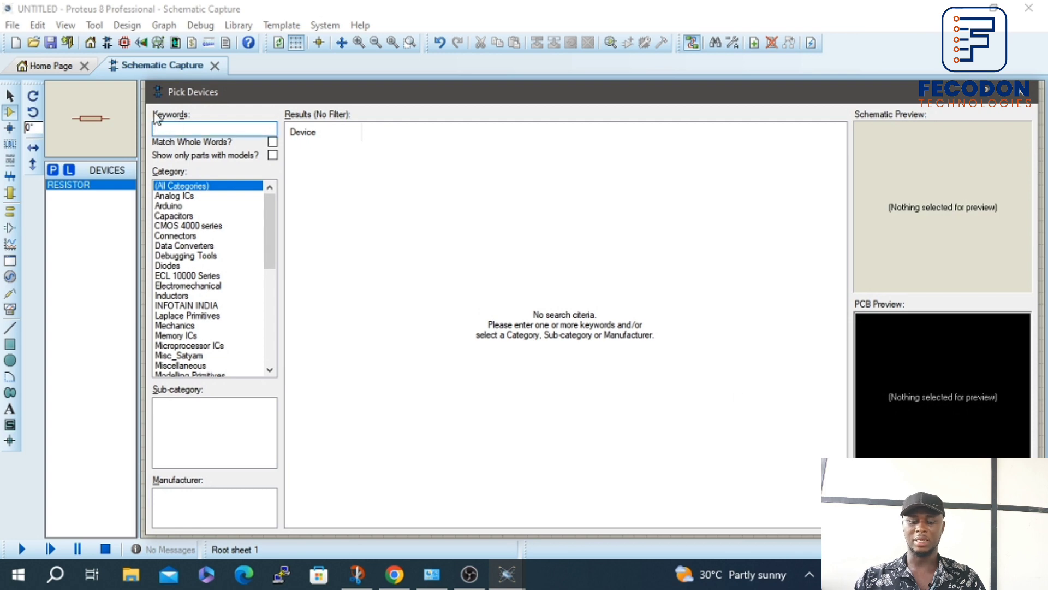
{"action": "type", "text": "battery"}
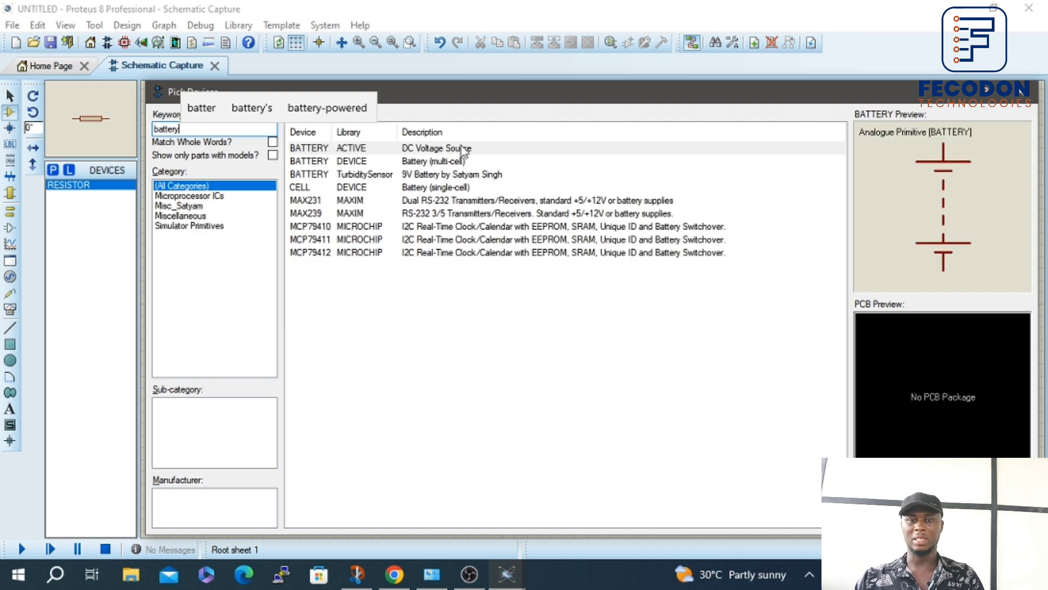
{"action": "double_click", "coordinate": [470, 147]}
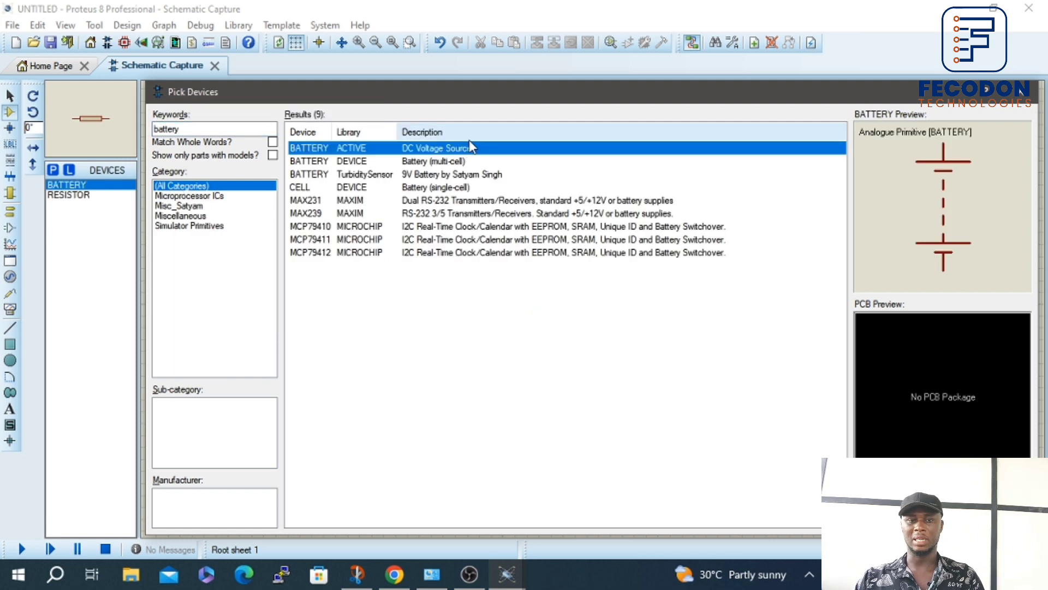
Step: Search the device library for "led" and narrow the results to the Optoelectronics category
{"action": "double_click", "coordinate": [210, 130]}
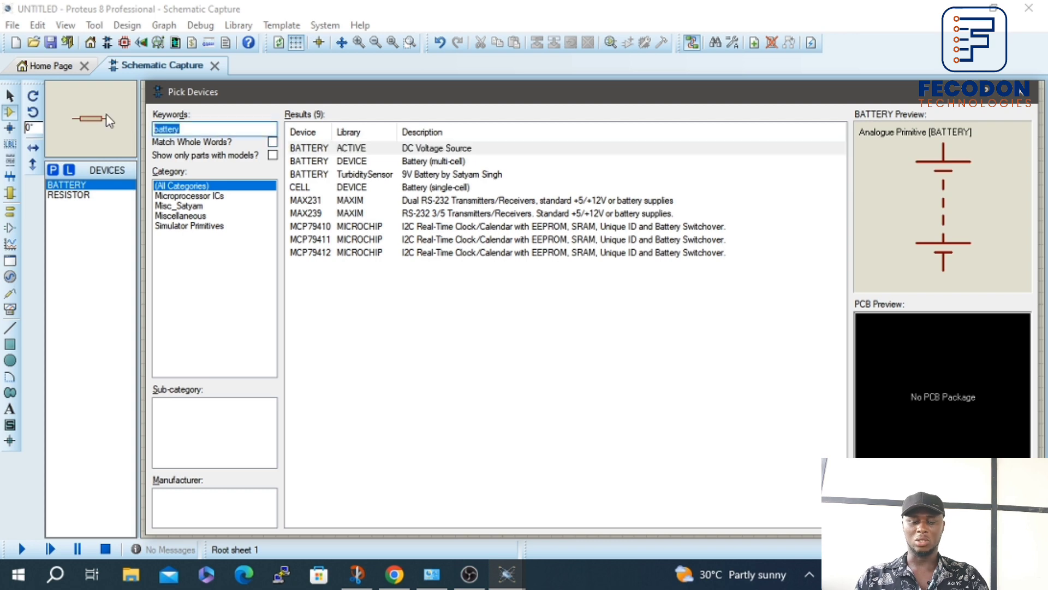
{"action": "type", "text": "led"}
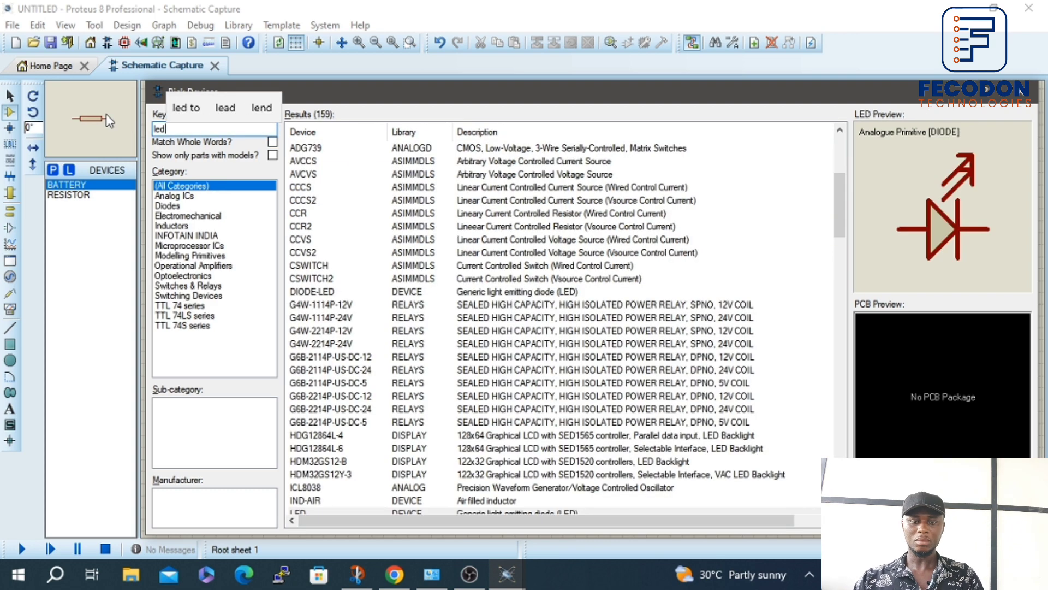
{"action": "scroll", "coordinate": [523, 362], "scroll_direction": "down", "scroll_amount": 3}
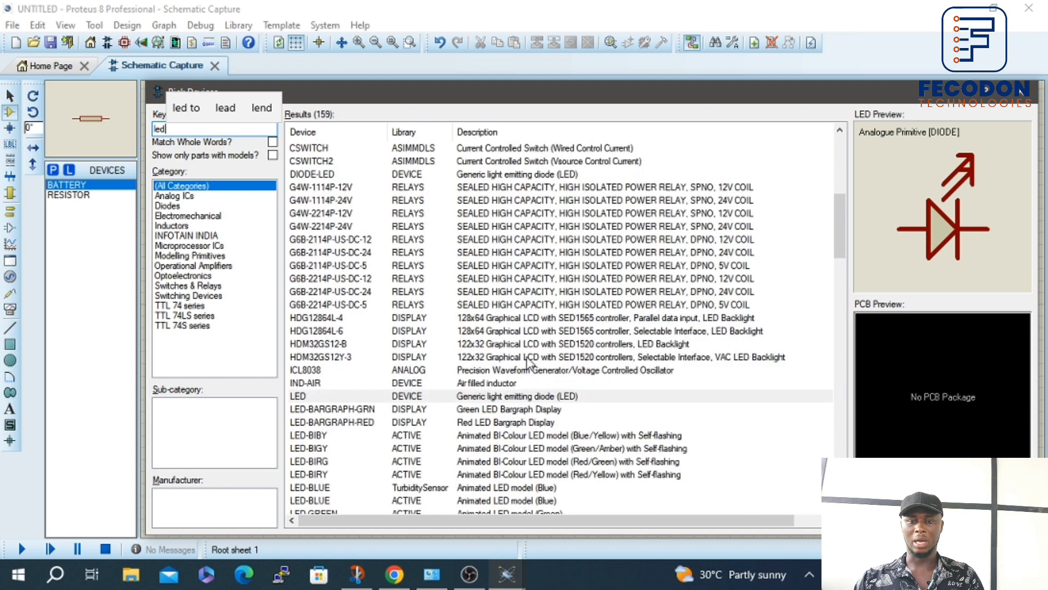
{"action": "scroll", "coordinate": [526, 361], "scroll_direction": "down", "scroll_amount": 2}
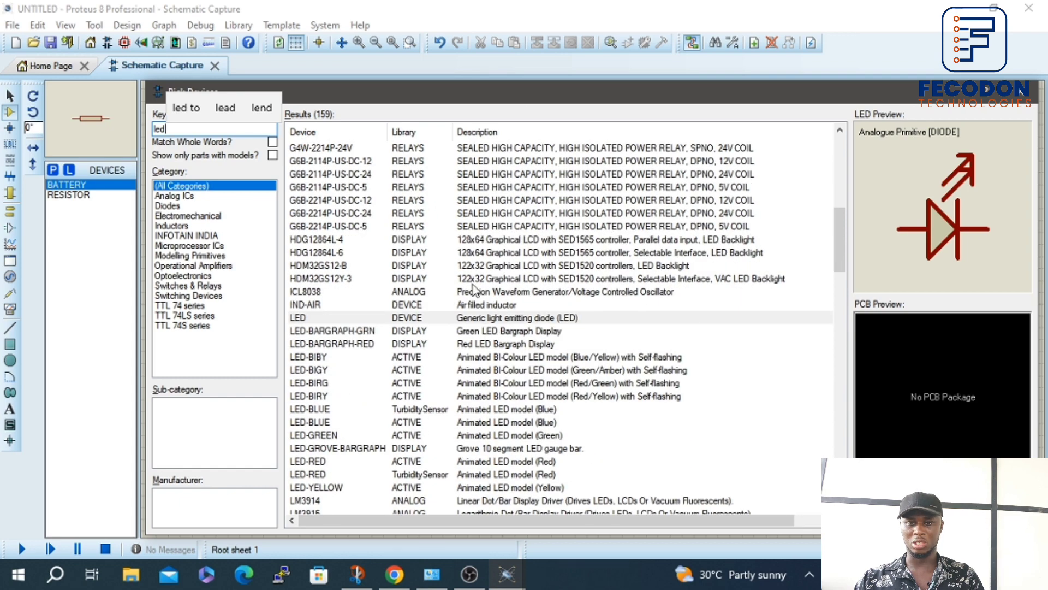
{"action": "left_click", "coordinate": [189, 276]}
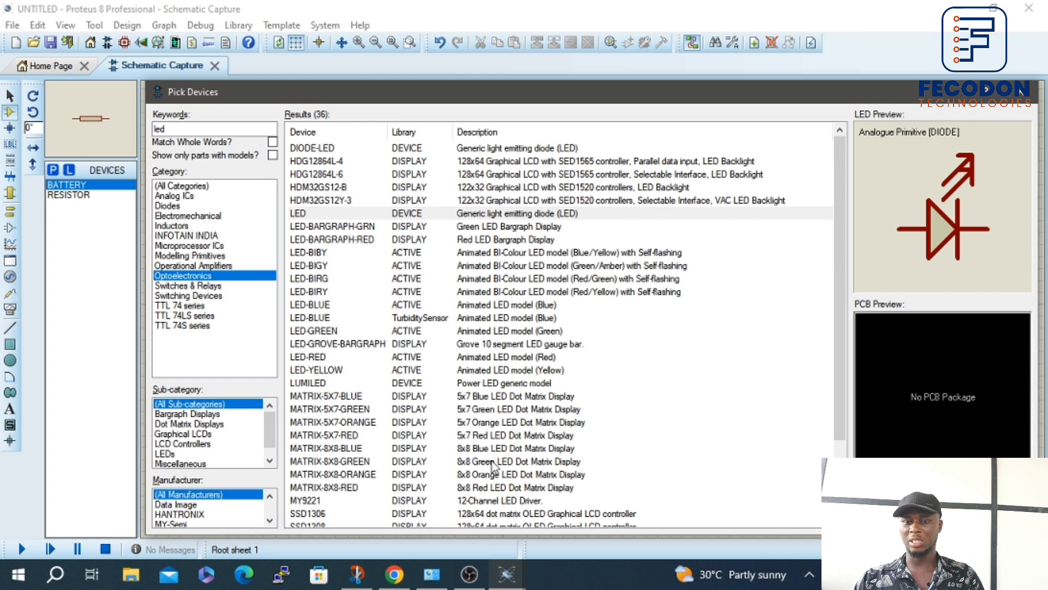
Step: Compare the generic LED with LED-BIBY, add the blue/yellow LED-BIBY from the ACTIVE library and close the picker
{"action": "left_click", "coordinate": [514, 214]}
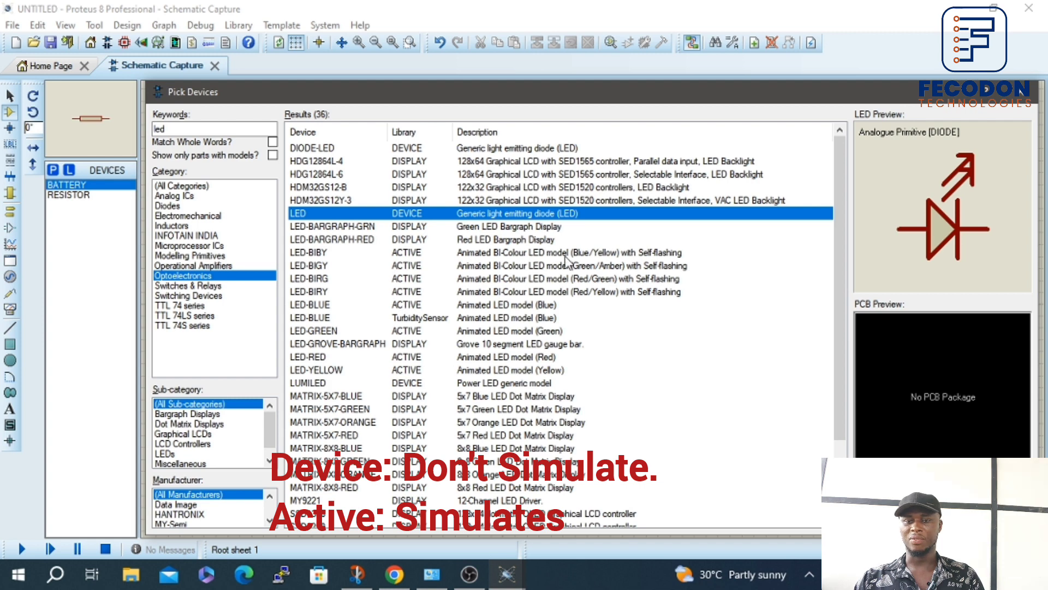
{"action": "left_click", "coordinate": [586, 254]}
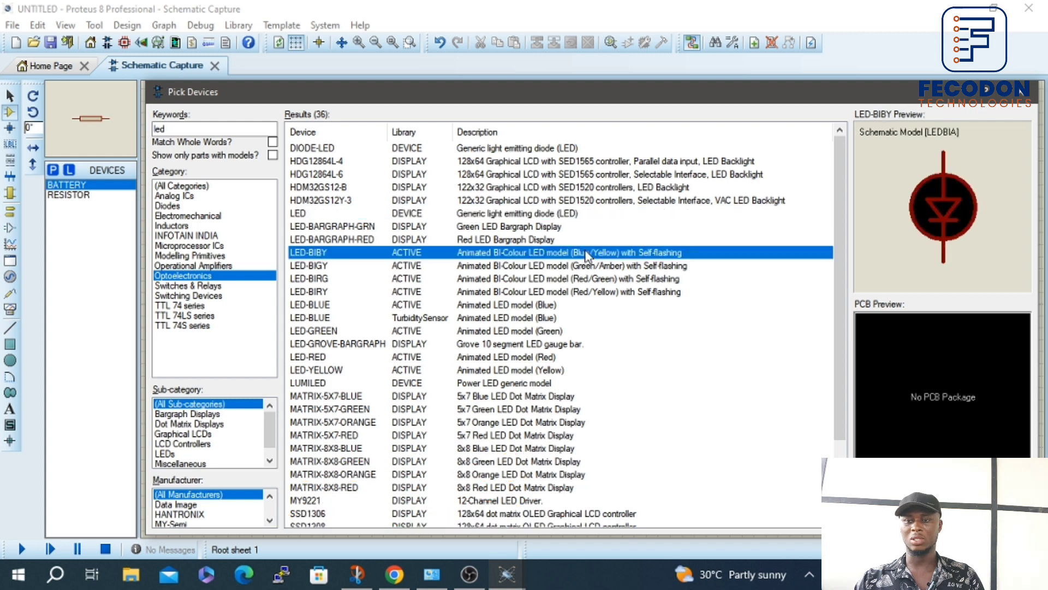
{"action": "double_click", "coordinate": [417, 255]}
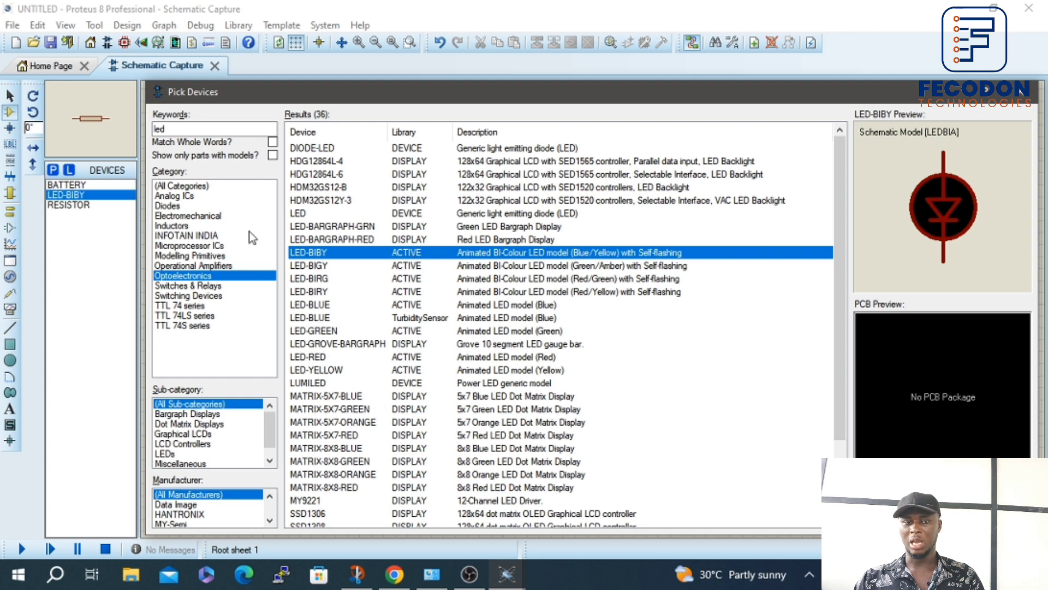
{"action": "left_click", "coordinate": [1022, 94]}
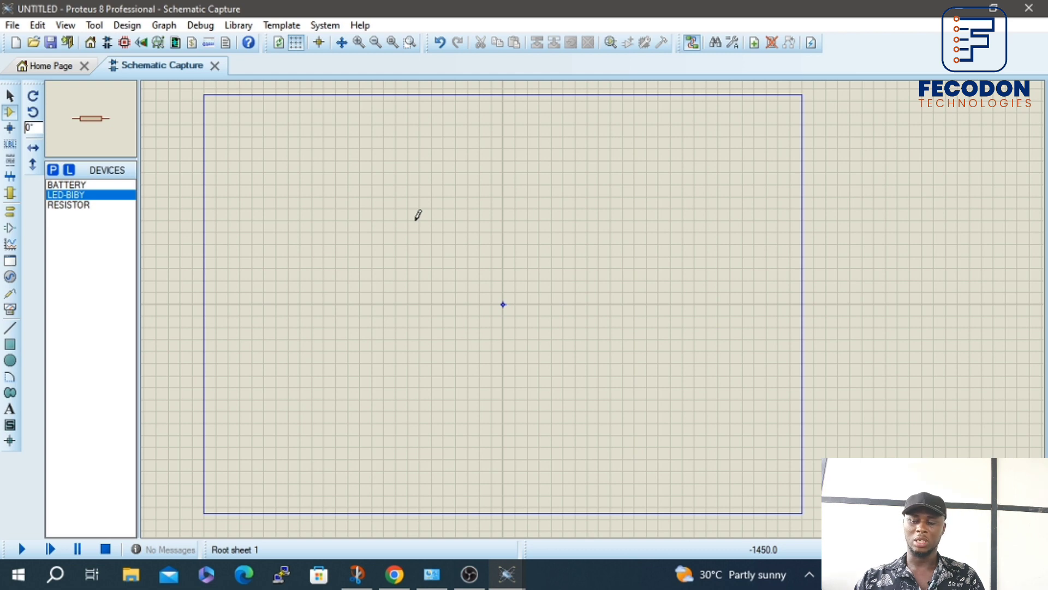
Step: Preview the battery and LED-BIBY, rotate the LED to 90° and place it in the upper part of the sheet
{"action": "left_click", "coordinate": [67, 186]}
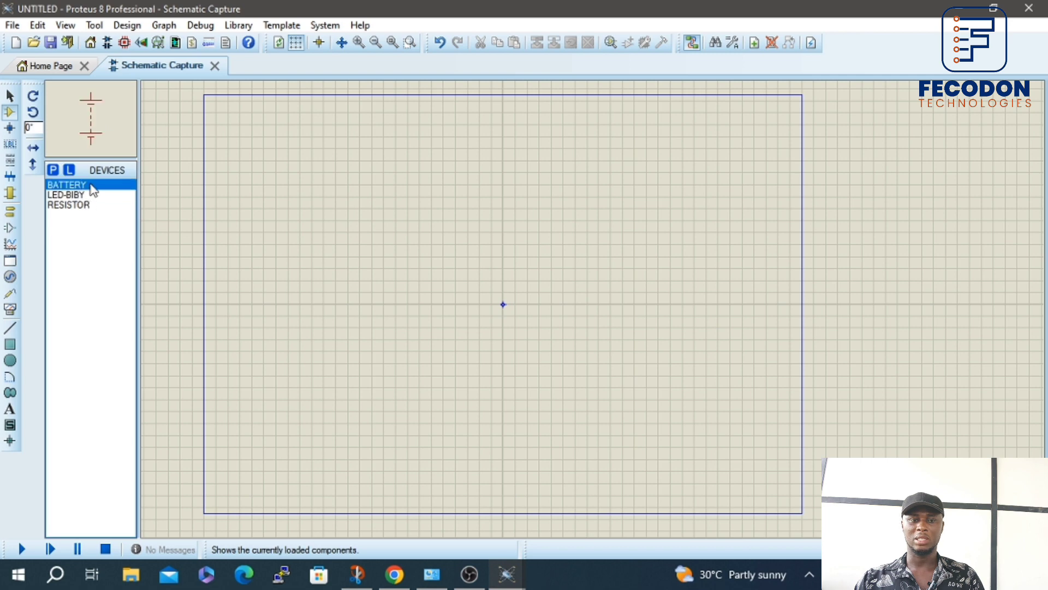
{"action": "left_click", "coordinate": [82, 194]}
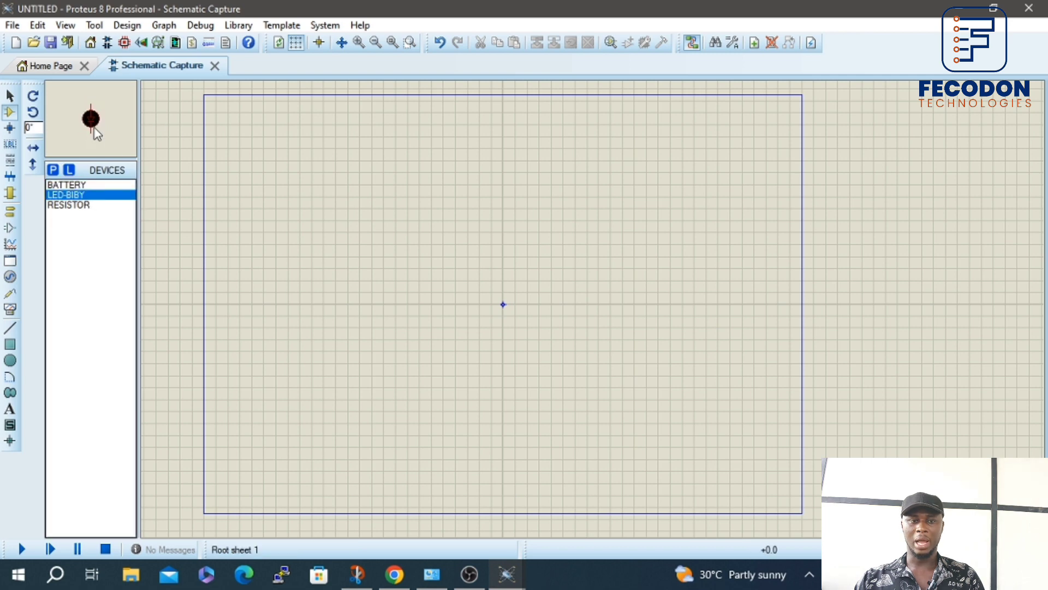
{"action": "left_click", "coordinate": [33, 112]}
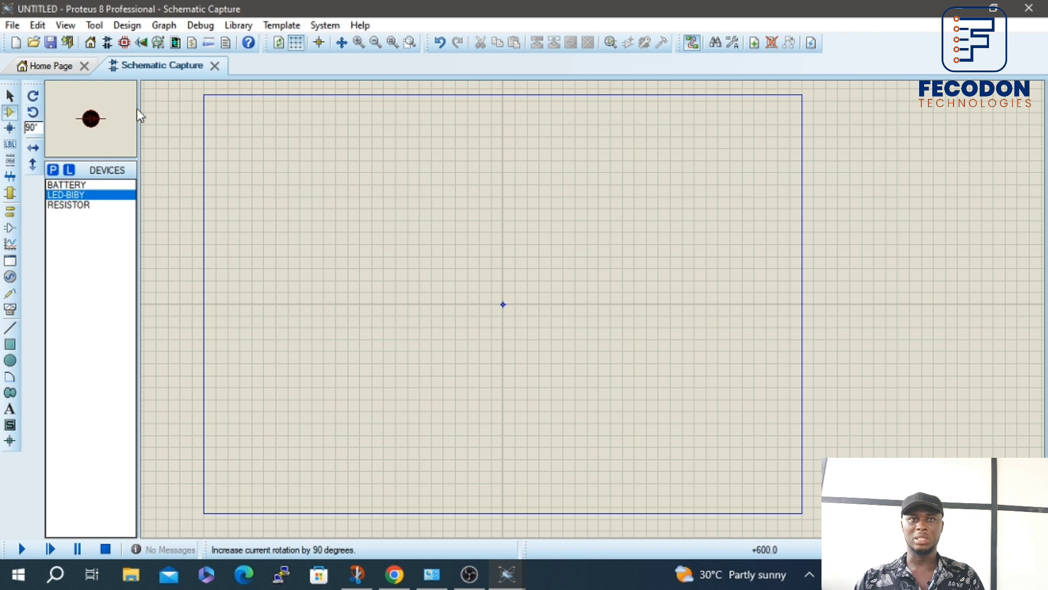
{"action": "left_click", "coordinate": [442, 176]}
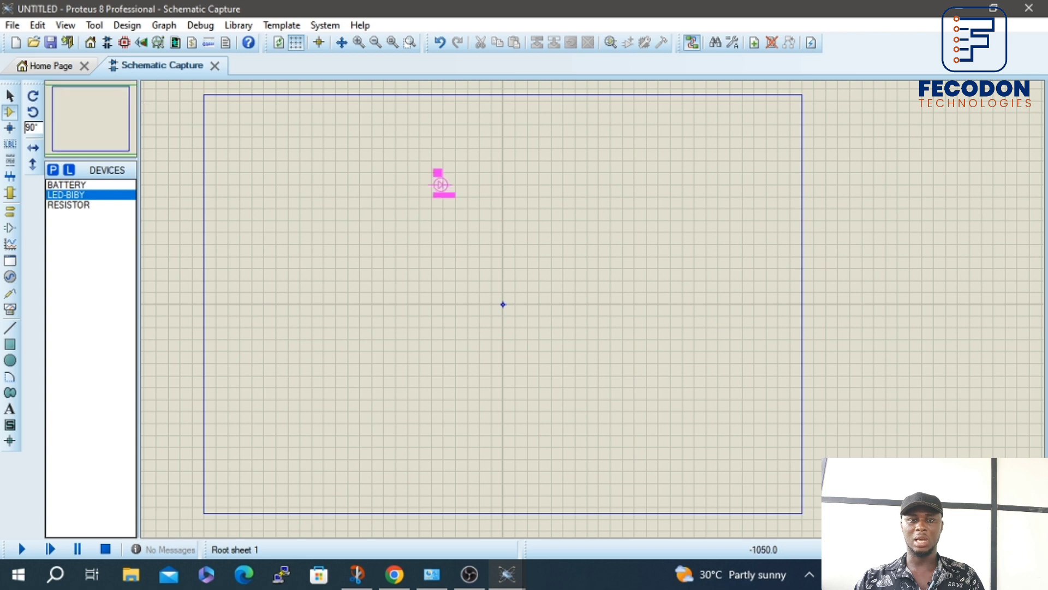
{"action": "left_click", "coordinate": [482, 194]}
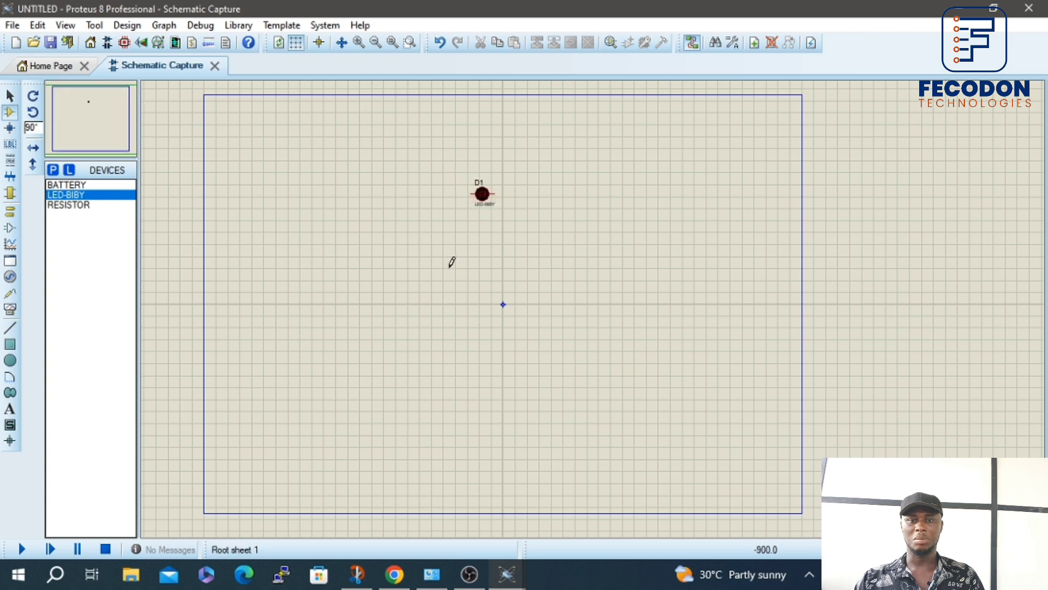
Step: Try to draw a wire outward from the left pin of the placed LED
{"action": "scroll", "coordinate": [452, 262], "scroll_direction": "up", "scroll_amount": 2}
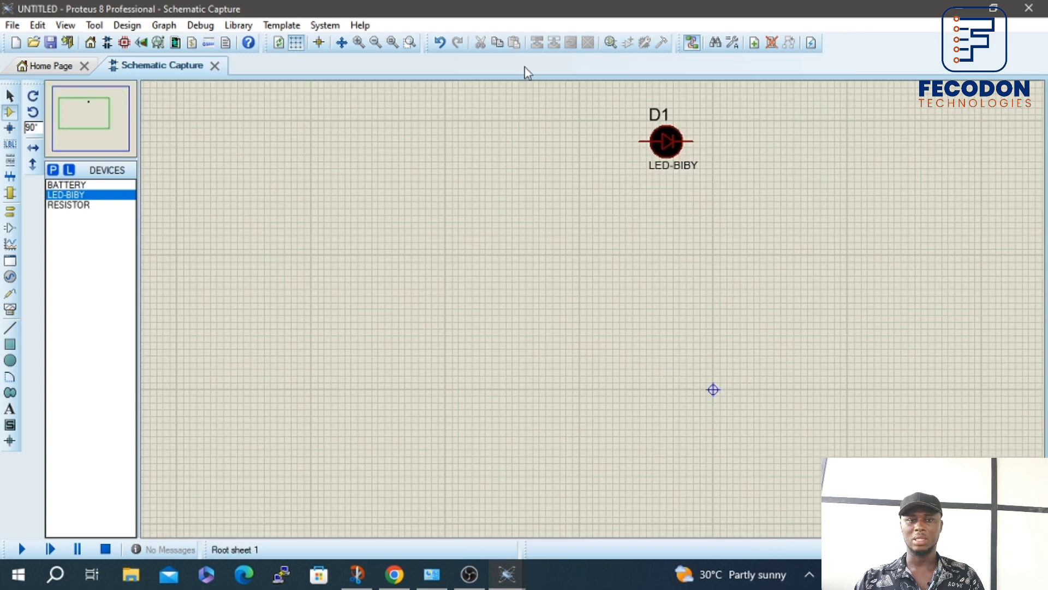
{"action": "left_click_drag", "start_coordinate": [108, 125], "coordinate": [93, 105]}
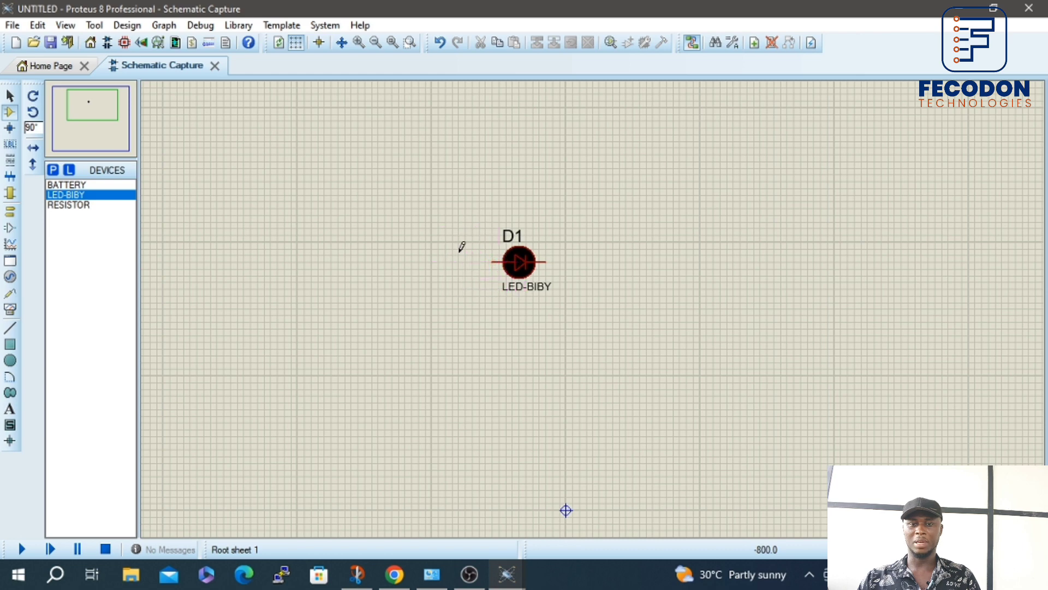
{"action": "left_click", "coordinate": [494, 261]}
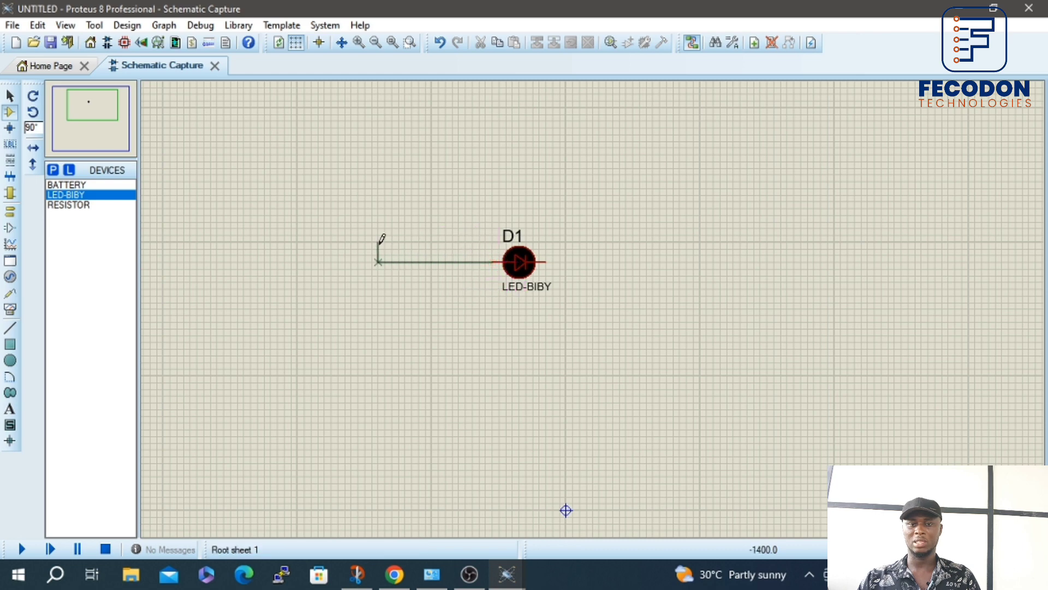
{"action": "key", "text": "Escape"}
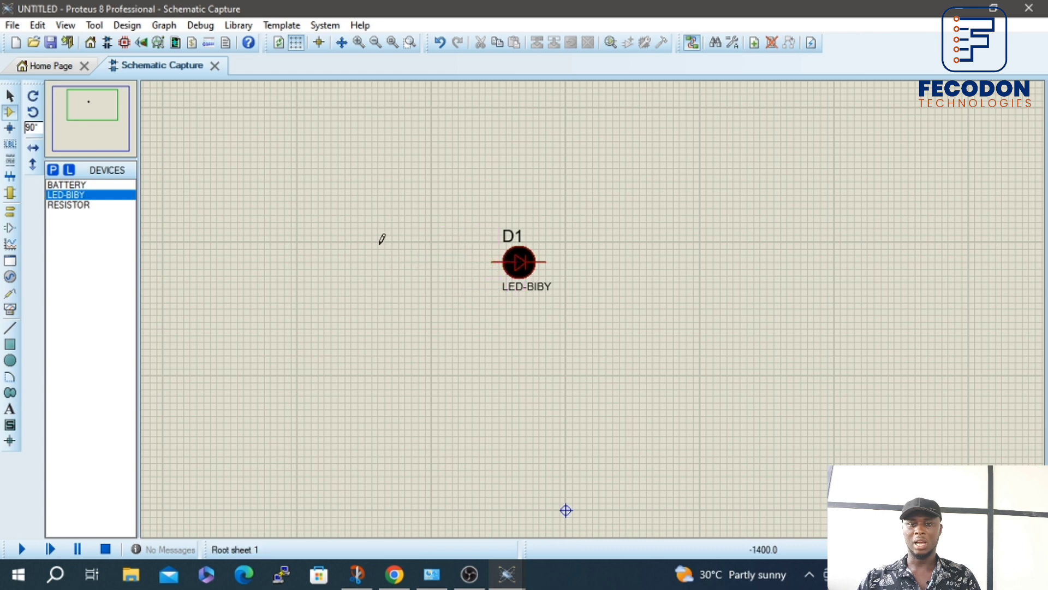
Step: Place a second LED-BIBY beside the first LED, and delete it again
{"action": "left_click", "coordinate": [545, 260]}
{"action": "left_click", "coordinate": [646, 268]}
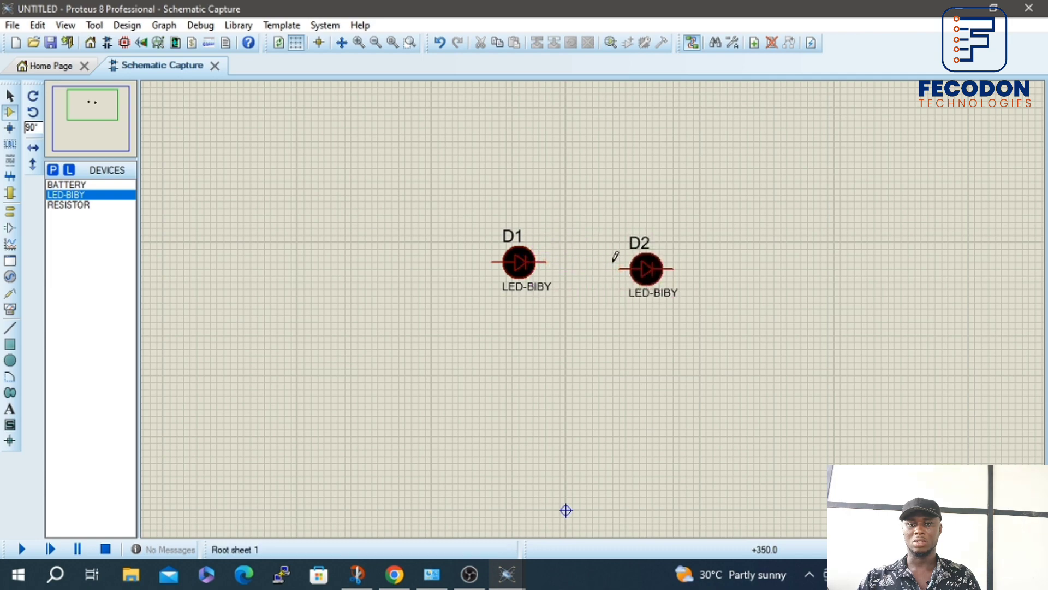
{"action": "right_click", "coordinate": [651, 267]}
{"action": "right_click", "coordinate": [652, 267]}
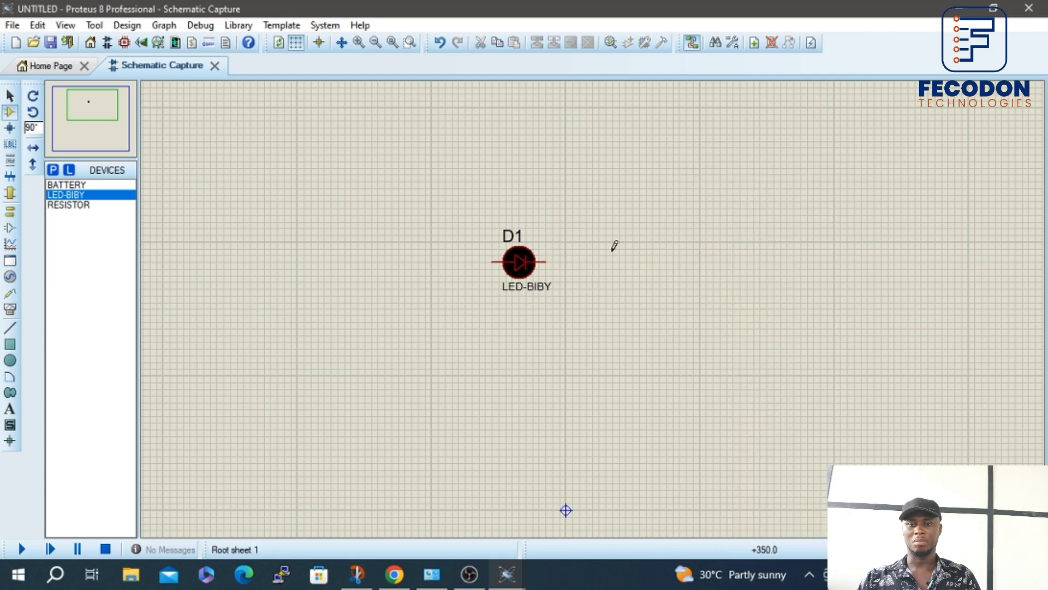
Step: Try to draw a wire from the remaining LED's right pin, and delete that LED from the sheet
{"action": "left_click", "coordinate": [545, 261]}
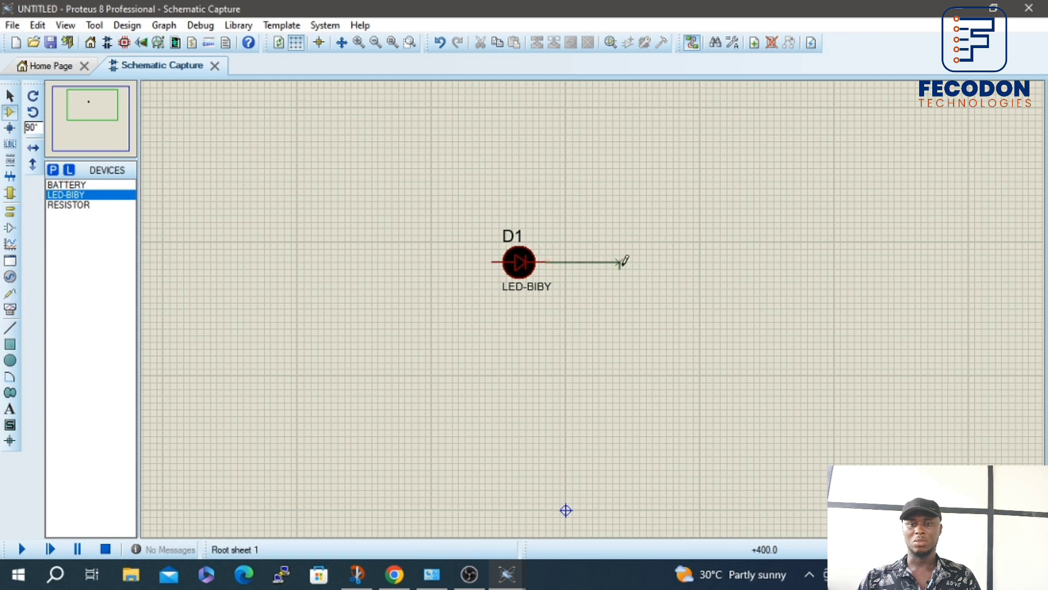
{"action": "right_click", "coordinate": [582, 208]}
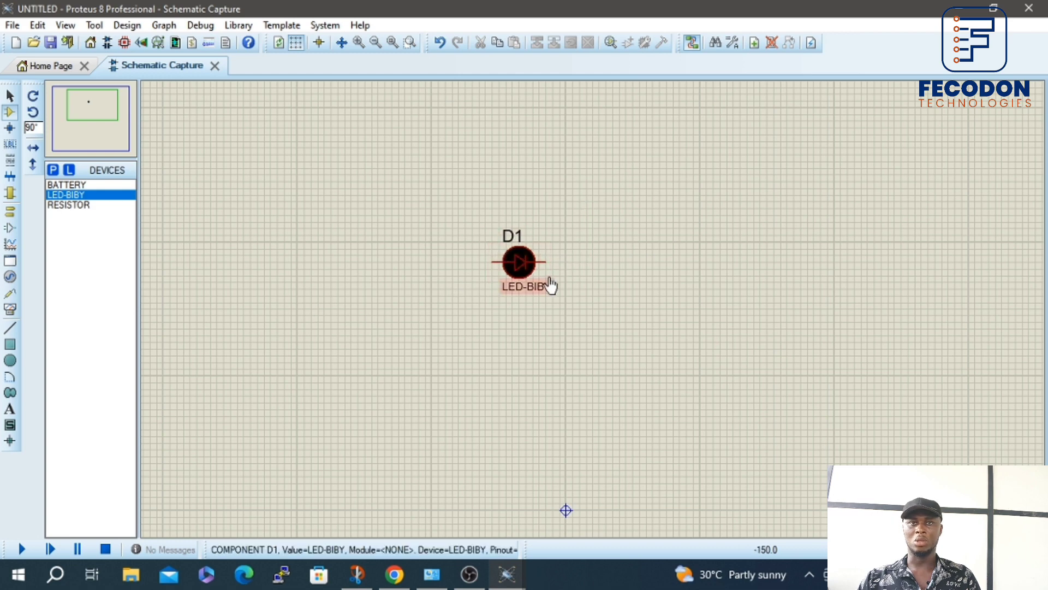
{"action": "key", "text": "Delete"}
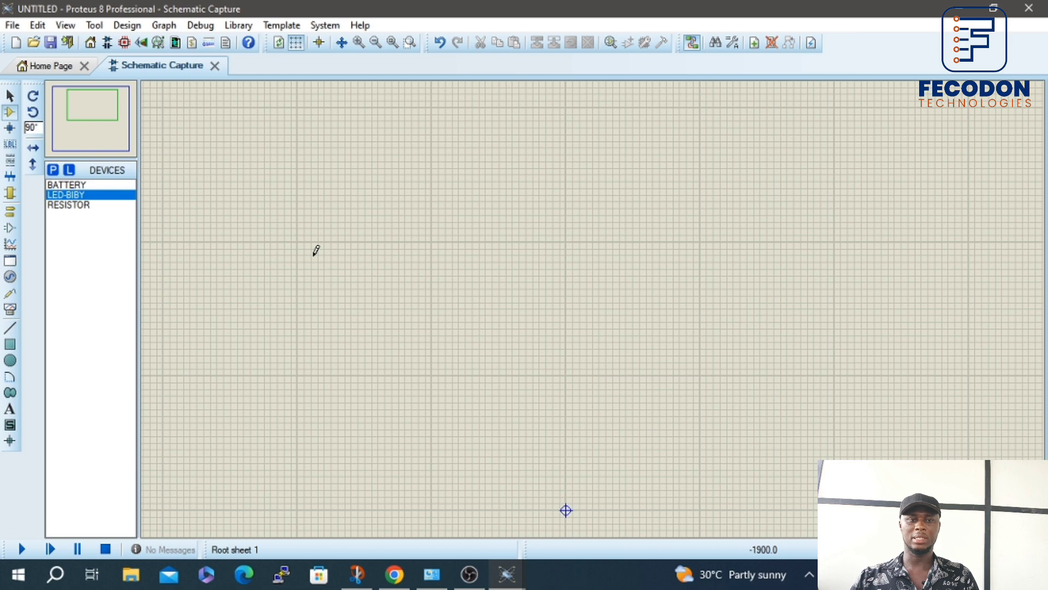
Step: Place an LED-BIBY in the upper middle of the sheet, and delete it again
{"action": "left_click", "coordinate": [64, 195]}
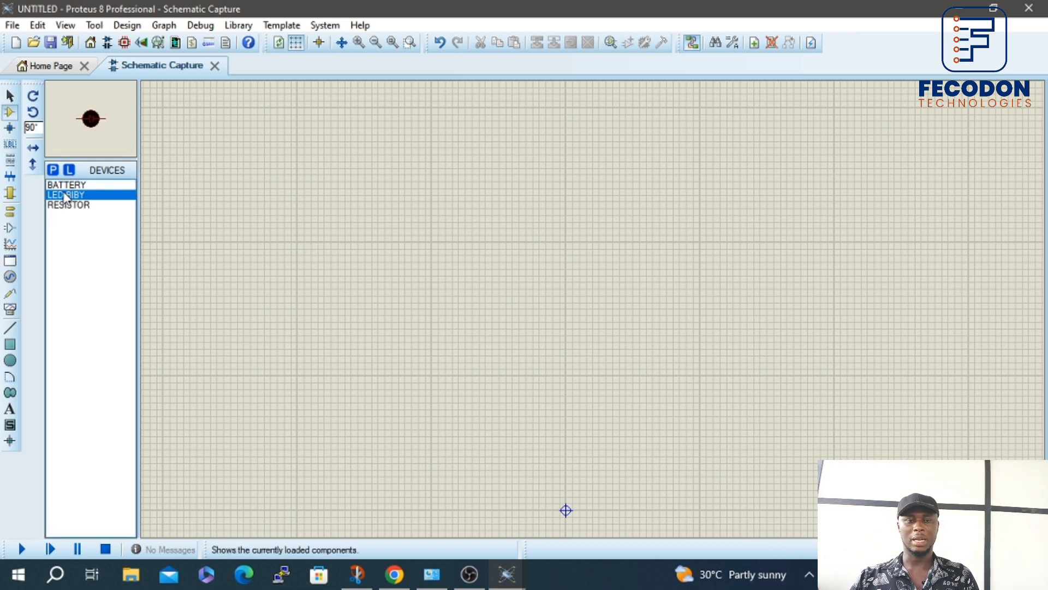
{"action": "left_click", "coordinate": [524, 247]}
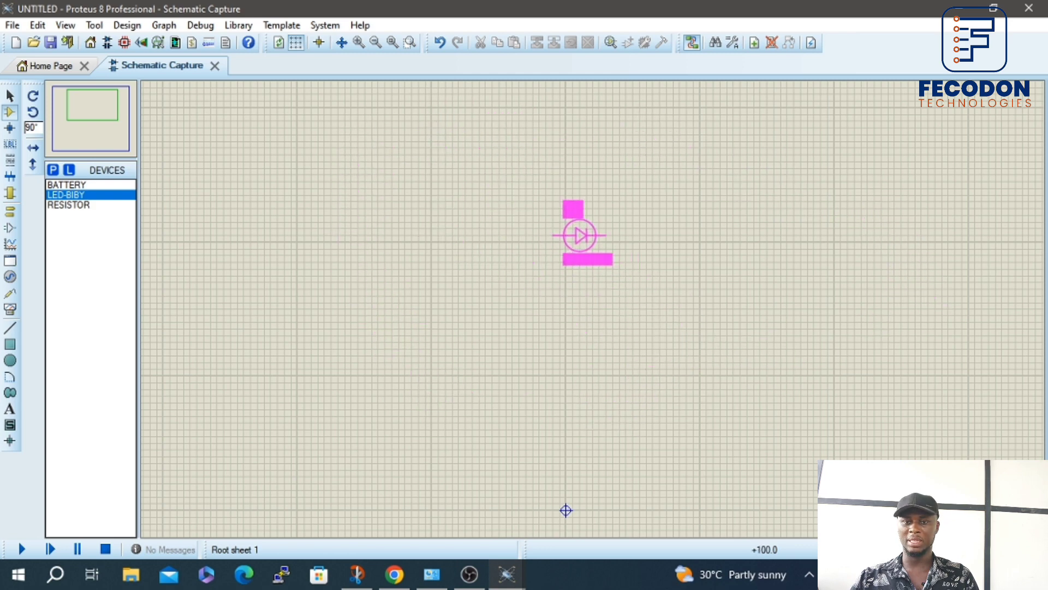
{"action": "left_click", "coordinate": [559, 208]}
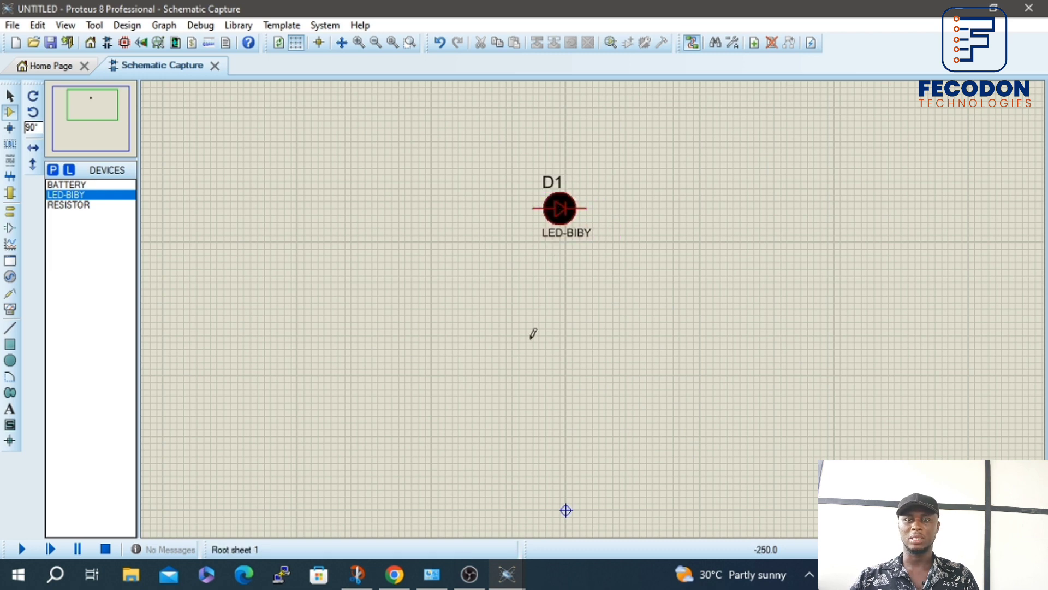
{"action": "right_click", "coordinate": [567, 210]}
{"action": "right_click", "coordinate": [567, 210]}
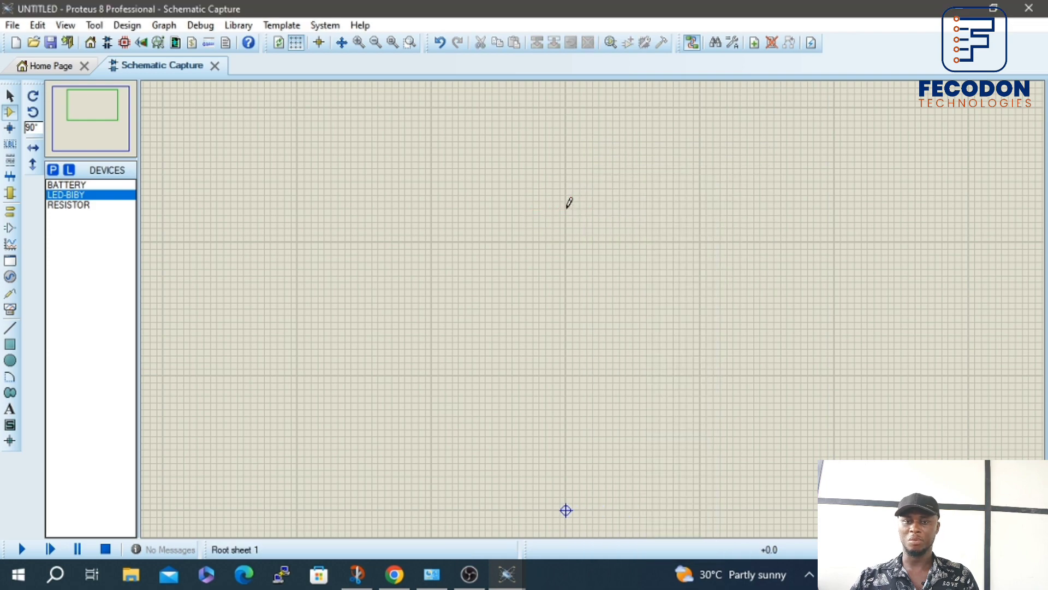
Step: Place the LED-BIBY once more at the same spot, and remove it with the Delete Object command
{"action": "left_click", "coordinate": [568, 206]}
{"action": "left_click", "coordinate": [567, 206]}
{"action": "right_click", "coordinate": [568, 212]}
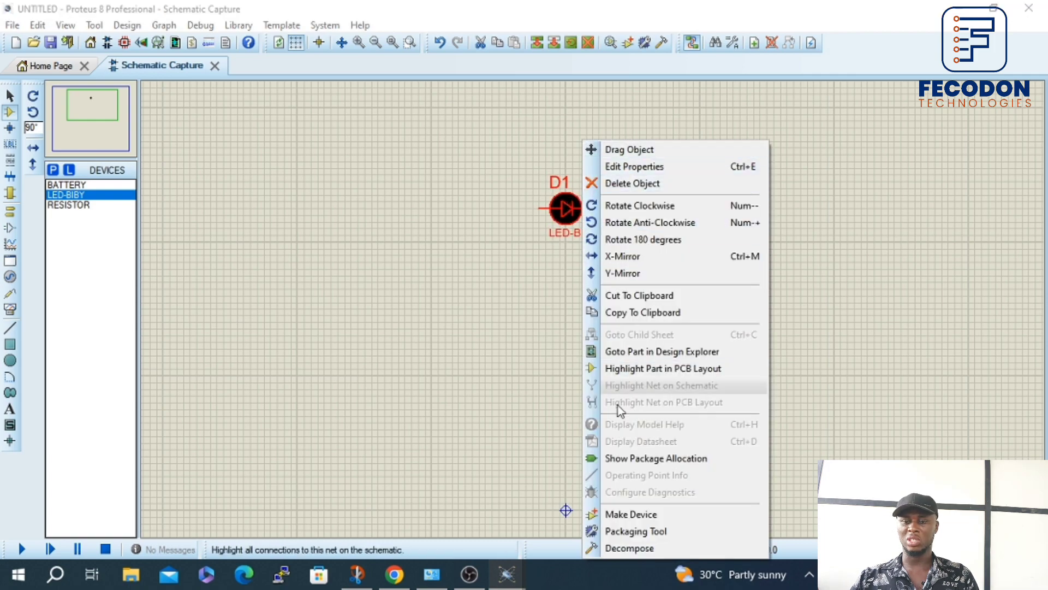
{"action": "left_click", "coordinate": [646, 185]}
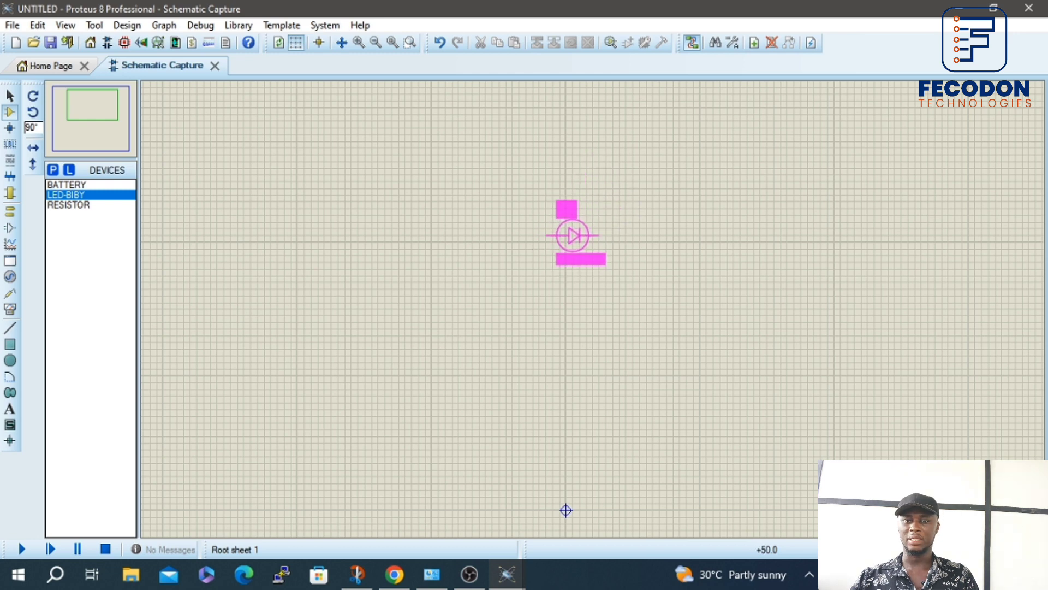
Step: Place an LED-BIBY in the upper middle of the sheet and a resistor at 0° rotation to its left, in line with it
{"action": "left_click", "coordinate": [572, 235]}
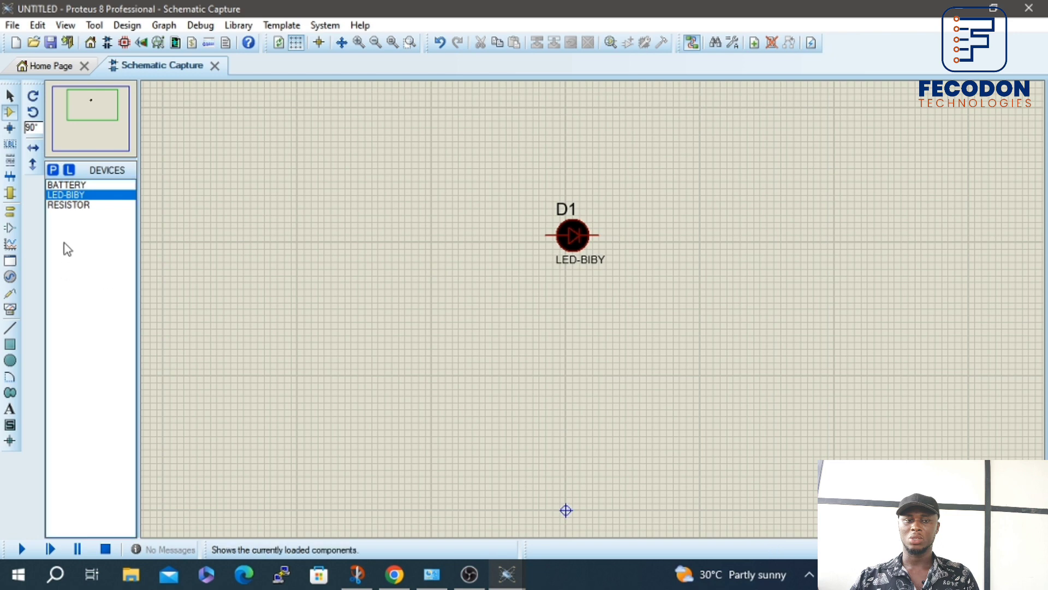
{"action": "left_click", "coordinate": [76, 205]}
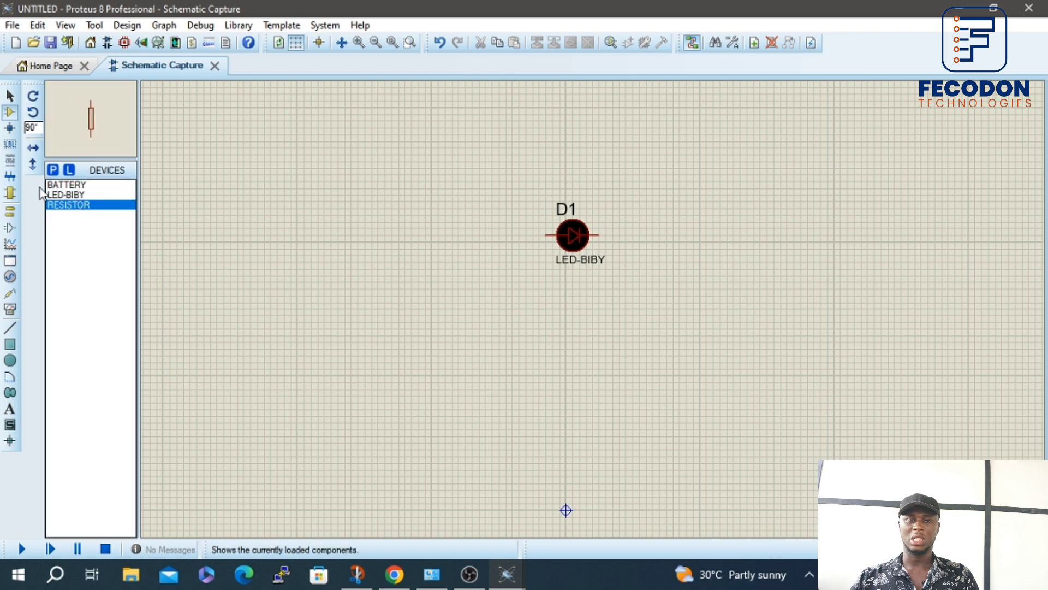
{"action": "left_click", "coordinate": [33, 96]}
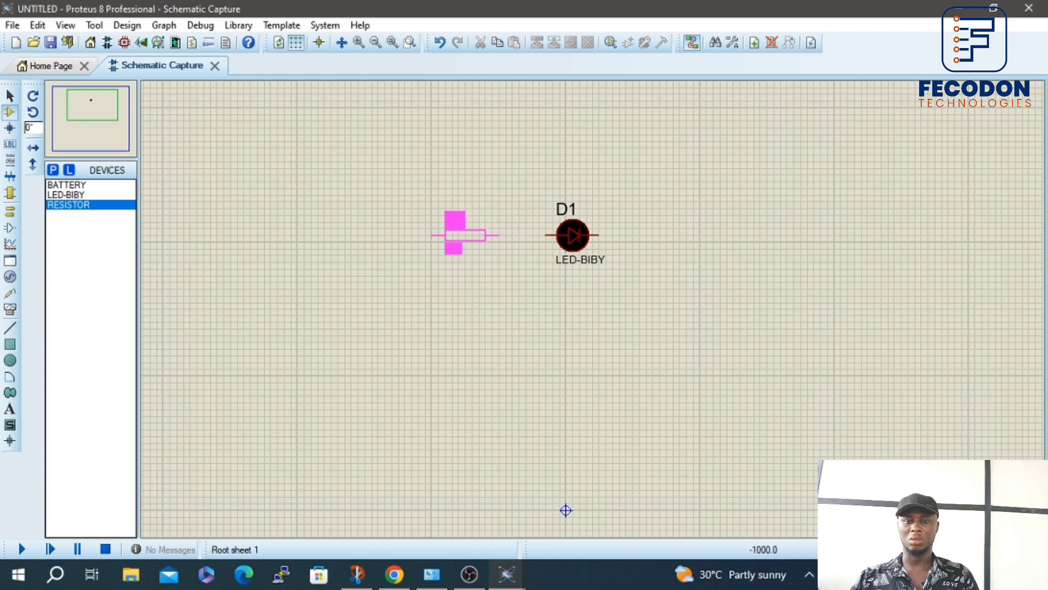
{"action": "left_click", "coordinate": [434, 233]}
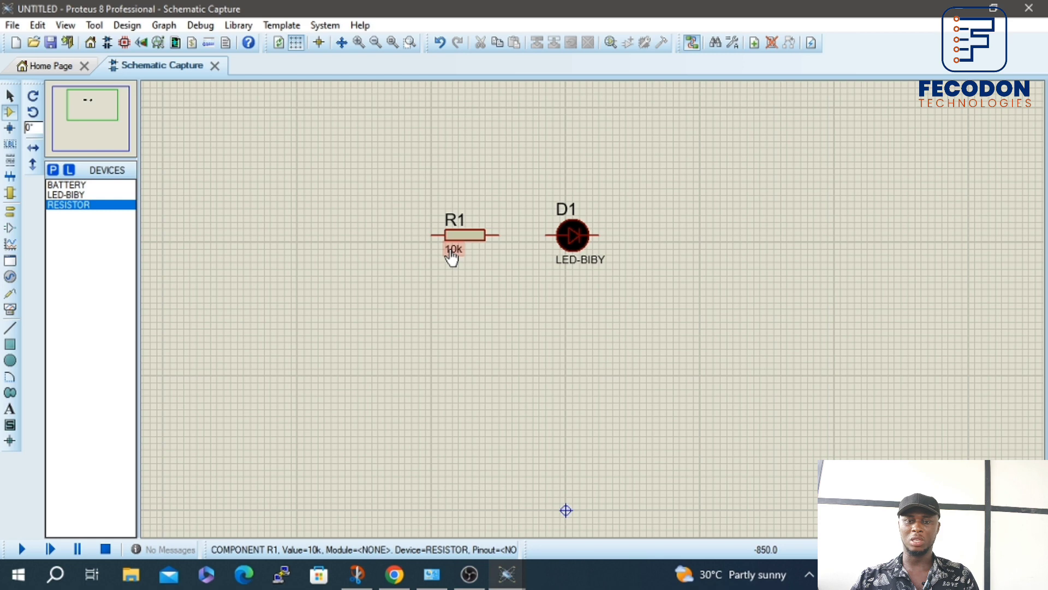
Step: Set the resistor's value to 100R and deselect the resistor
{"action": "double_click", "coordinate": [451, 253]}
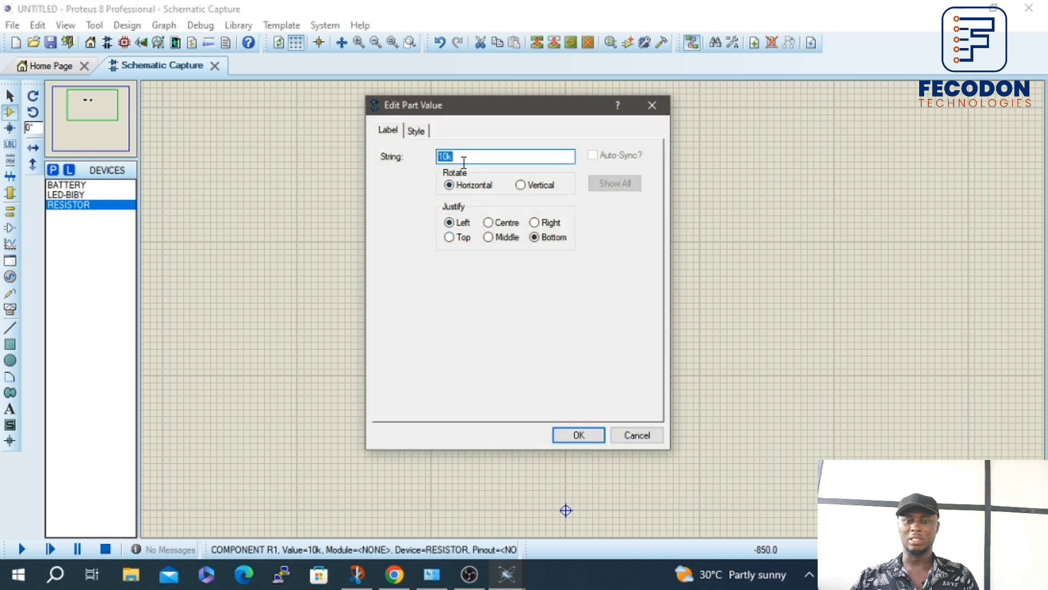
{"action": "left_click", "coordinate": [463, 159]}
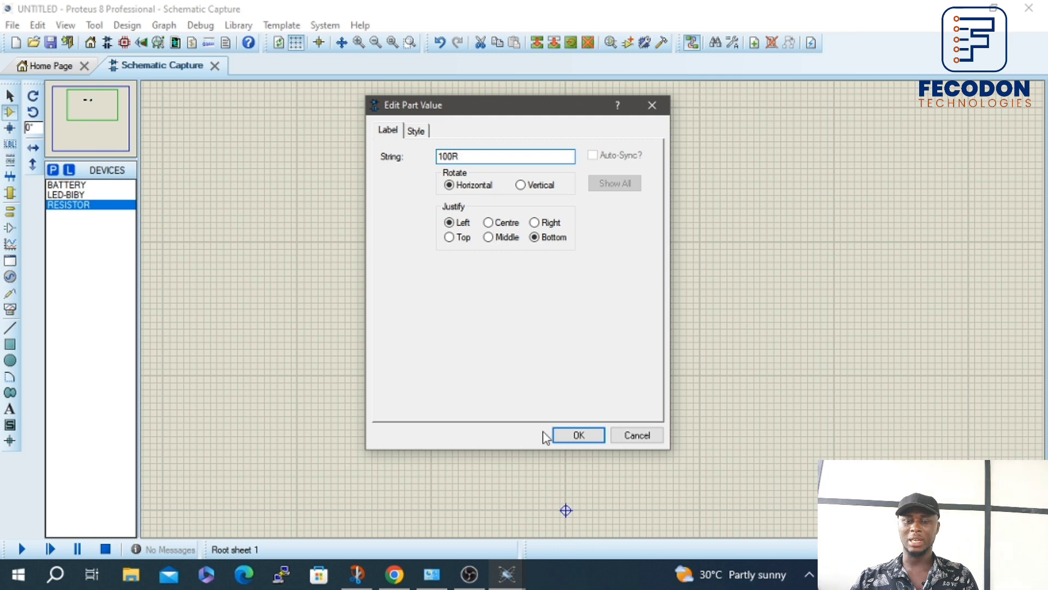
{"action": "left_click", "coordinate": [595, 435]}
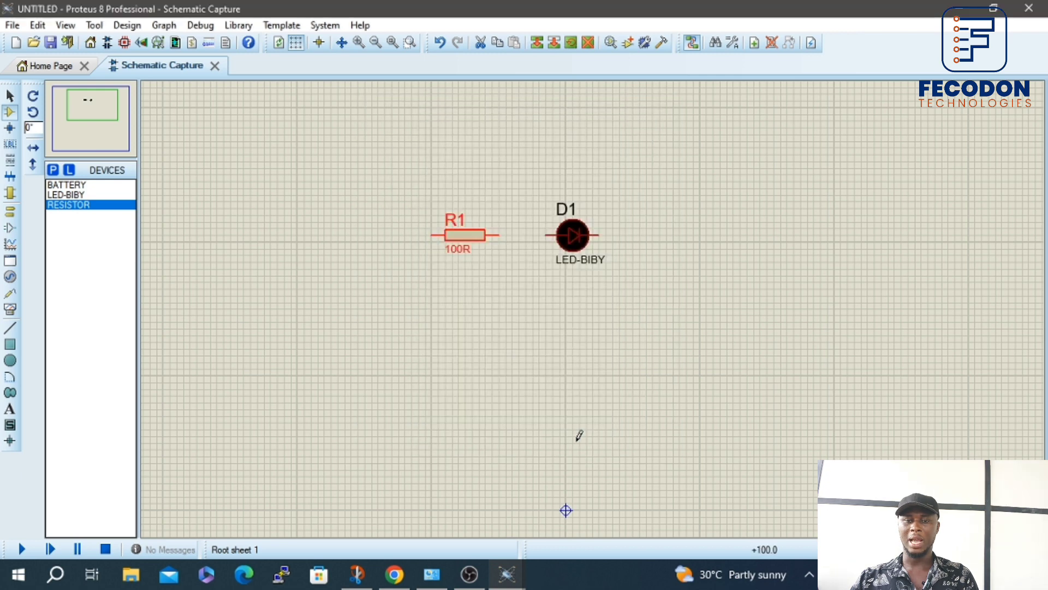
{"action": "left_click", "coordinate": [421, 356]}
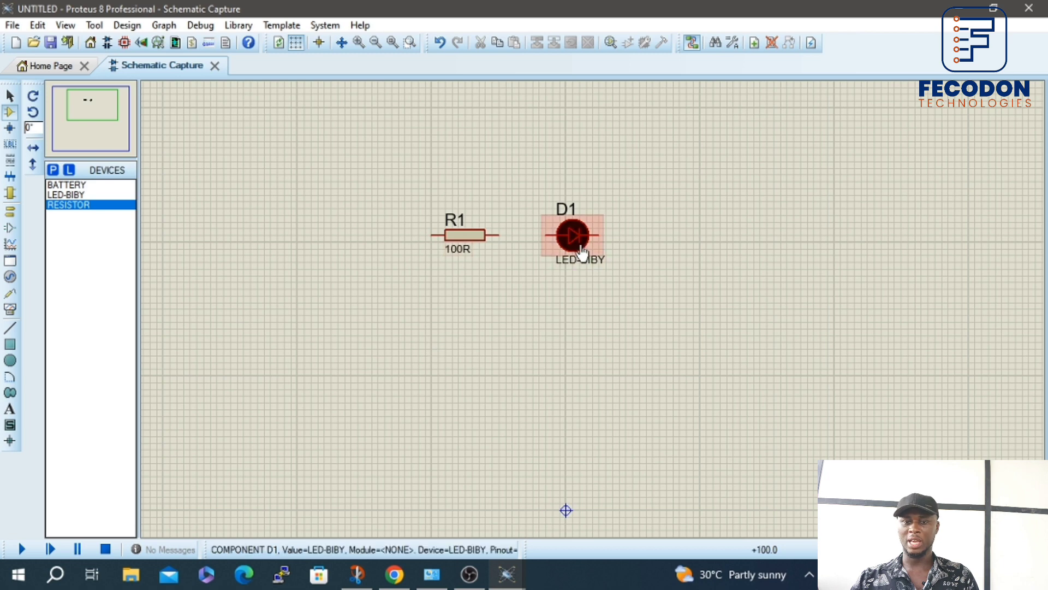
Step: Wire the resistor's right pin to the LED's left pin, and place a battery upright below and to the left of the resistor
{"action": "left_click", "coordinate": [500, 232]}
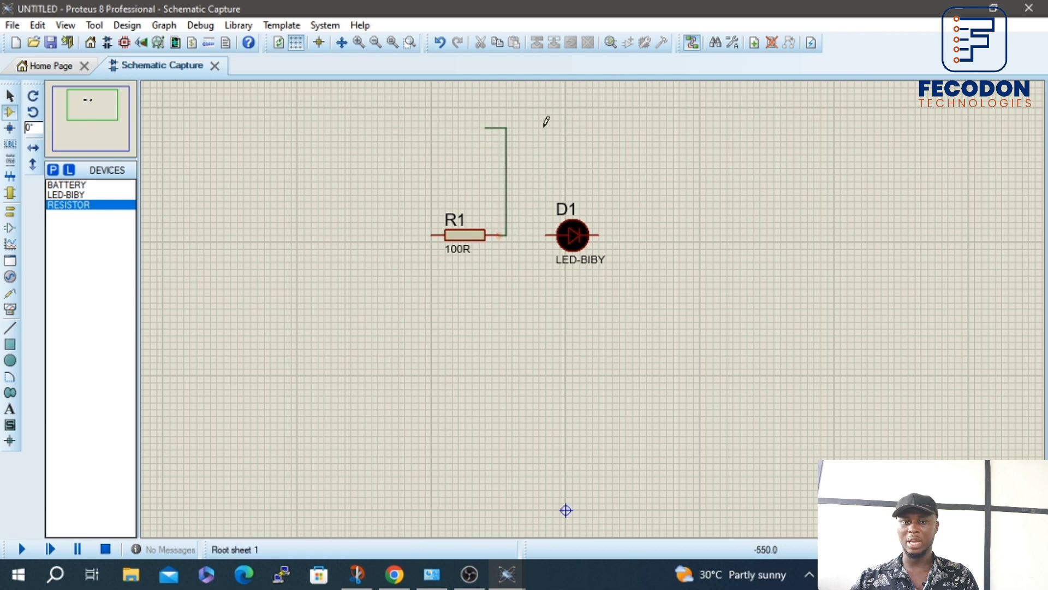
{"action": "left_click", "coordinate": [545, 233]}
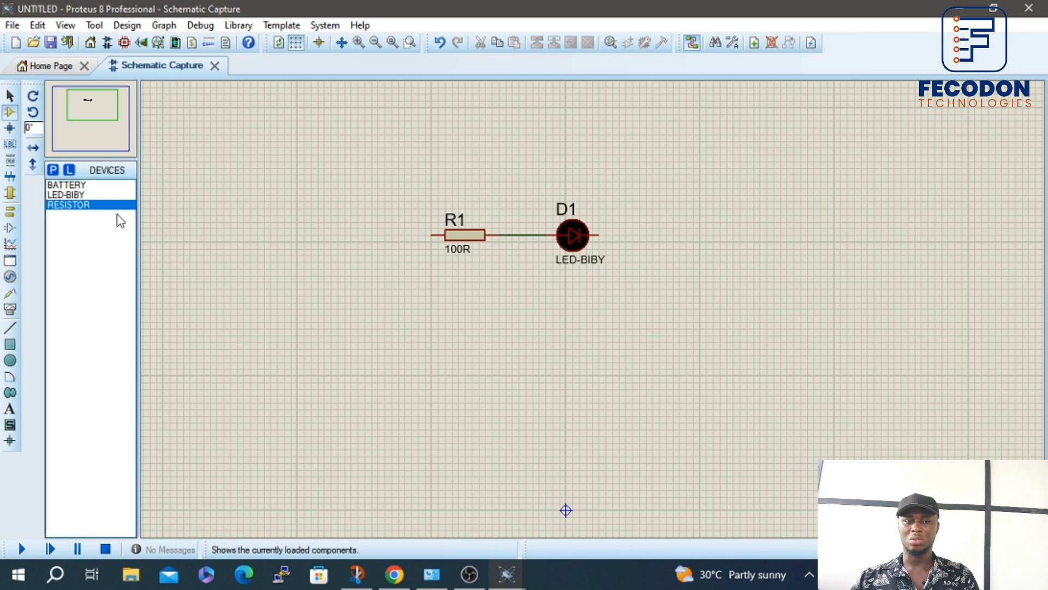
{"action": "left_click", "coordinate": [55, 185]}
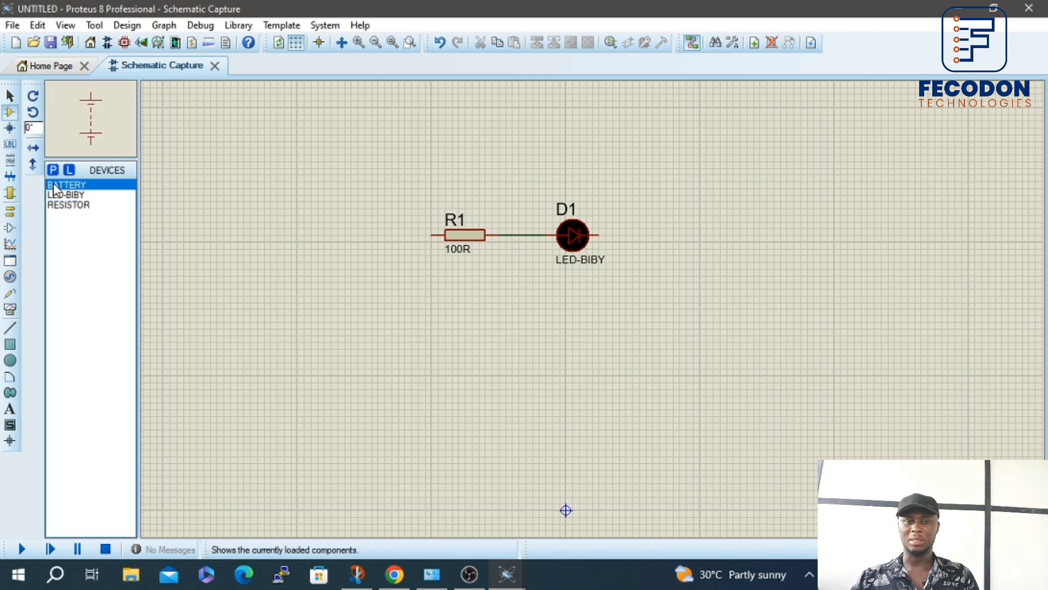
{"action": "left_click", "coordinate": [363, 268]}
{"action": "left_click", "coordinate": [363, 324]}
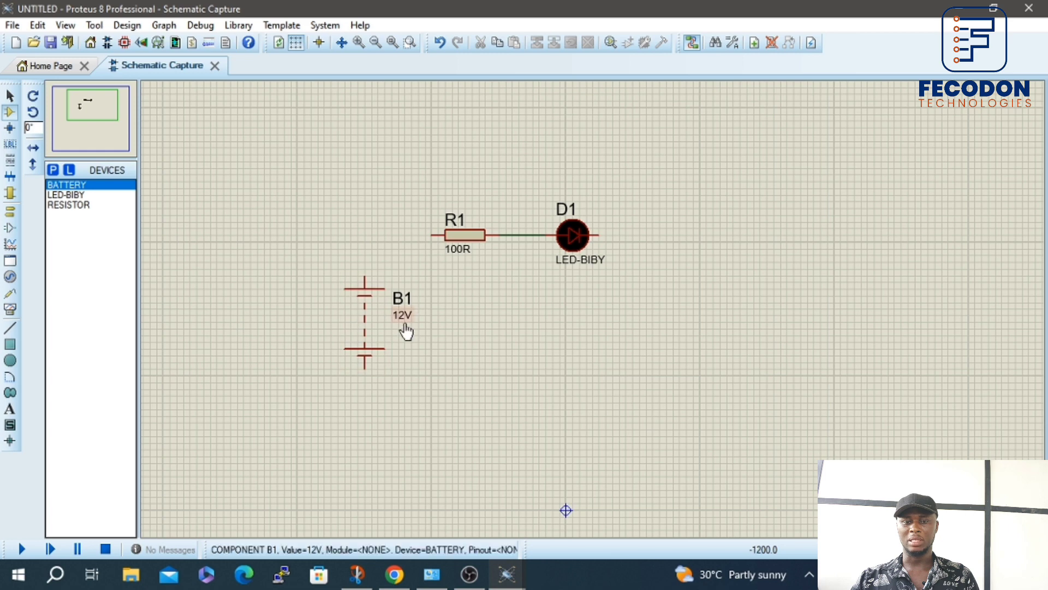
Step: Wire the battery's upper terminal to the resistor's left pin and its lower terminal to the LED's right pin
{"action": "left_click", "coordinate": [365, 273]}
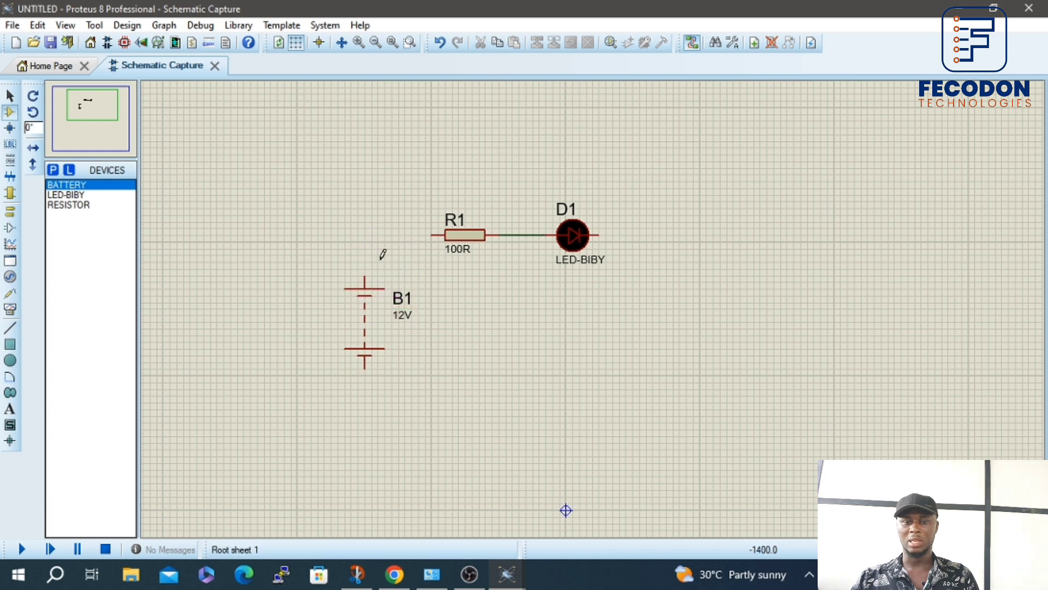
{"action": "left_click", "coordinate": [363, 275]}
{"action": "left_click", "coordinate": [431, 235]}
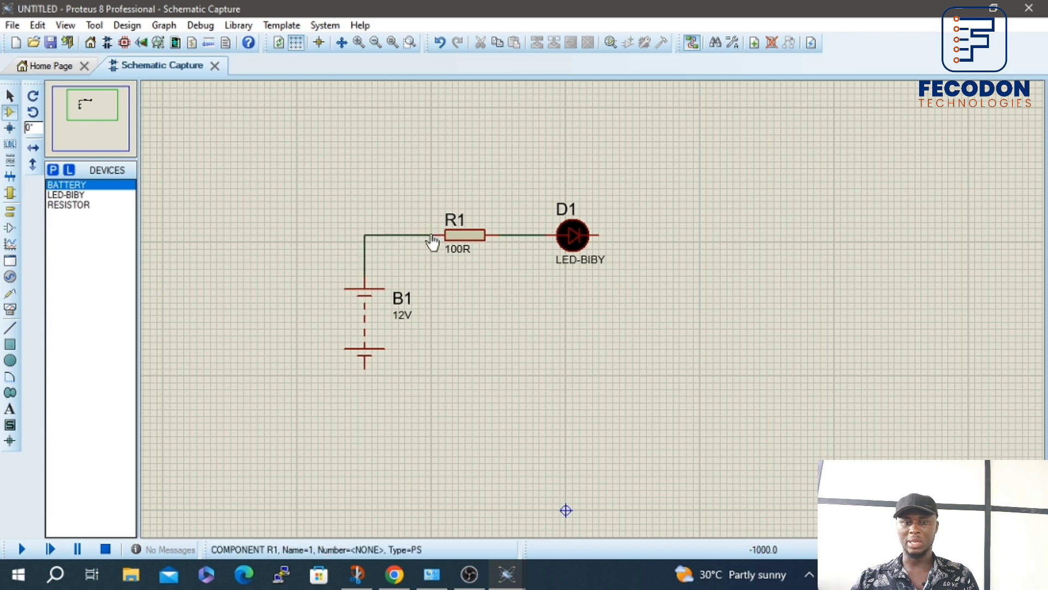
{"action": "left_click", "coordinate": [366, 368]}
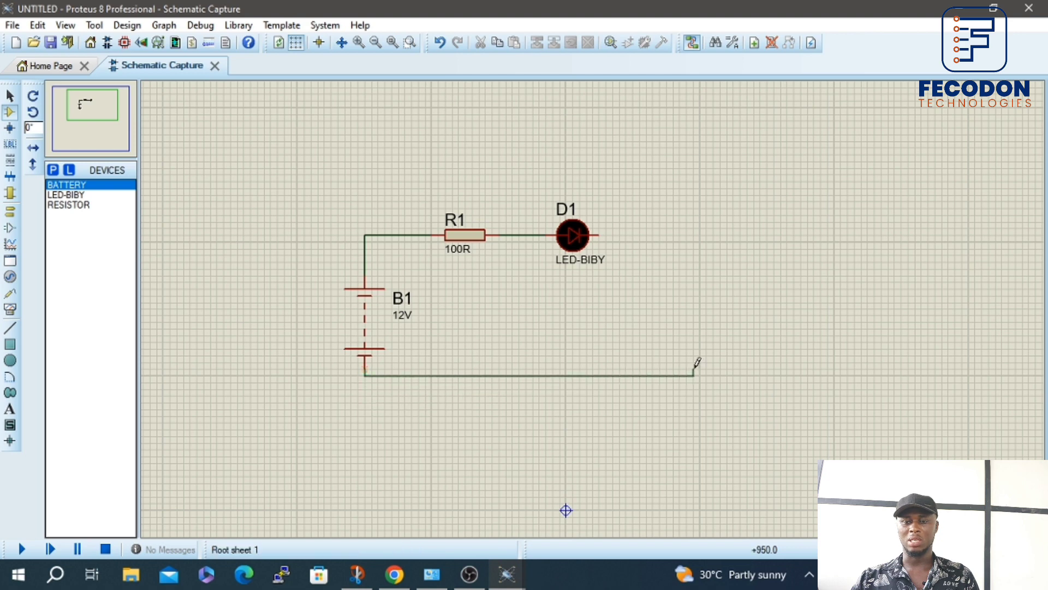
{"action": "left_click", "coordinate": [604, 234]}
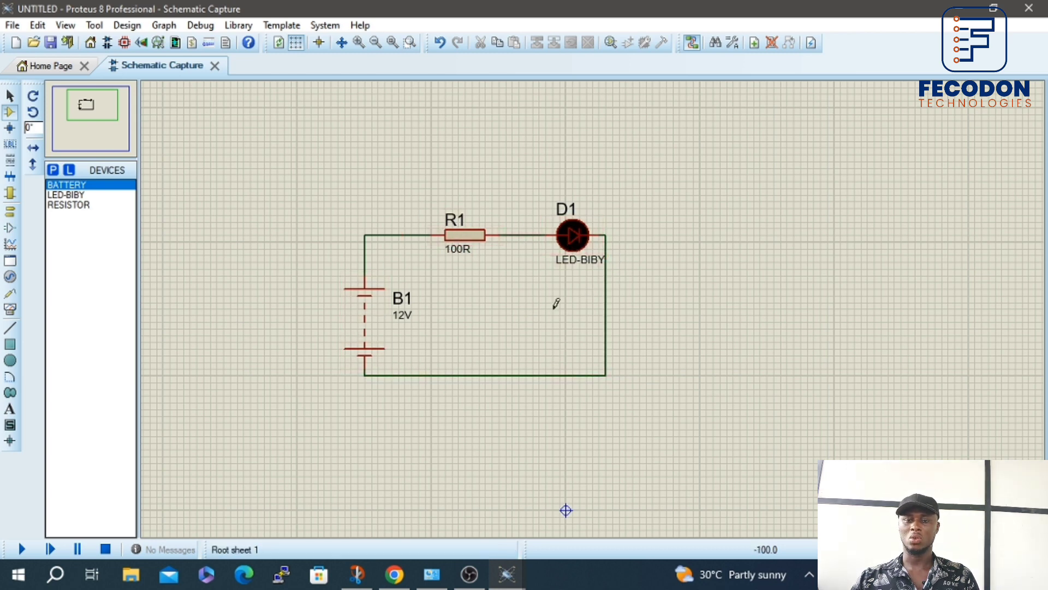
Step: Move the vertical segment of the return wire farther right, away from the LED and its label
{"action": "right_click", "coordinate": [607, 331]}
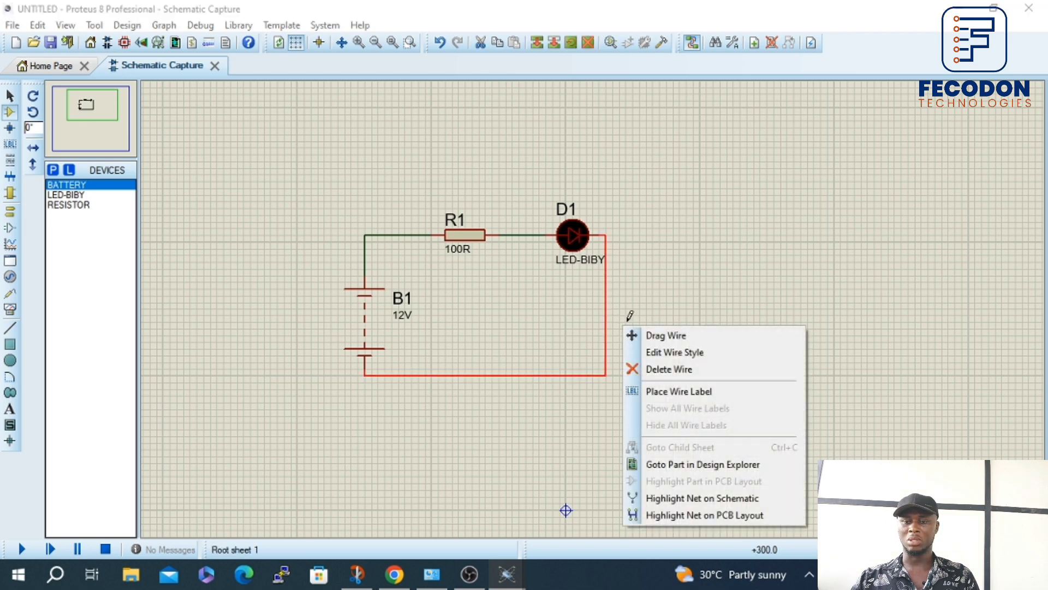
{"action": "left_click", "coordinate": [650, 335]}
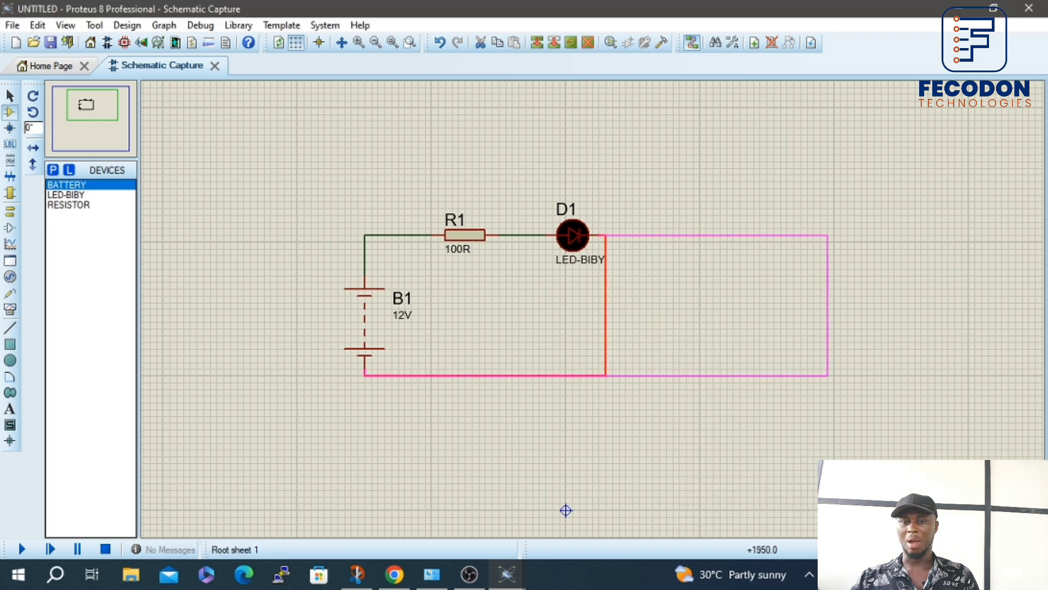
{"action": "left_click", "coordinate": [647, 367]}
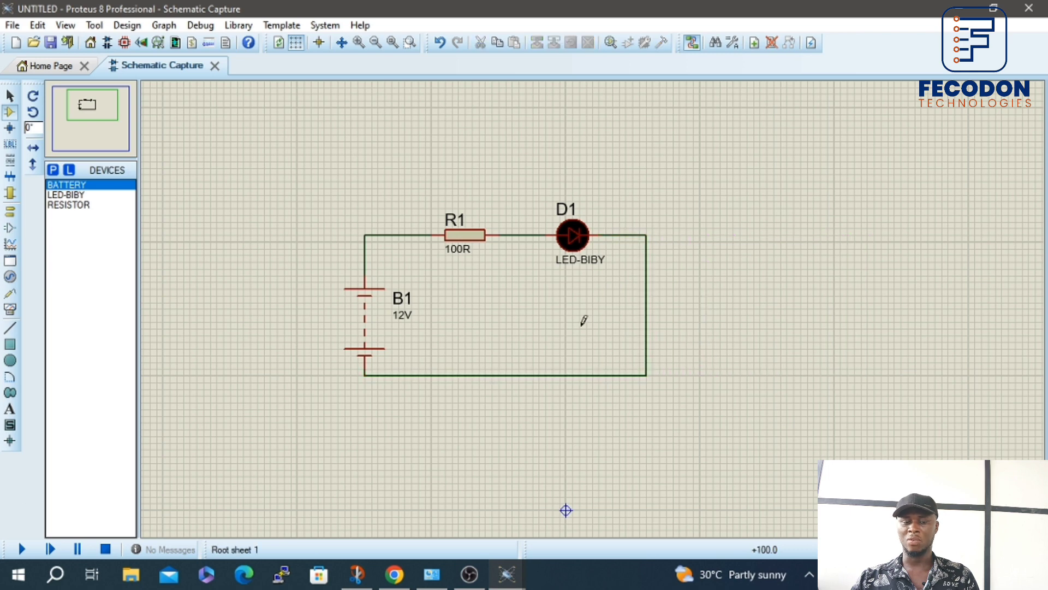
Step: Run the circuit simulation to check the LED, and stop it again
{"action": "left_click", "coordinate": [22, 553]}
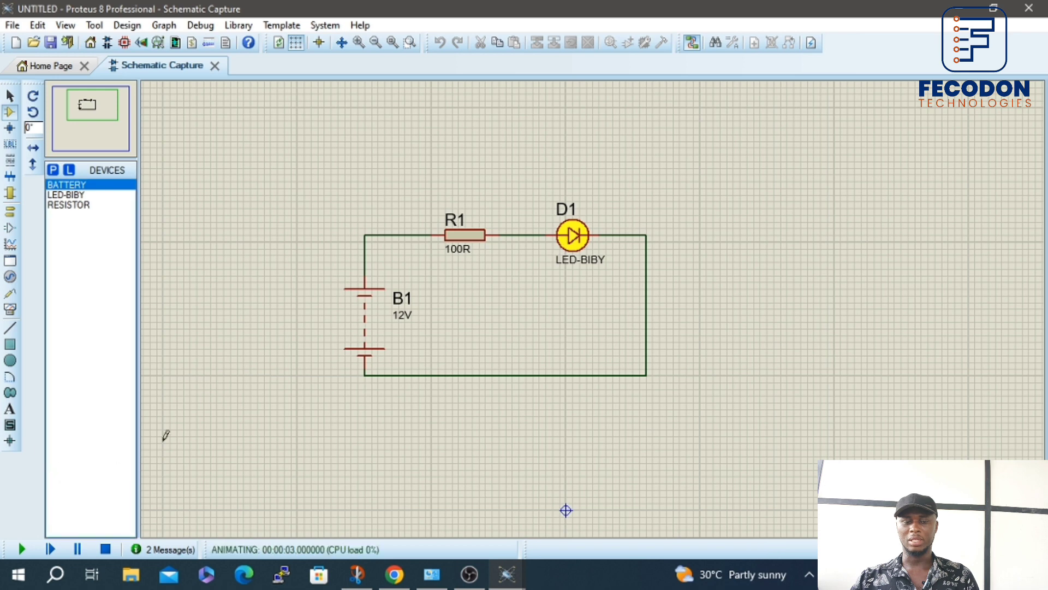
{"action": "left_click", "coordinate": [105, 549]}
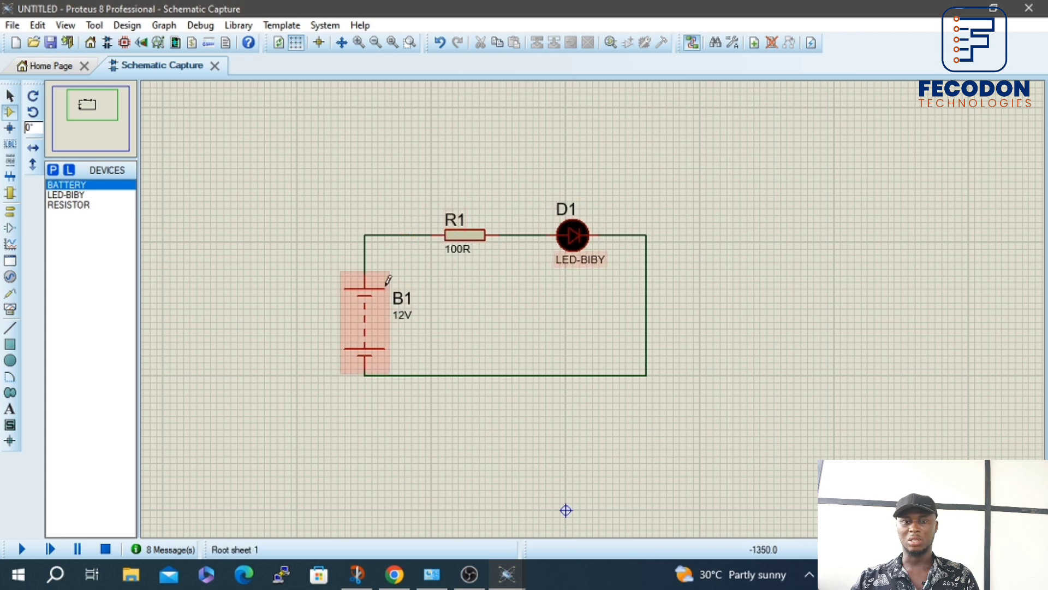
Step: Delete the wire between the battery's upper terminal and the resistor
{"action": "right_click", "coordinate": [400, 232]}
{"action": "right_click", "coordinate": [400, 231]}
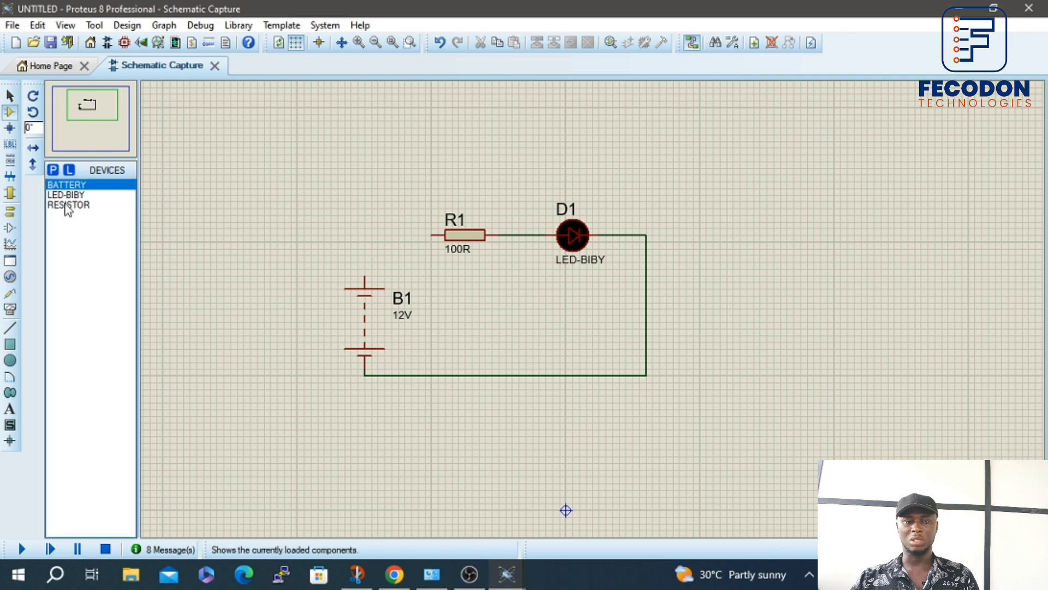
Step: Search the device library for "button", add the SPST push BUTTON to the devices, and place it left of the resistor above the battery
{"action": "left_click", "coordinate": [52, 172]}
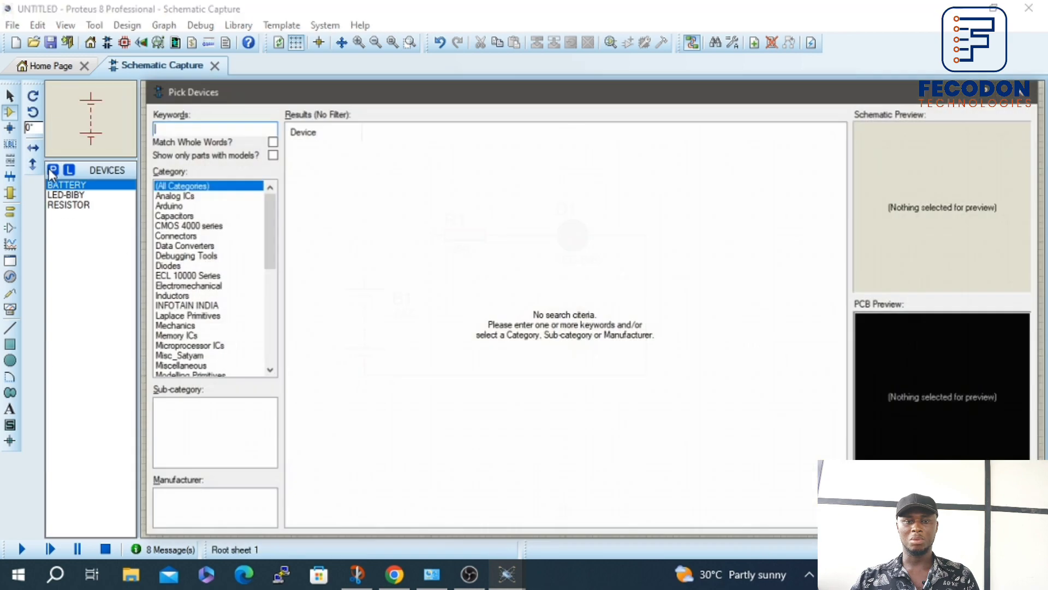
{"action": "type", "text": "button"}
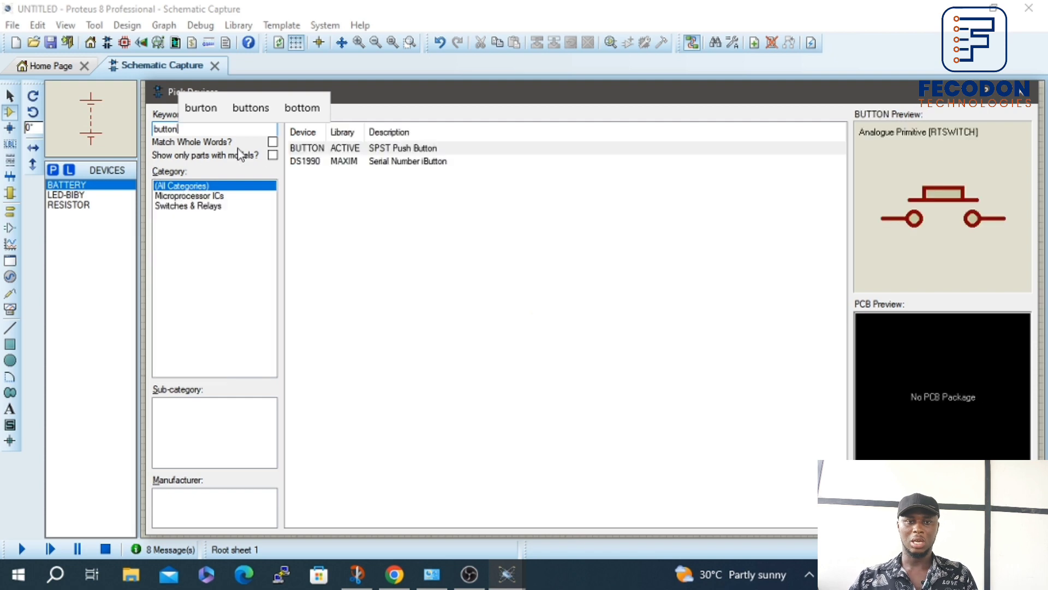
{"action": "left_click", "coordinate": [353, 152]}
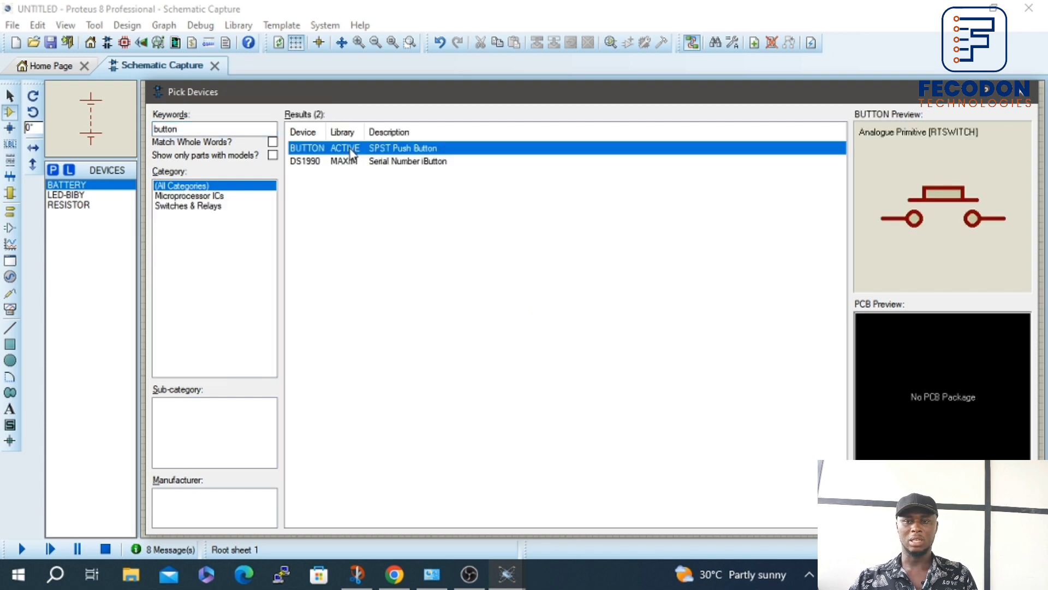
{"action": "double_click", "coordinate": [352, 151]}
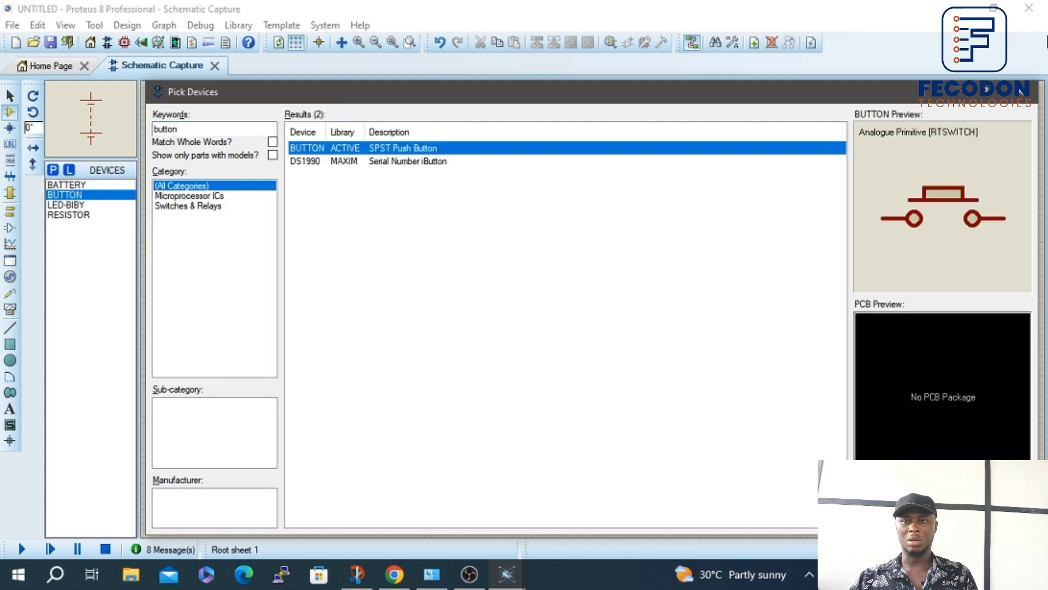
{"action": "left_click", "coordinate": [1018, 94]}
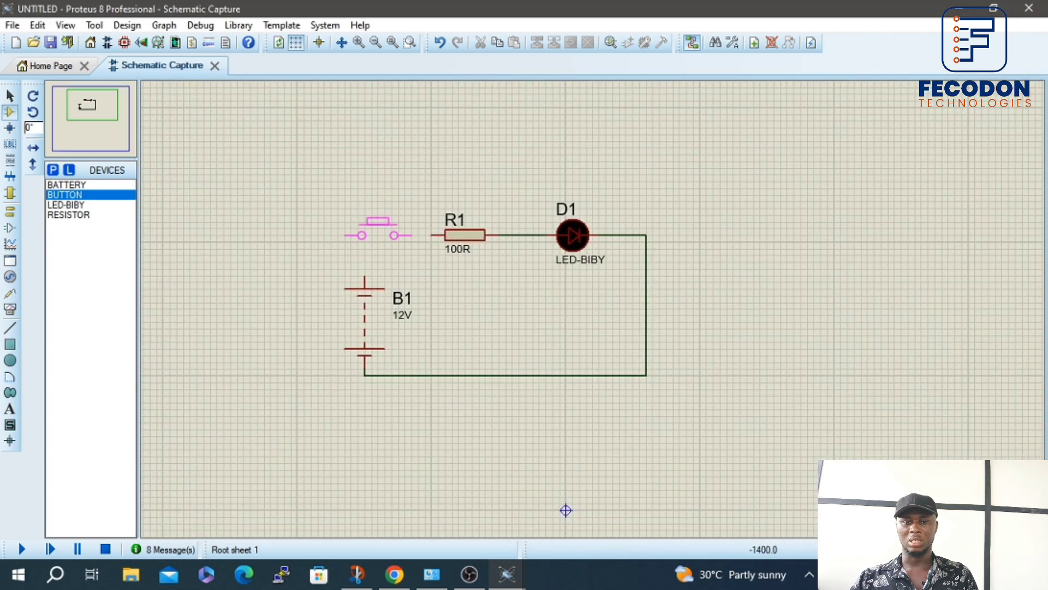
{"action": "left_click", "coordinate": [378, 229]}
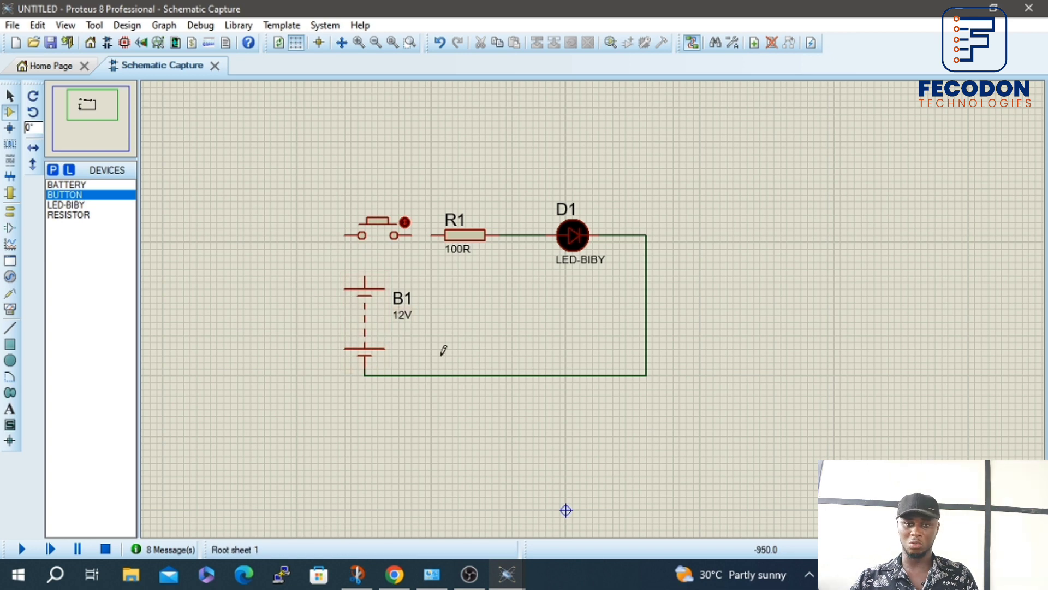
Step: Move the 12V battery left, clear of the push button, keeping its return wire attached
{"action": "left_click", "coordinate": [358, 330]}
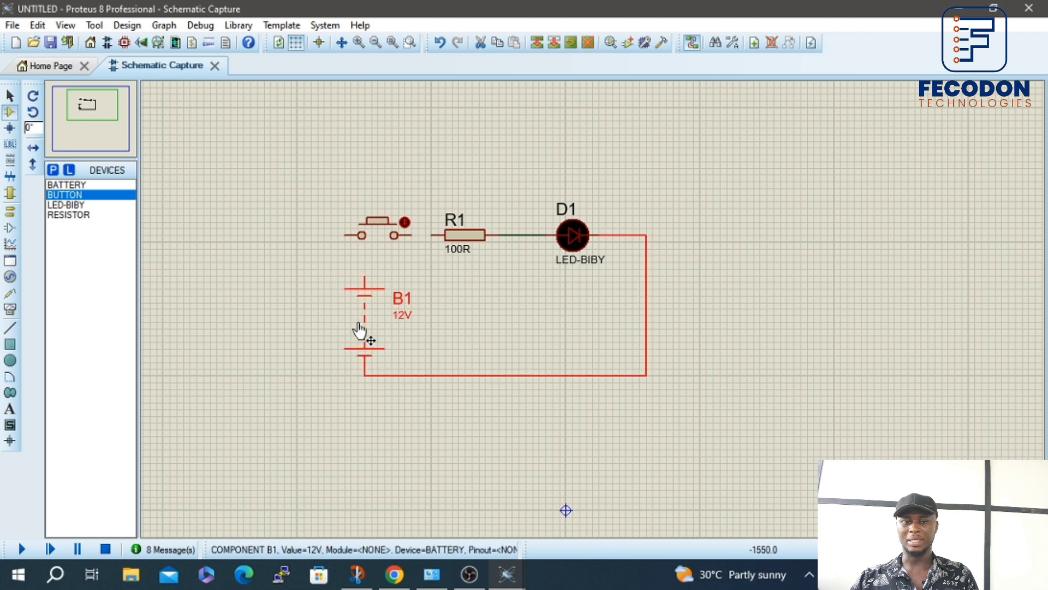
{"action": "left_click_drag", "start_coordinate": [359, 330], "coordinate": [270, 327]}
{"action": "left_click", "coordinate": [341, 442]}
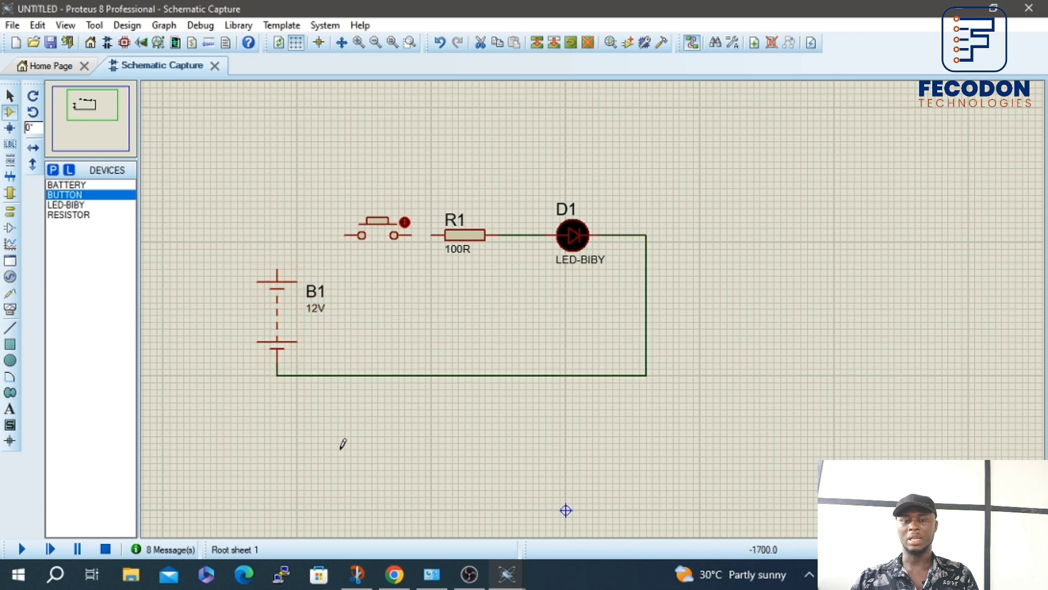
Step: Wire the battery's upper terminal to the push button's left terminal, and the button's right terminal to the resistor
{"action": "left_click", "coordinate": [279, 268]}
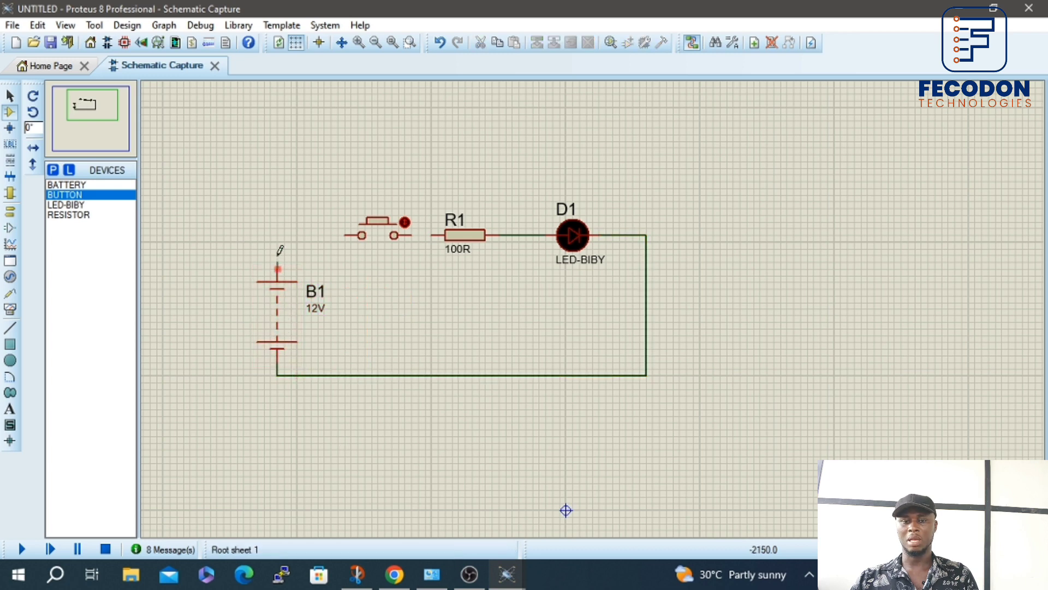
{"action": "left_click", "coordinate": [344, 235]}
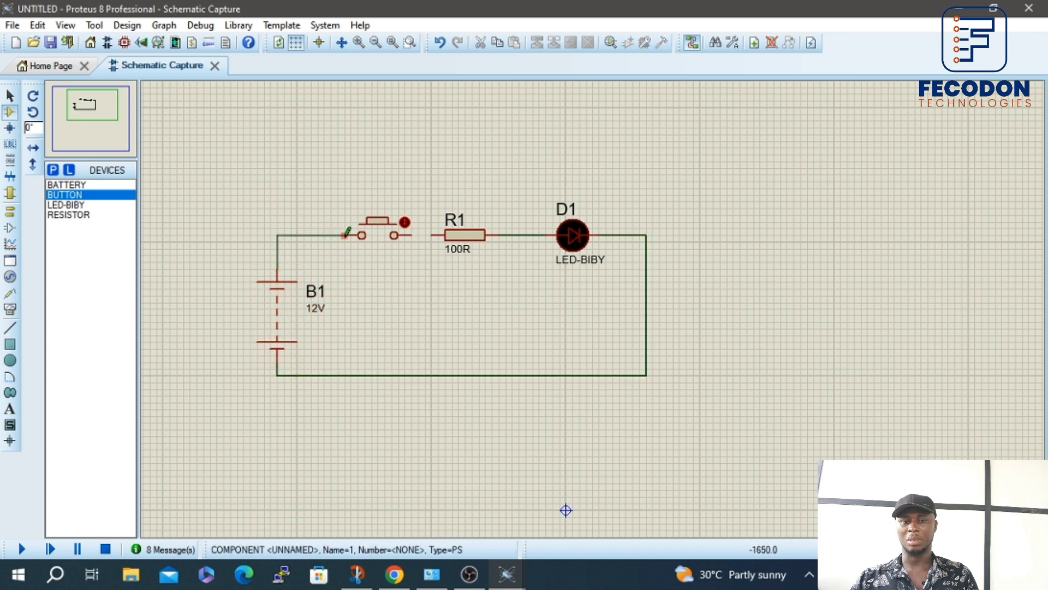
{"action": "left_click", "coordinate": [413, 234]}
{"action": "left_click", "coordinate": [432, 235]}
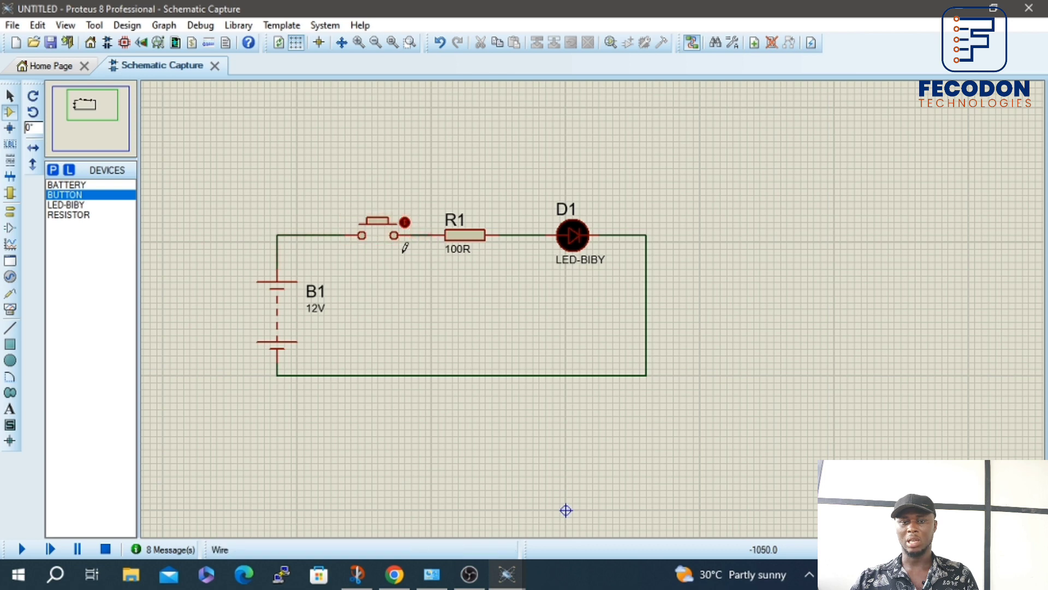
Step: Run the circuit simulation, operate the push button to check that it controls the LED, and stop the simulation
{"action": "left_click", "coordinate": [22, 548]}
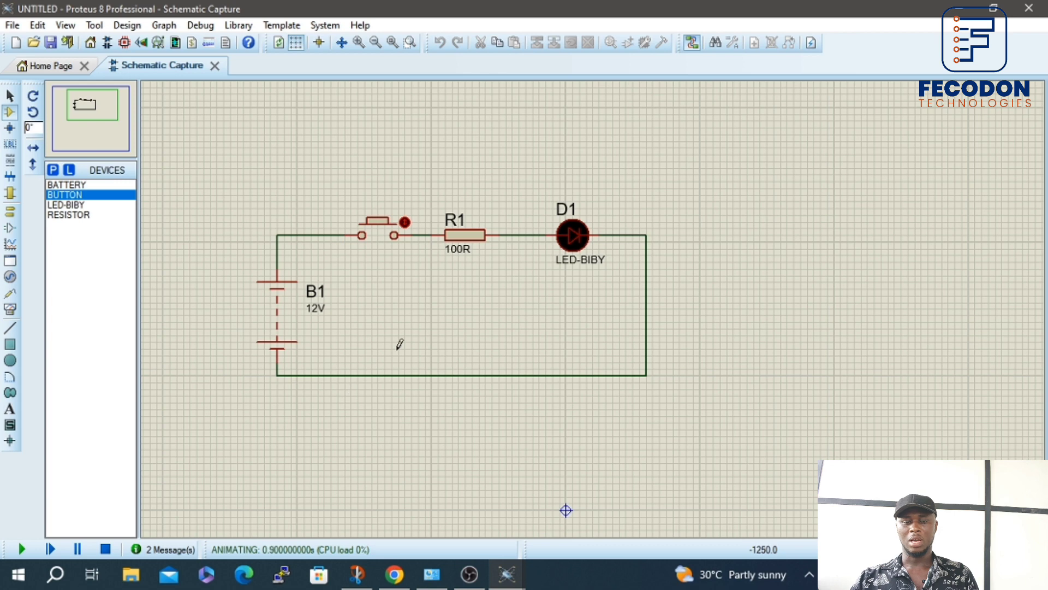
{"action": "left_click", "coordinate": [405, 220]}
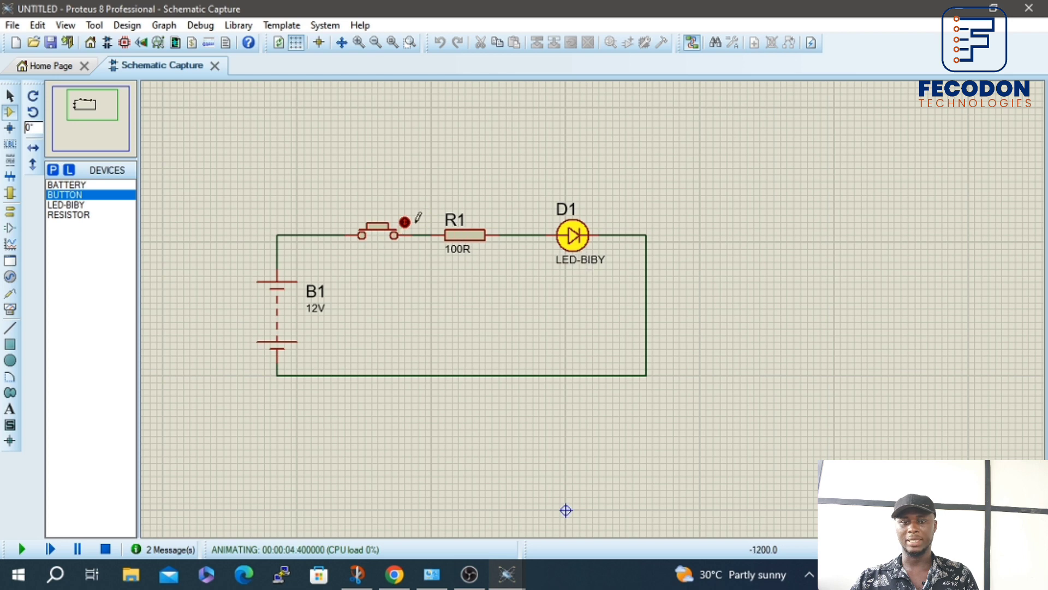
{"action": "left_click", "coordinate": [406, 220]}
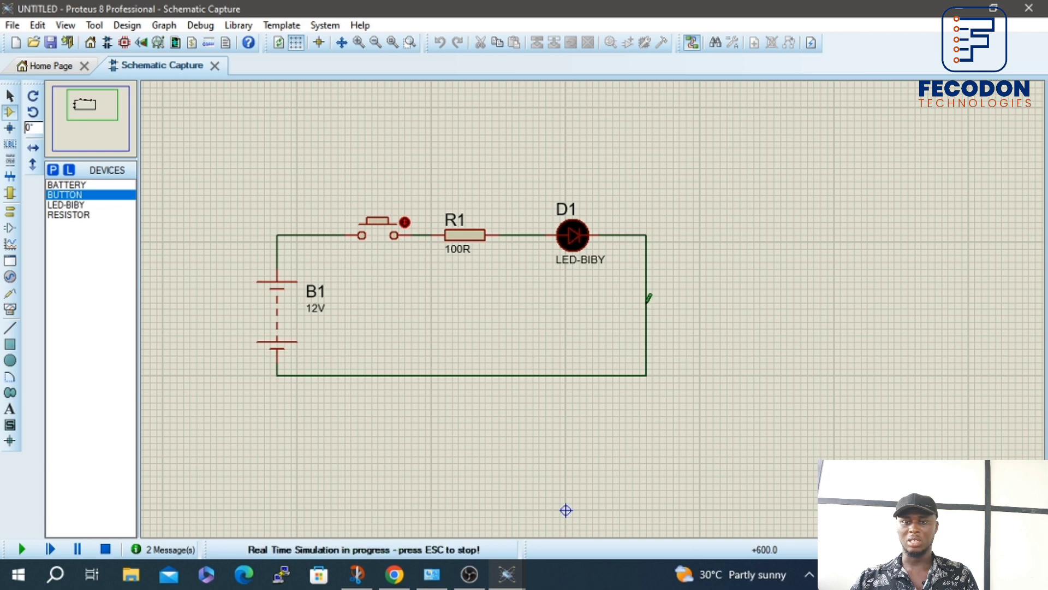
{"action": "left_click_drag", "start_coordinate": [647, 187], "coordinate": [458, 262]}
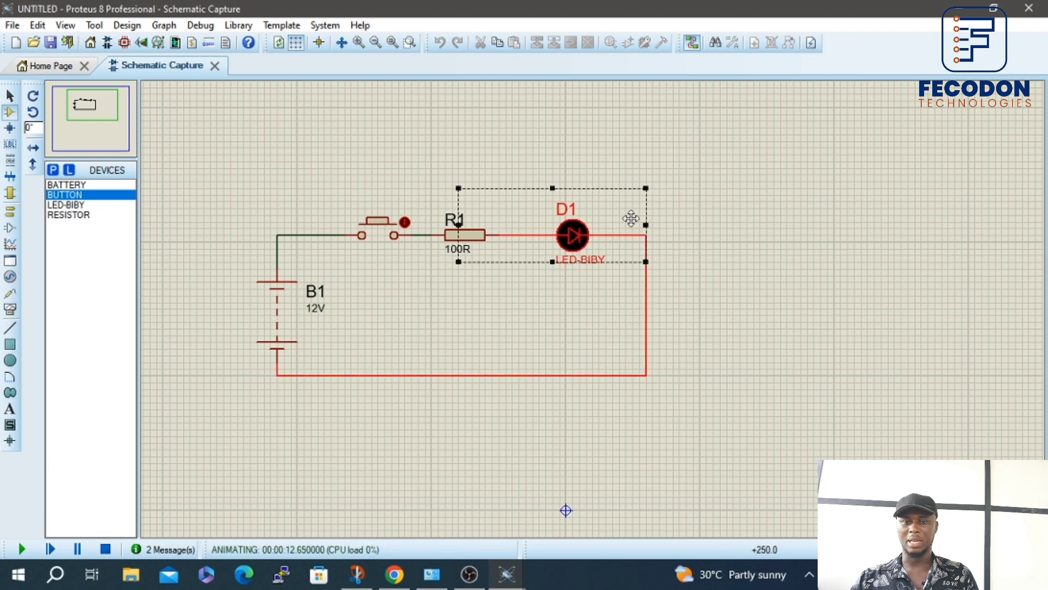
{"action": "left_click", "coordinate": [806, 217]}
{"action": "left_click", "coordinate": [77, 215]}
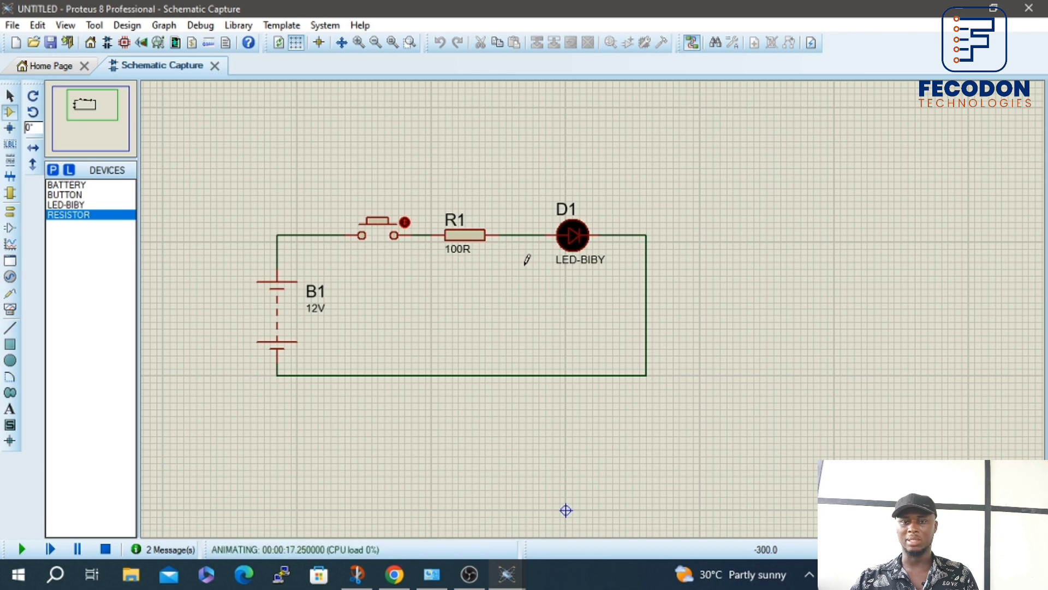
{"action": "left_click", "coordinate": [377, 229]}
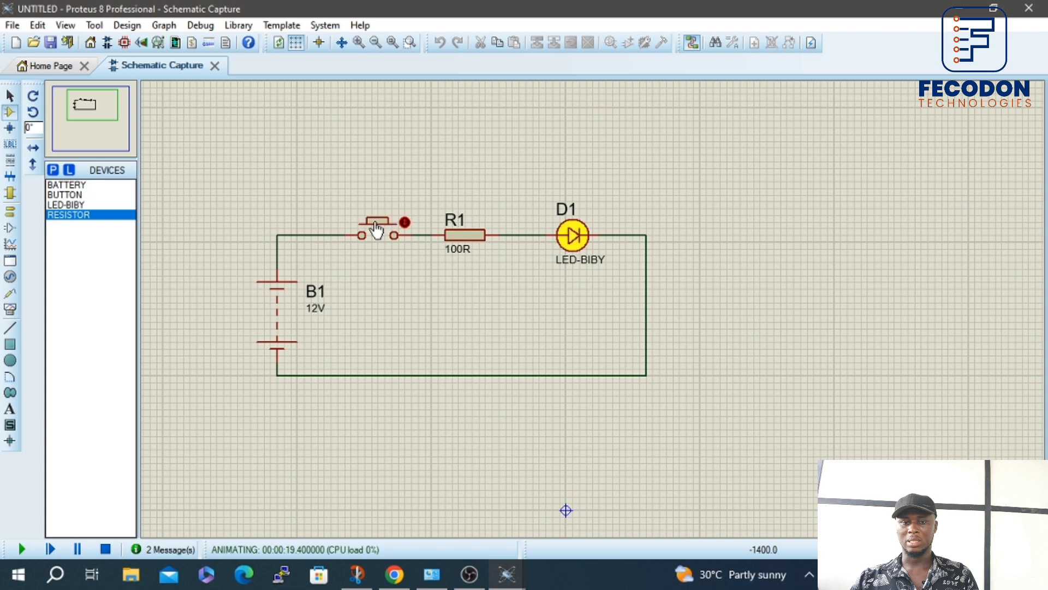
{"action": "left_click", "coordinate": [404, 220]}
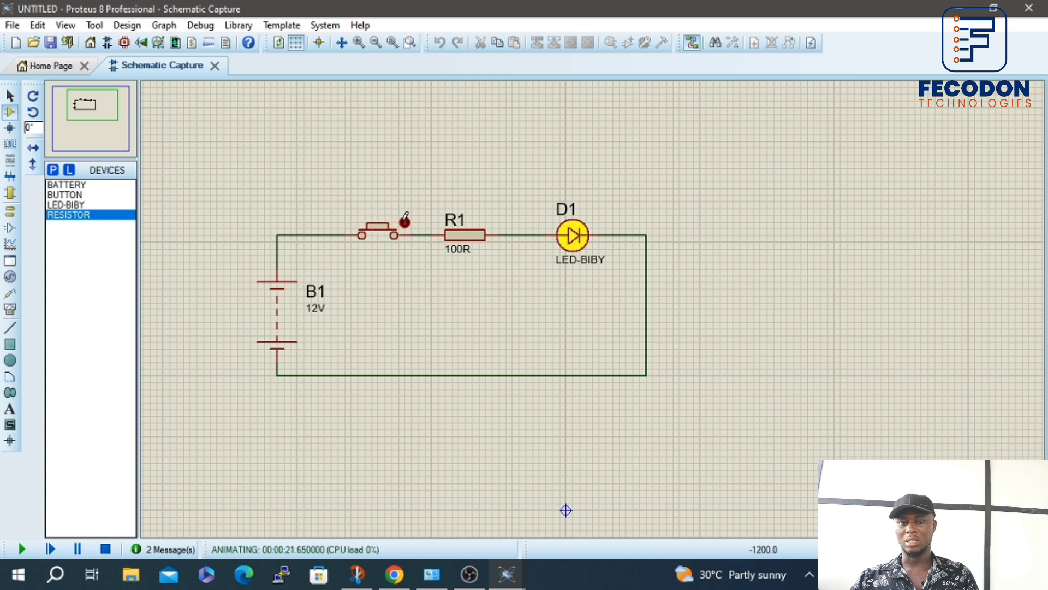
{"action": "left_click", "coordinate": [404, 220]}
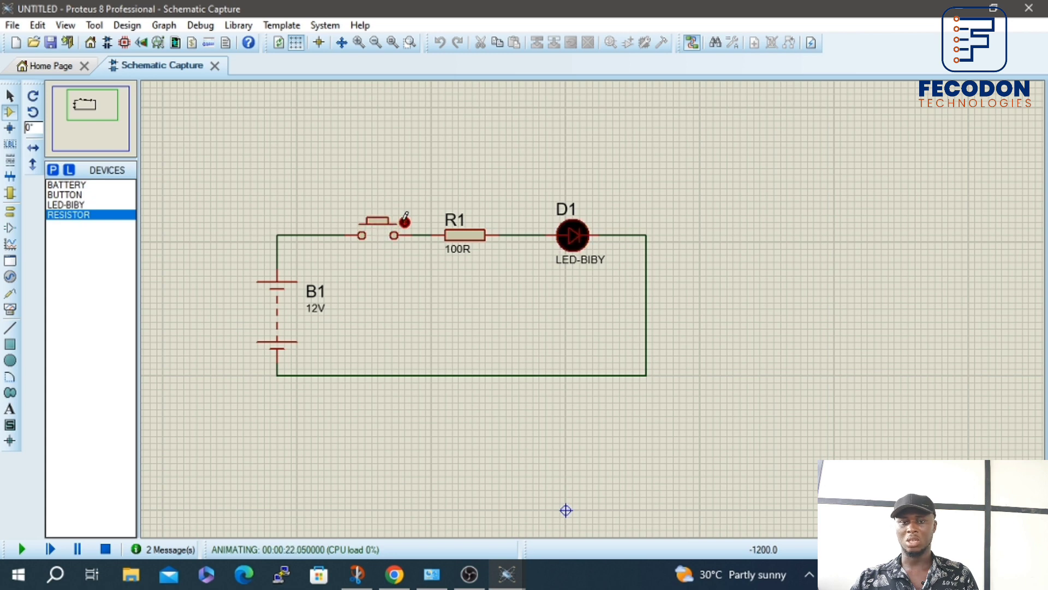
{"action": "left_click", "coordinate": [110, 552]}
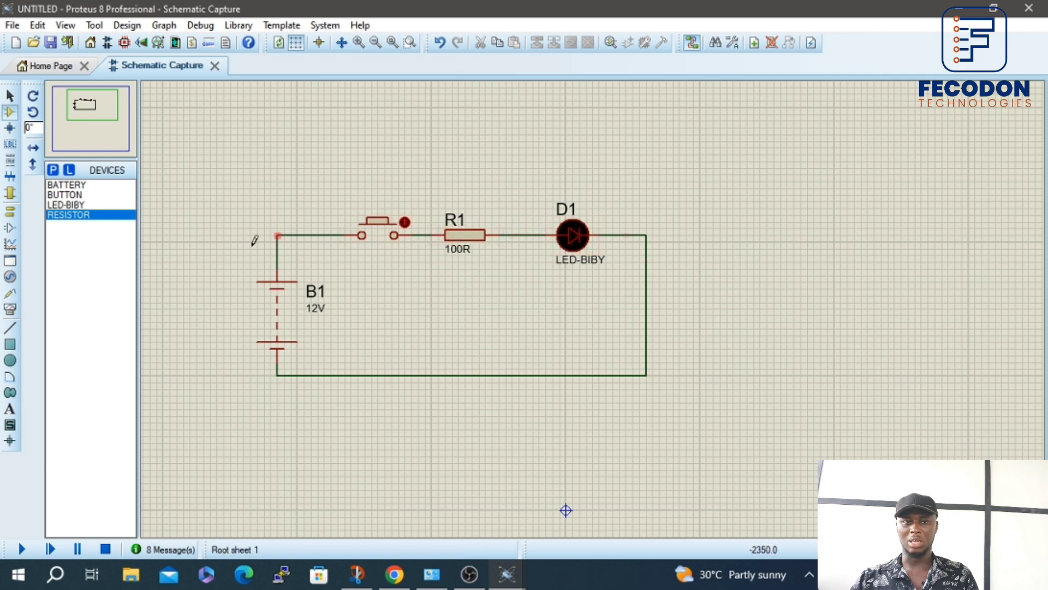
Step: Save the project as "Simple Circuit" in the Documents folder
{"action": "left_click", "coordinate": [12, 25]}
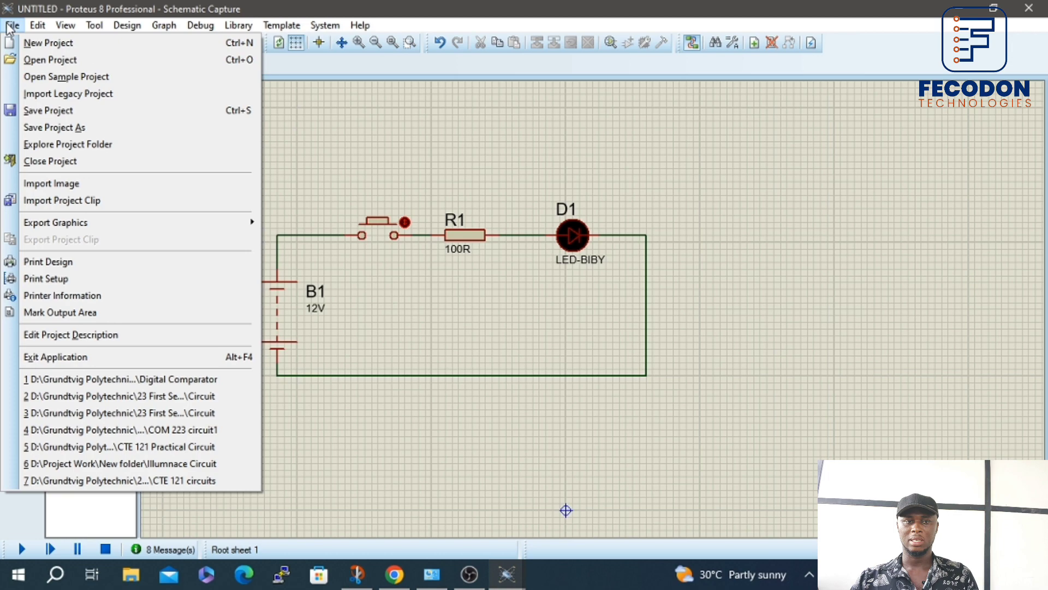
{"action": "left_click", "coordinate": [48, 127]}
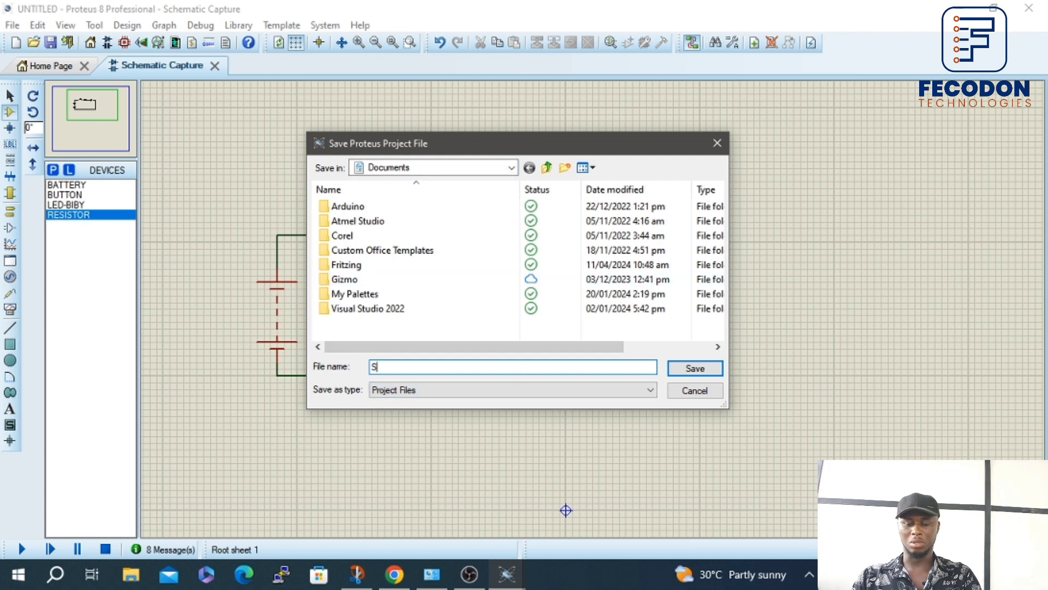
{"action": "type", "text": "imple C"}
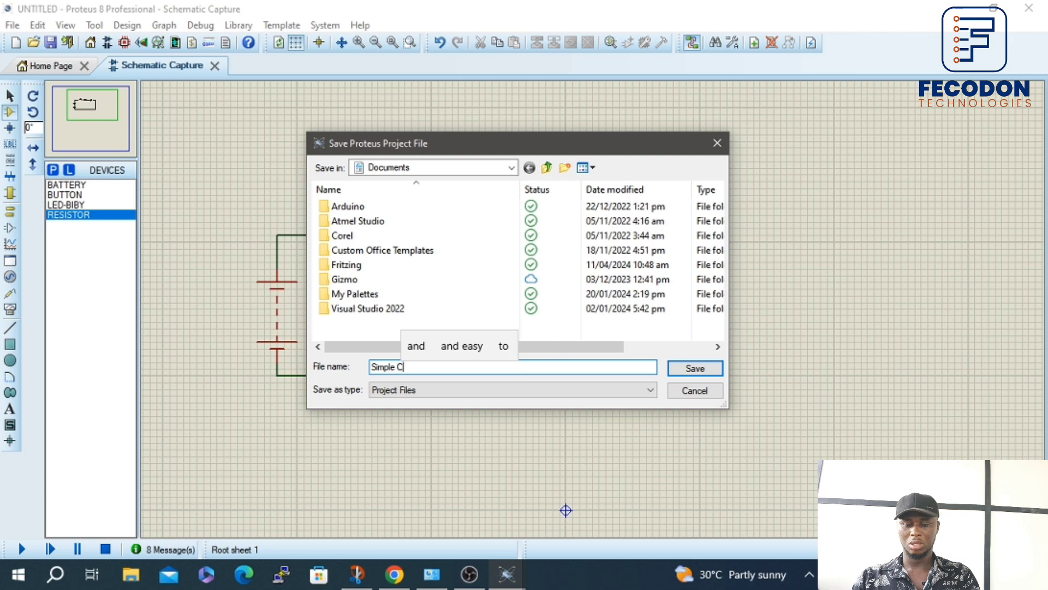
{"action": "type", "text": "ircuit"}
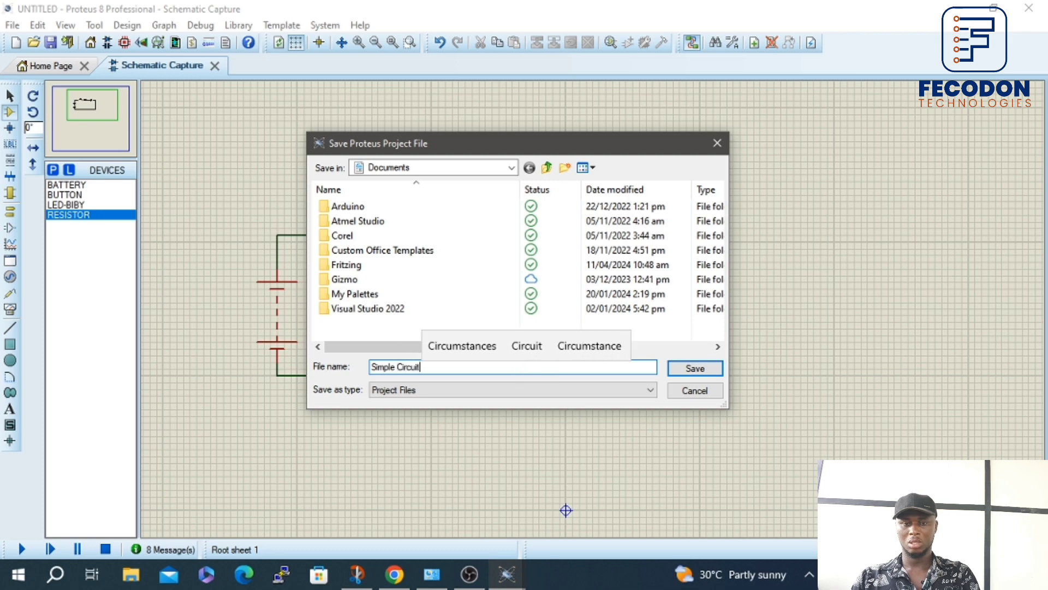
{"action": "left_click", "coordinate": [694, 367]}
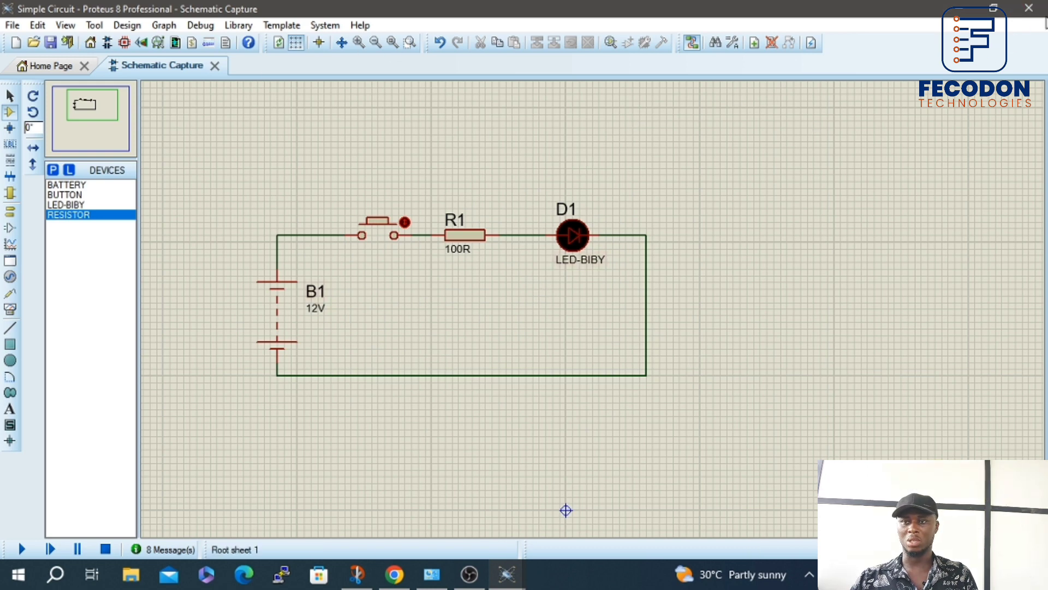
Step: Close Proteus and reopen the saved Simple Circuit project from the Documents folder in File Explorer
{"action": "left_click", "coordinate": [1028, 8]}
{"action": "left_click", "coordinate": [969, 9]}
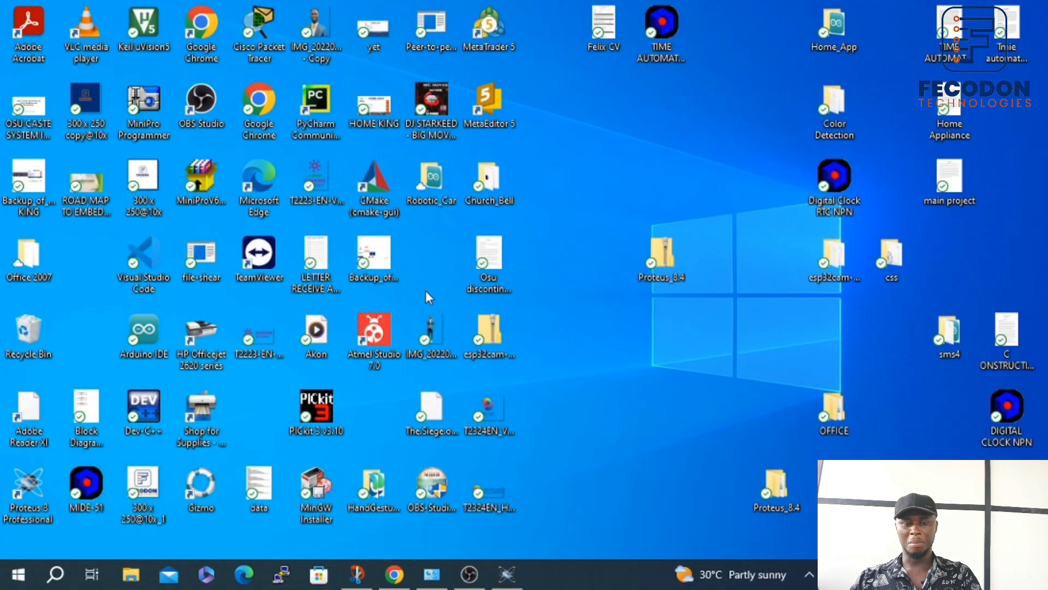
{"action": "key", "text": "super+e"}
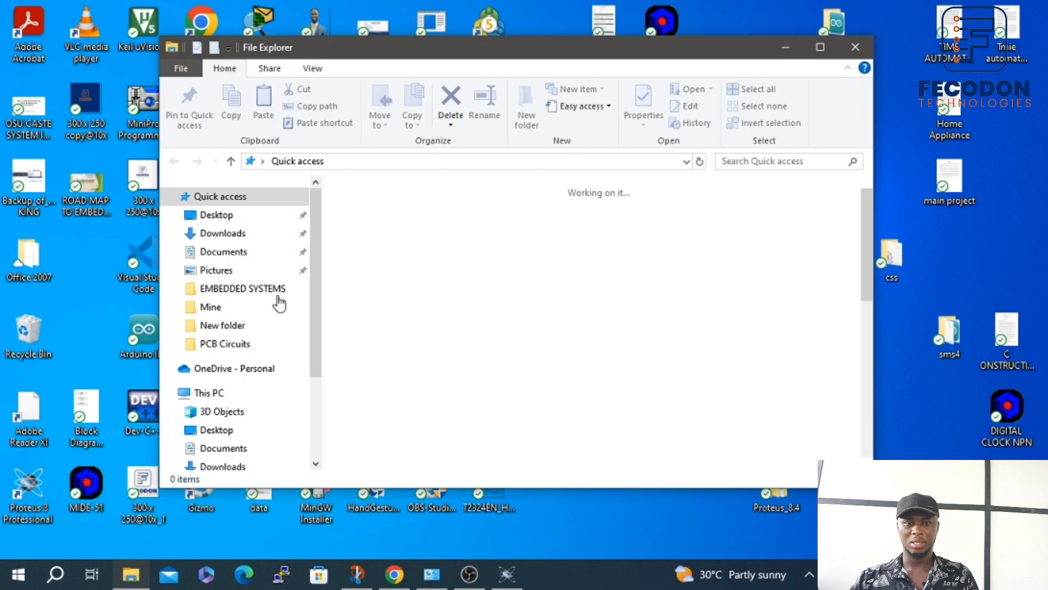
{"action": "left_click", "coordinate": [233, 449]}
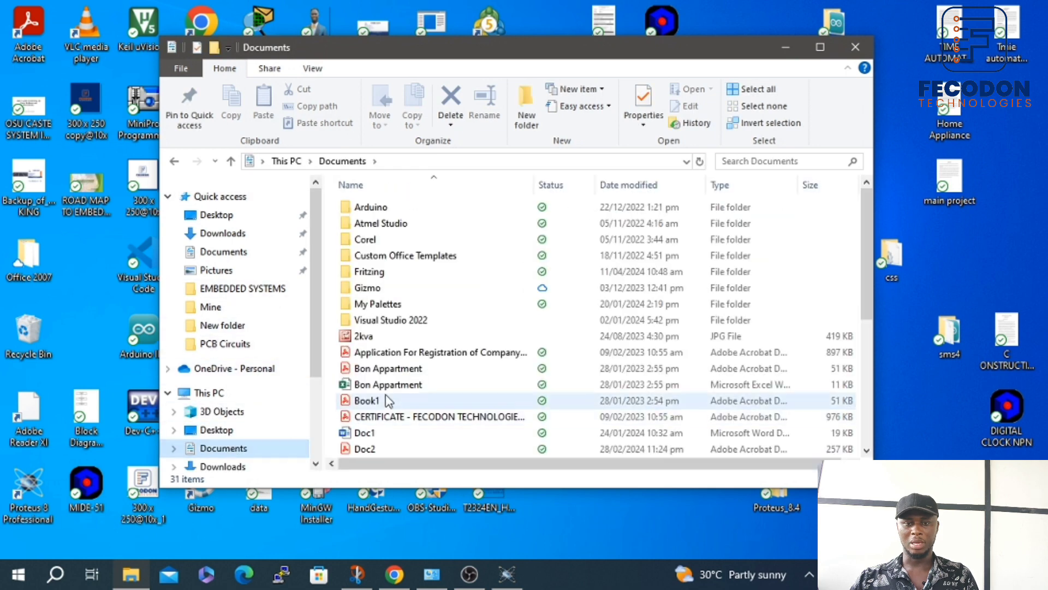
{"action": "scroll", "coordinate": [404, 377], "scroll_direction": "down", "scroll_amount": 5}
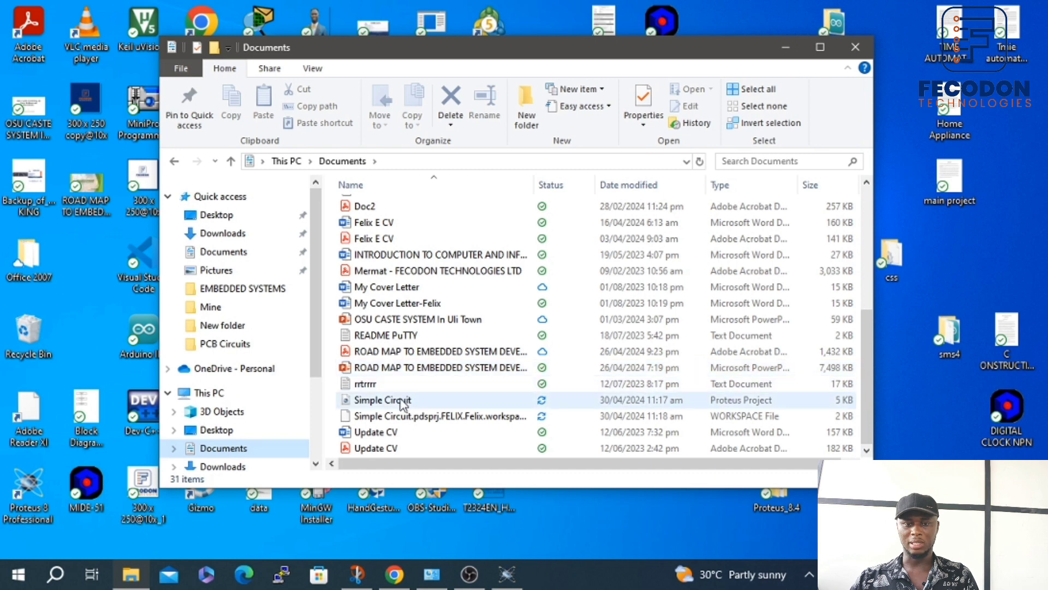
{"action": "left_click", "coordinate": [401, 404]}
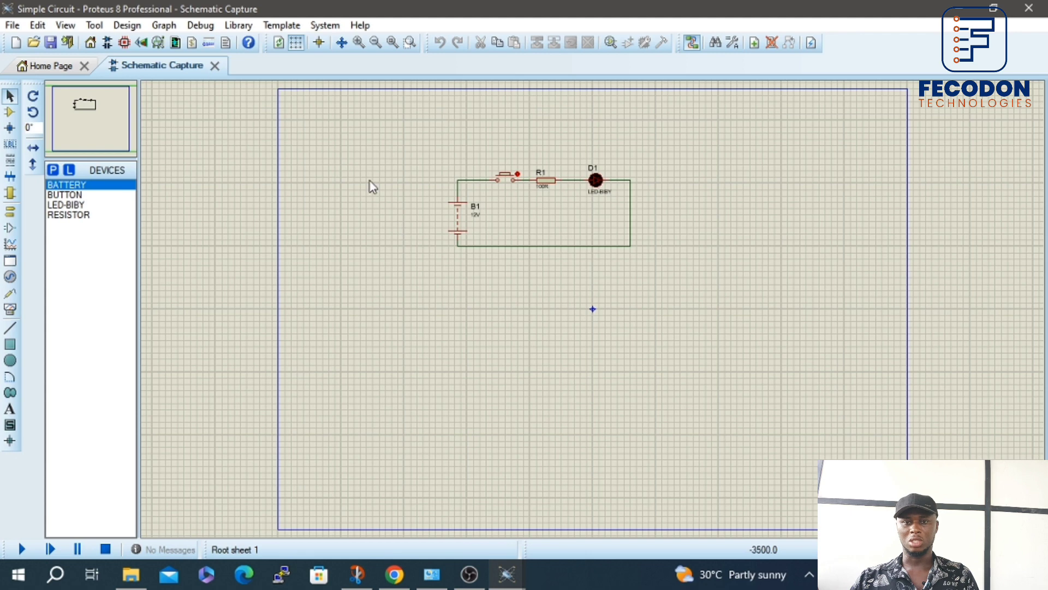
{"action": "left_click_drag", "start_coordinate": [407, 148], "coordinate": [724, 309]}
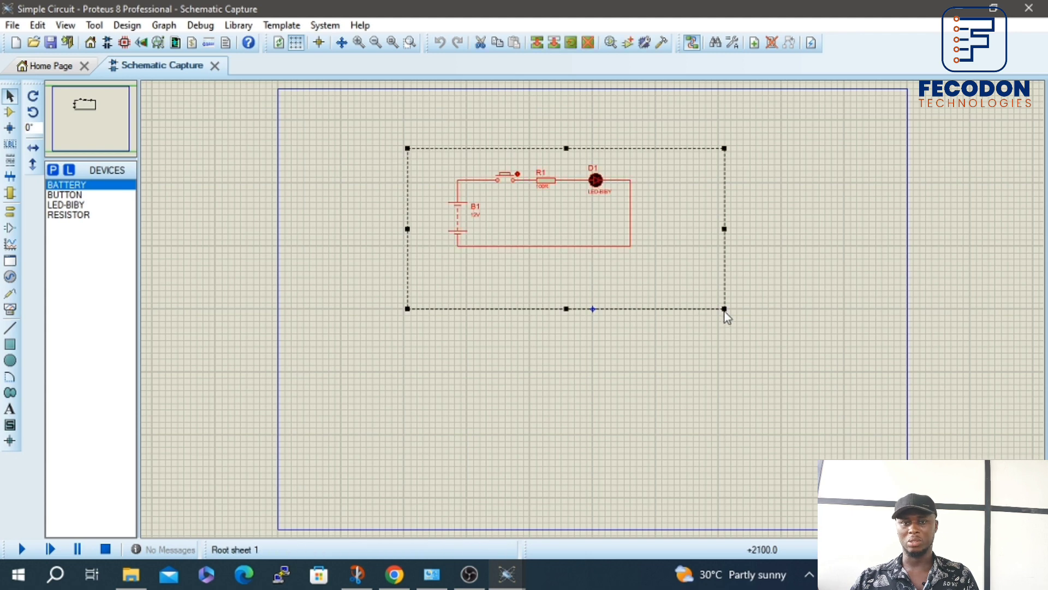
{"action": "left_click", "coordinate": [775, 270]}
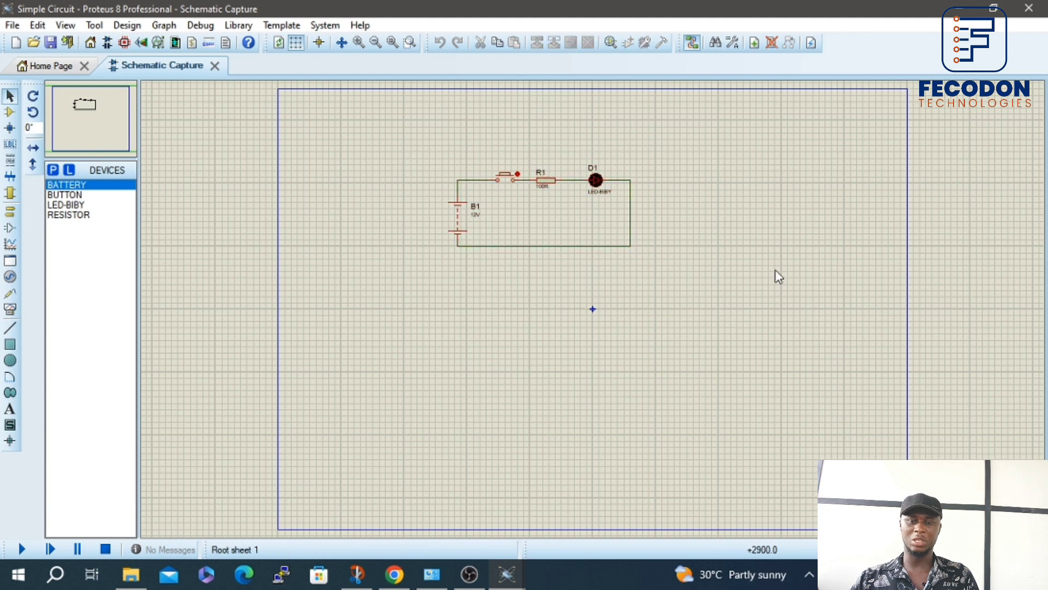